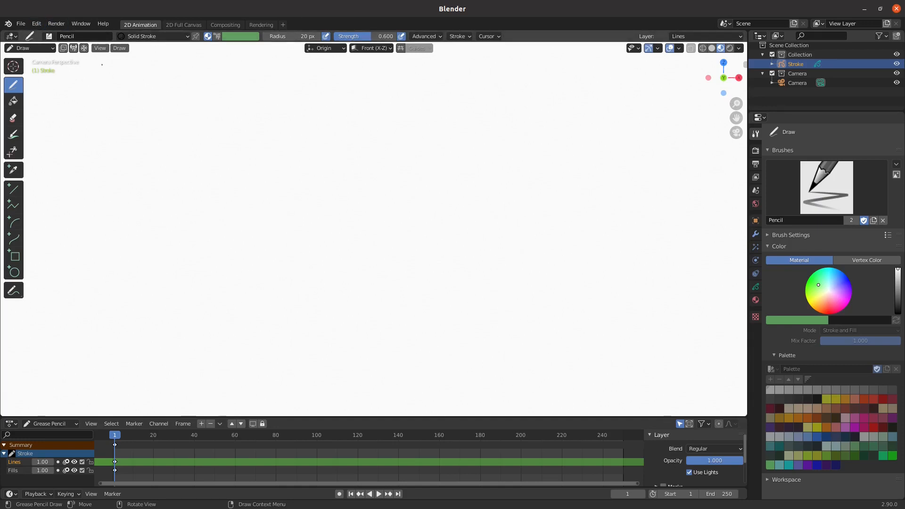
Step: Leave the camera view to look at the camera object and its frame in the front orthographic view
{"action": "left_click", "coordinate": [100, 48]}
{"action": "mouse_move", "coordinate": [132, 158]}
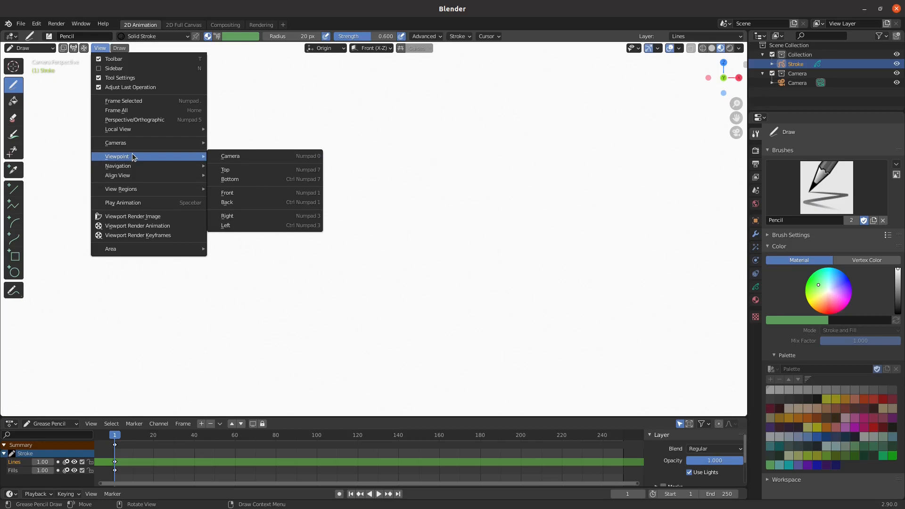
{"action": "left_click", "coordinate": [246, 158]}
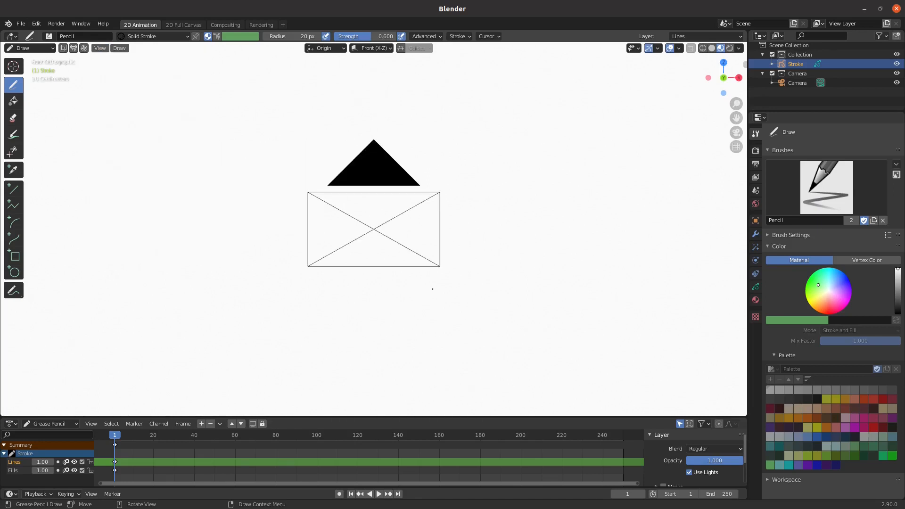
{"action": "scroll", "coordinate": [433, 290], "scroll_direction": "down", "scroll_amount": 4}
{"action": "scroll", "coordinate": [443, 244], "scroll_direction": "up", "scroll_amount": 3}
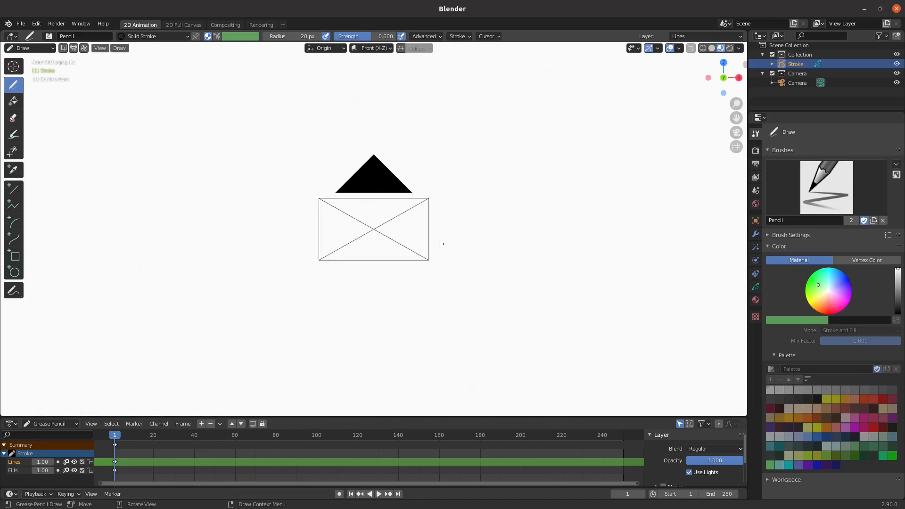
Step: Return to the camera view and fit the whole camera frame in the viewport with a grey margin around it
{"action": "left_click", "coordinate": [100, 47]}
{"action": "mouse_move", "coordinate": [147, 169]}
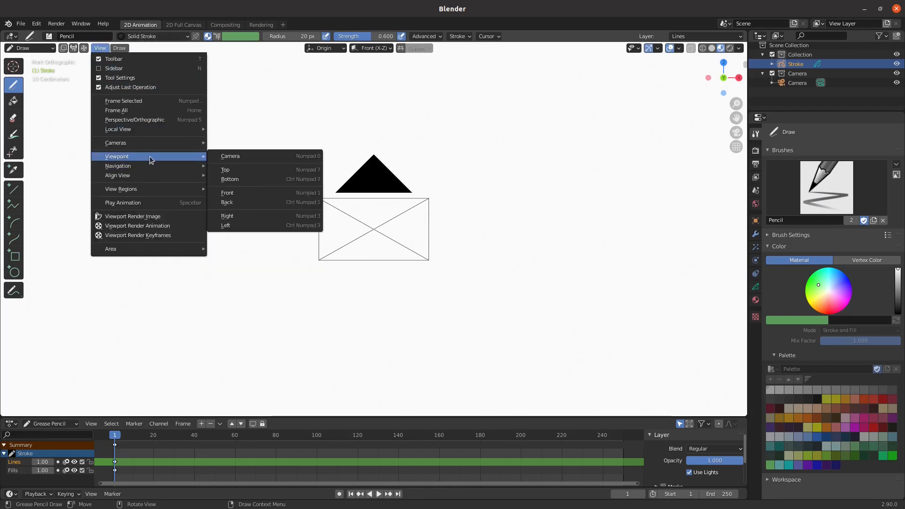
{"action": "left_click", "coordinate": [279, 157]}
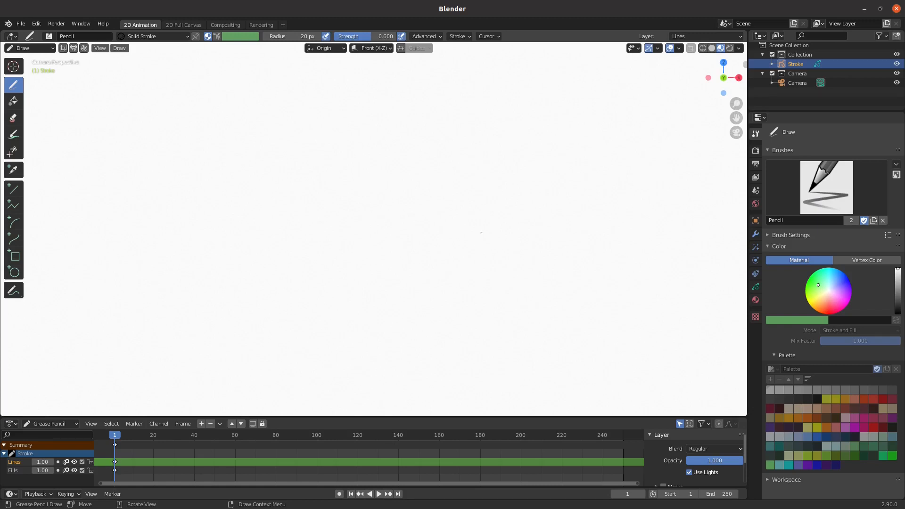
{"action": "key", "text": "Home"}
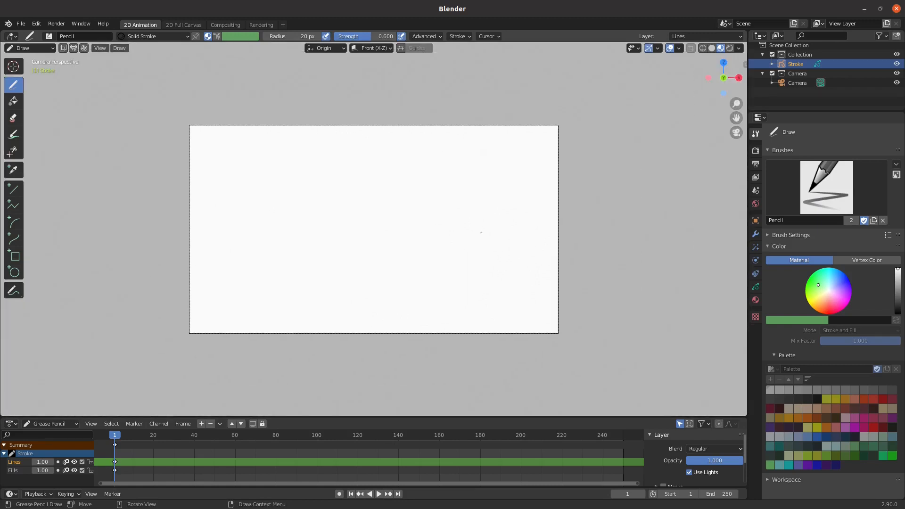
{"action": "scroll", "coordinate": [481, 232], "scroll_direction": "down", "scroll_amount": 1}
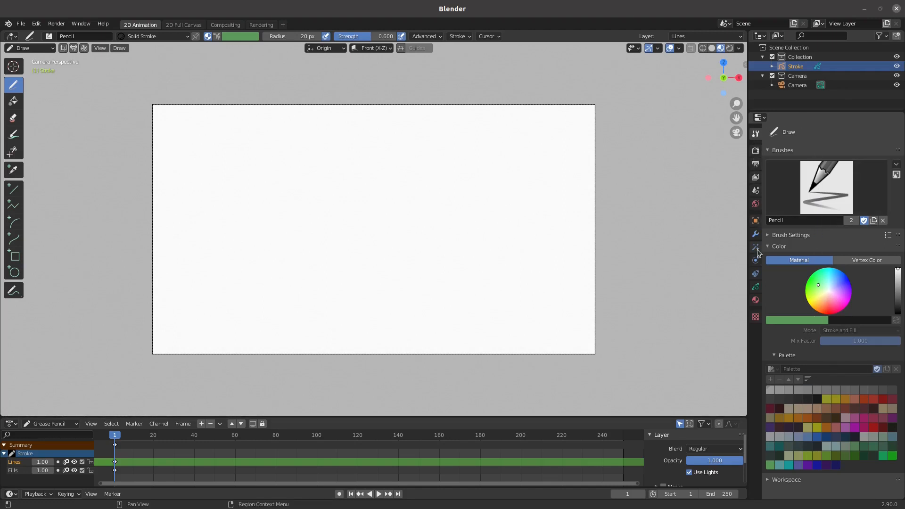
Step: Switch the viewport from Draw mode to Object Mode
{"action": "left_click", "coordinate": [756, 301]}
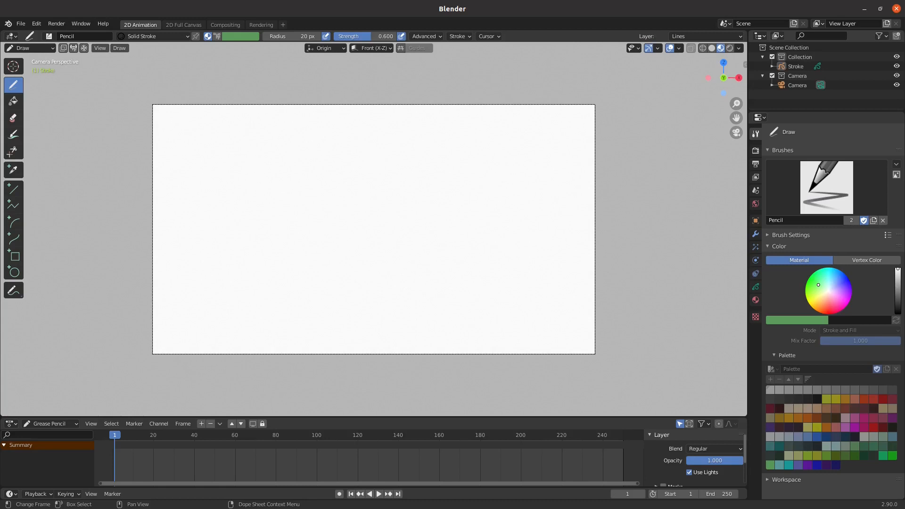
{"action": "left_click", "coordinate": [39, 51]}
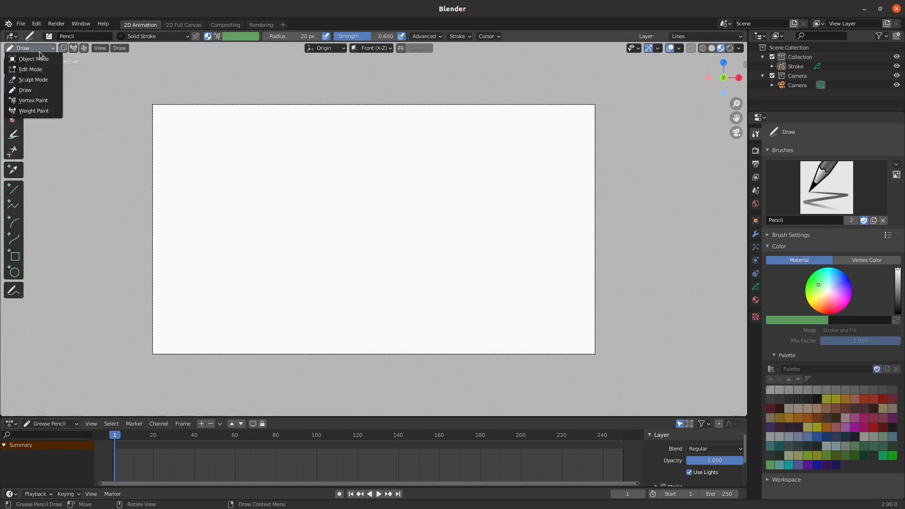
{"action": "left_click", "coordinate": [40, 58]}
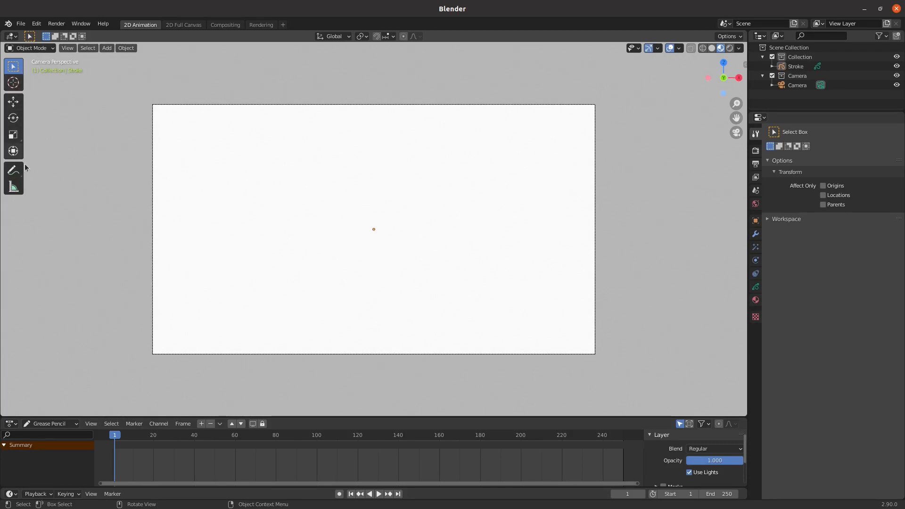
{"action": "left_click", "coordinate": [107, 49]}
{"action": "left_click", "coordinate": [106, 48]}
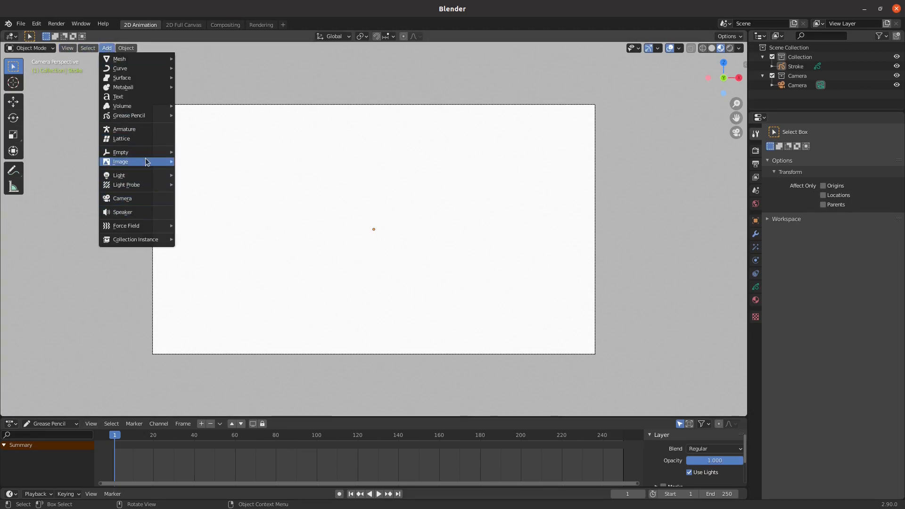
{"action": "mouse_move", "coordinate": [144, 163]}
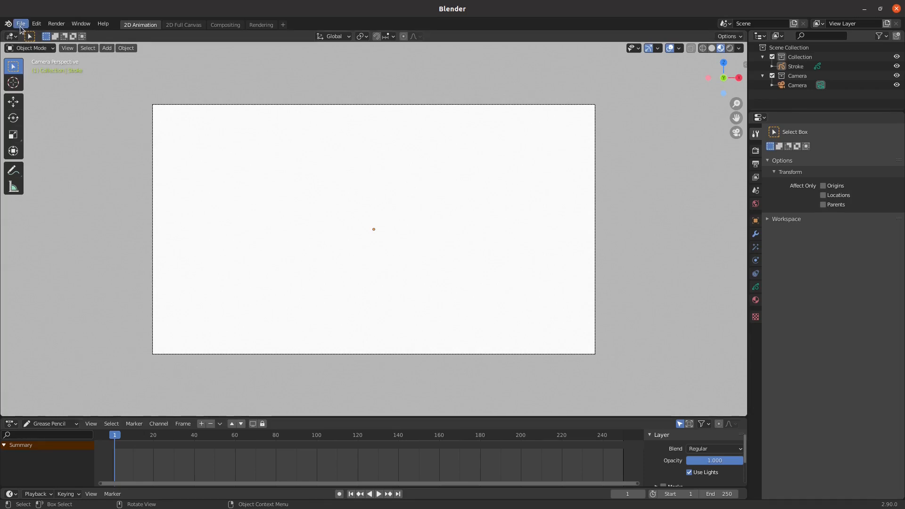
Step: Find the Import-Export: Import Images as Planes add-on by searching for "image", enable it and close the preferences
{"action": "left_click", "coordinate": [37, 23]}
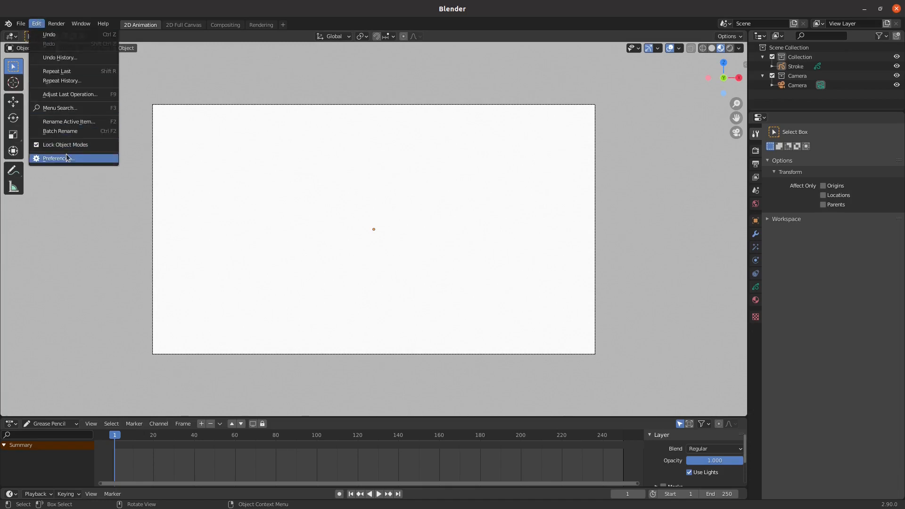
{"action": "left_click", "coordinate": [66, 156]}
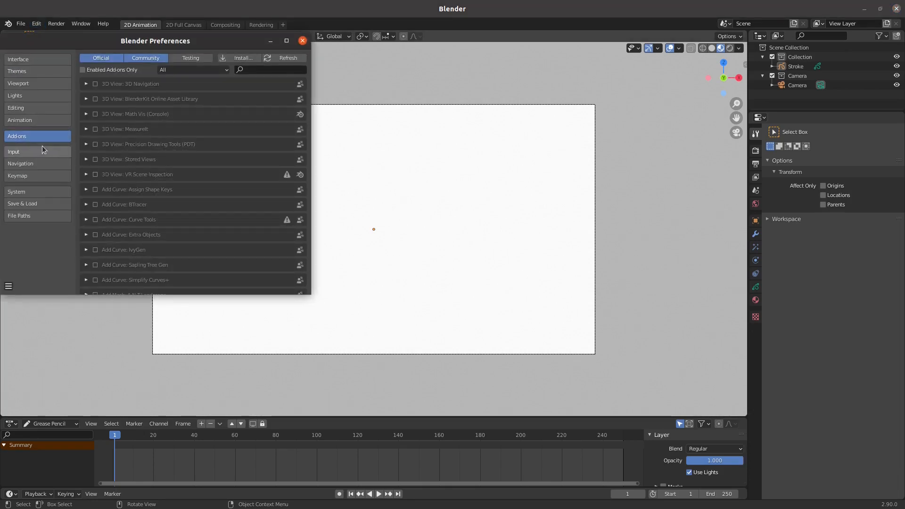
{"action": "left_click", "coordinate": [252, 70]}
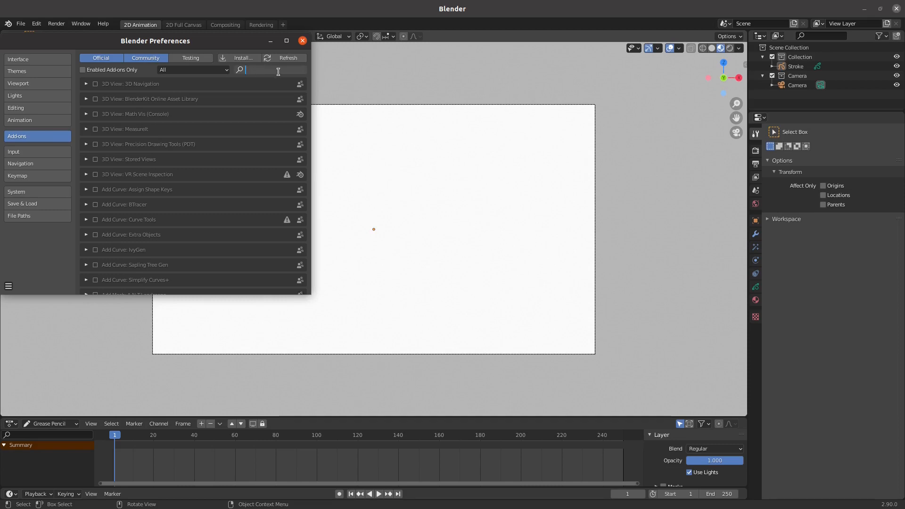
{"action": "type", "text": "image"}
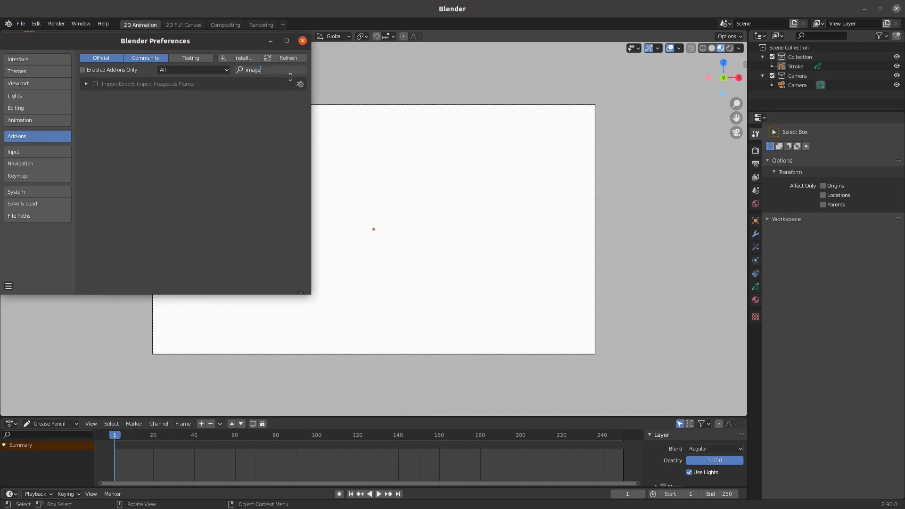
{"action": "left_click", "coordinate": [90, 85]}
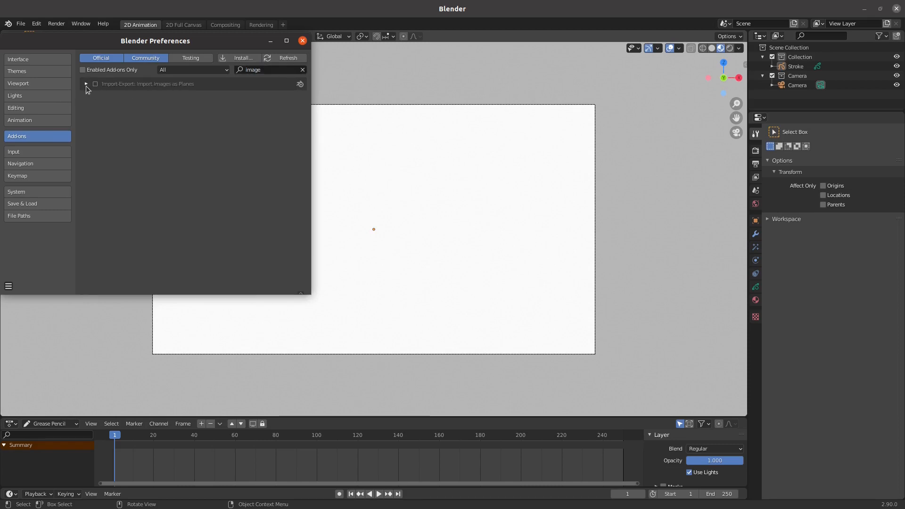
{"action": "left_click", "coordinate": [86, 84]}
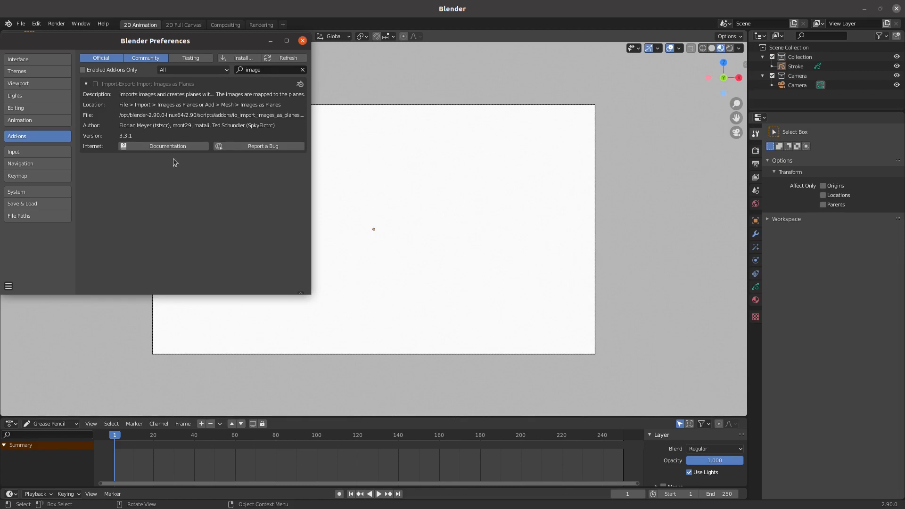
{"action": "left_click", "coordinate": [96, 84]}
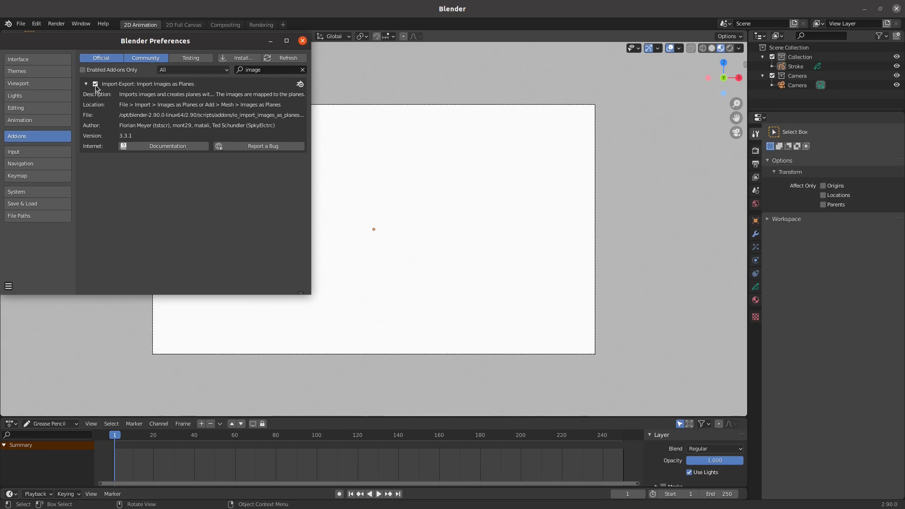
{"action": "left_click", "coordinate": [303, 41]}
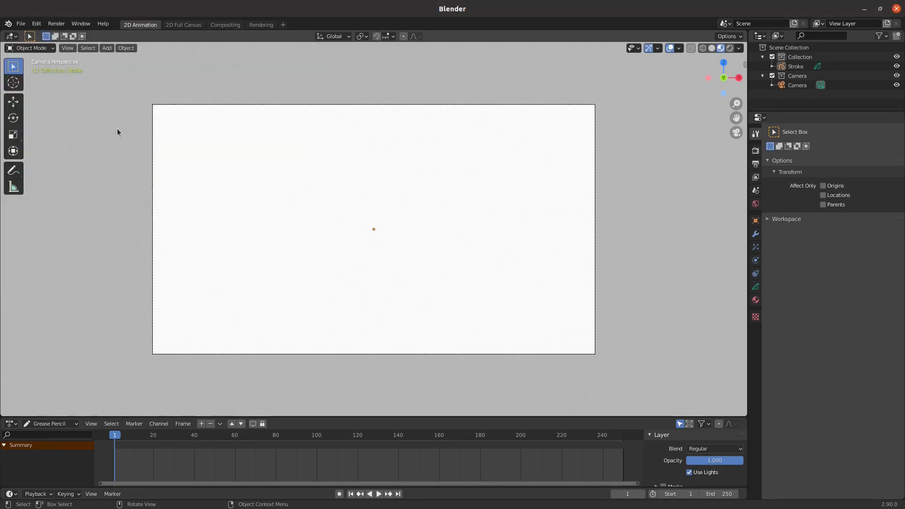
Step: Import field-background.jpg from the blender-powerup folder as an image plane and deselect it
{"action": "left_click", "coordinate": [107, 47]}
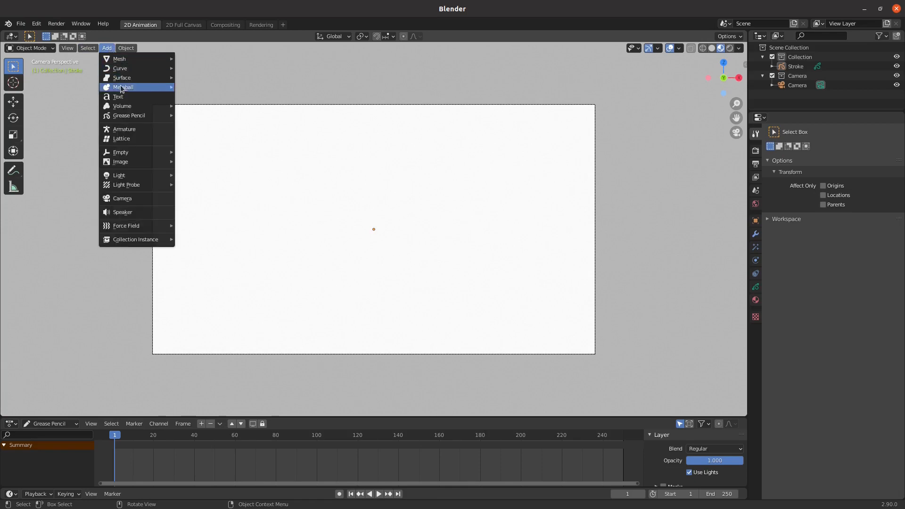
{"action": "mouse_move", "coordinate": [137, 162]}
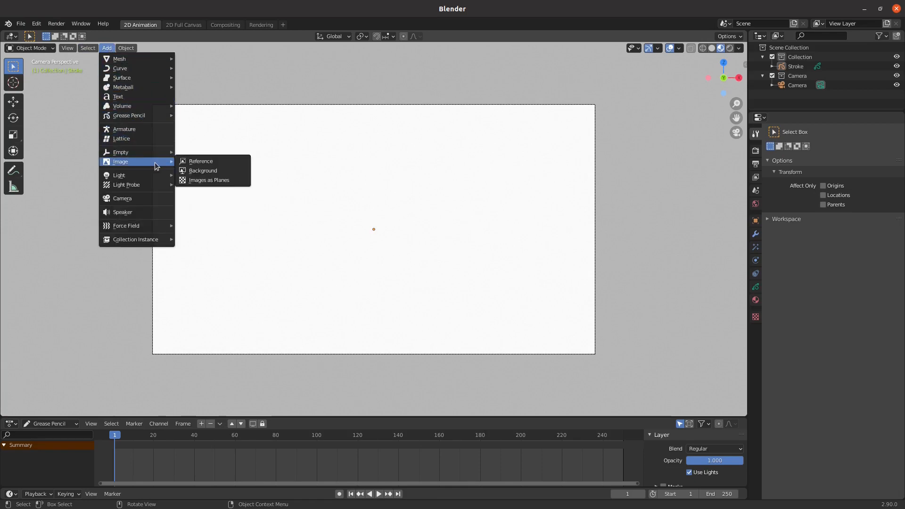
{"action": "left_click", "coordinate": [197, 182]}
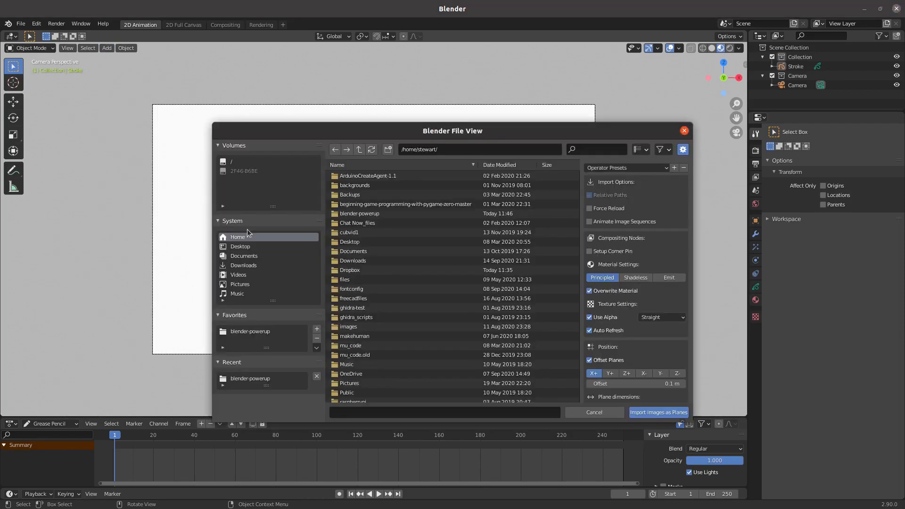
{"action": "left_click", "coordinate": [250, 379]}
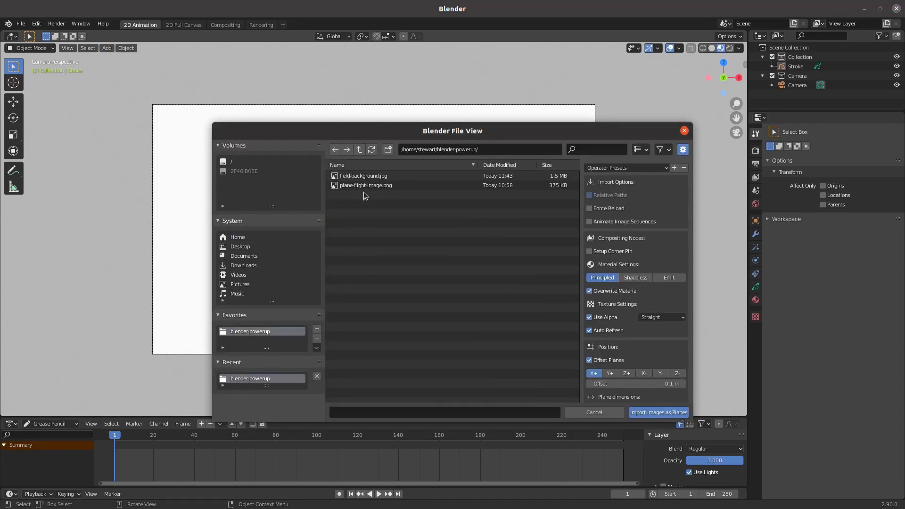
{"action": "left_click", "coordinate": [367, 179]}
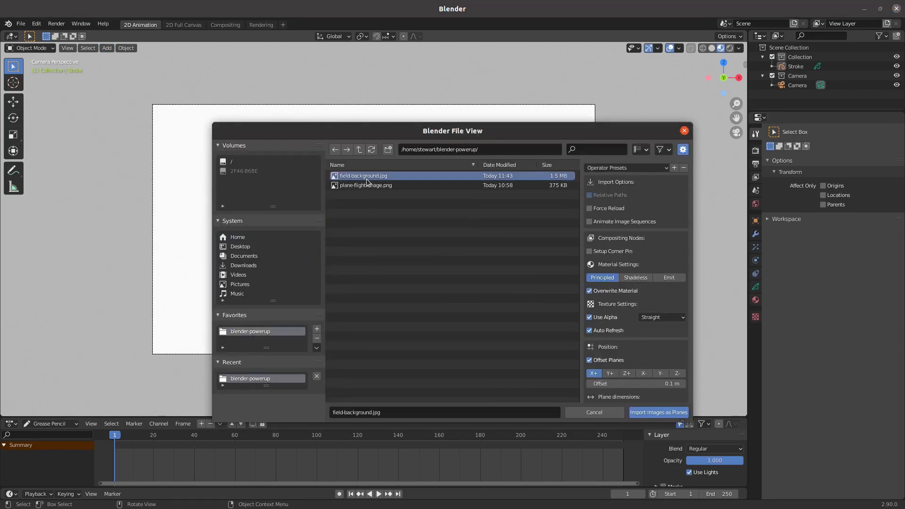
{"action": "left_click", "coordinate": [662, 415]}
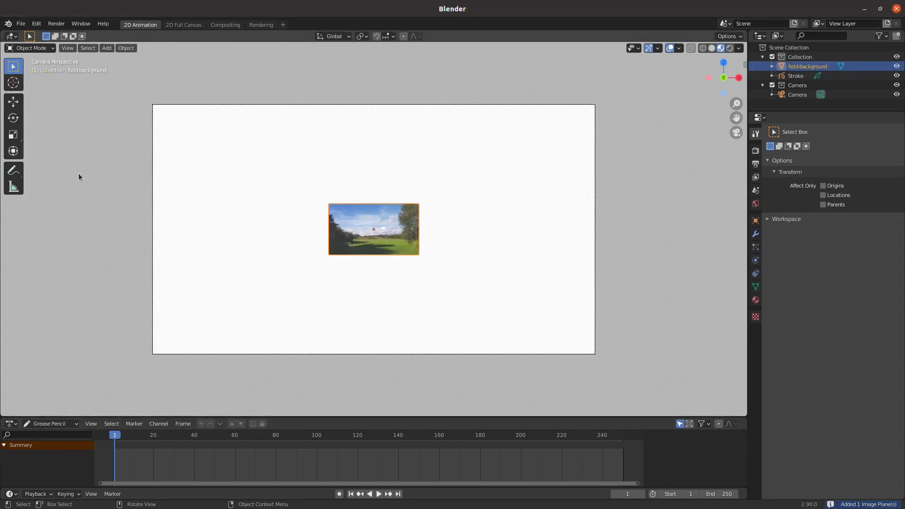
{"action": "key", "text": "alt+a"}
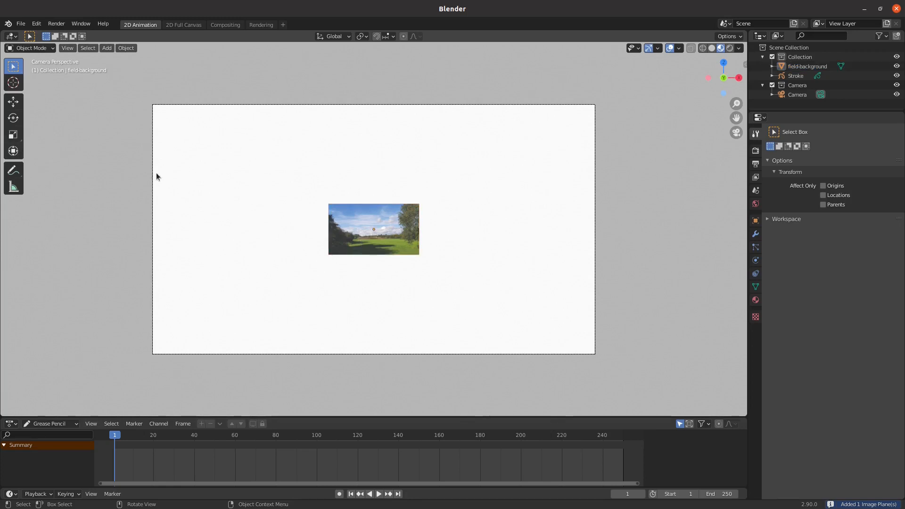
Step: Scale the field-background image plane up uniformly until it fills the camera frame, leaving it deselected
{"action": "left_click", "coordinate": [13, 137]}
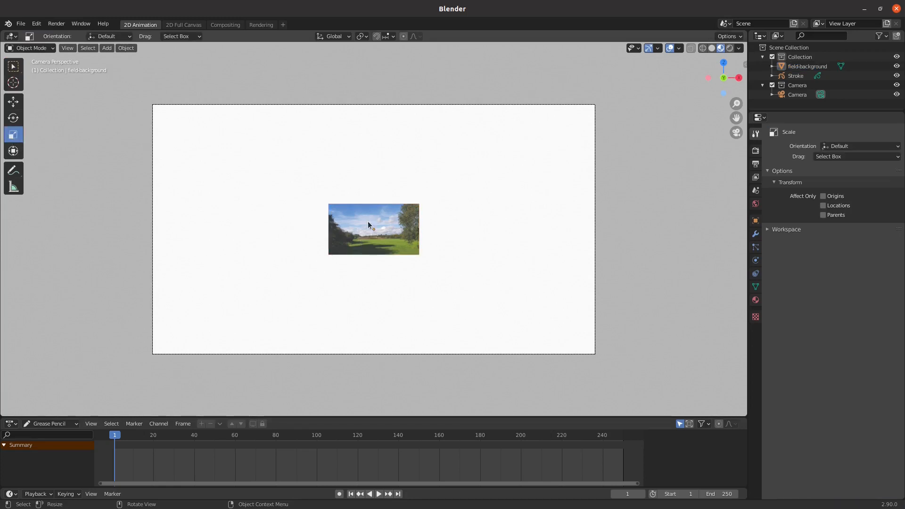
{"action": "left_click", "coordinate": [368, 221]}
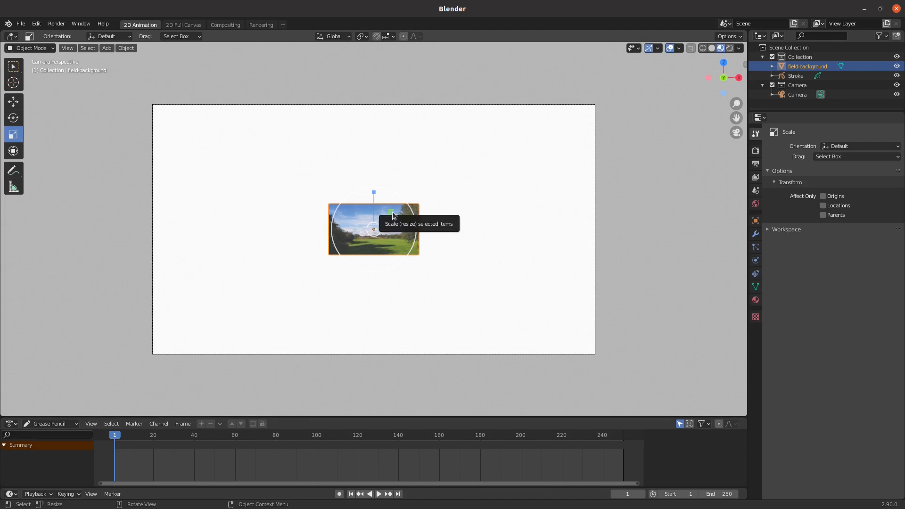
{"action": "left_click_drag", "start_coordinate": [392, 212], "coordinate": [488, 168]}
{"action": "left_click", "coordinate": [477, 377]}
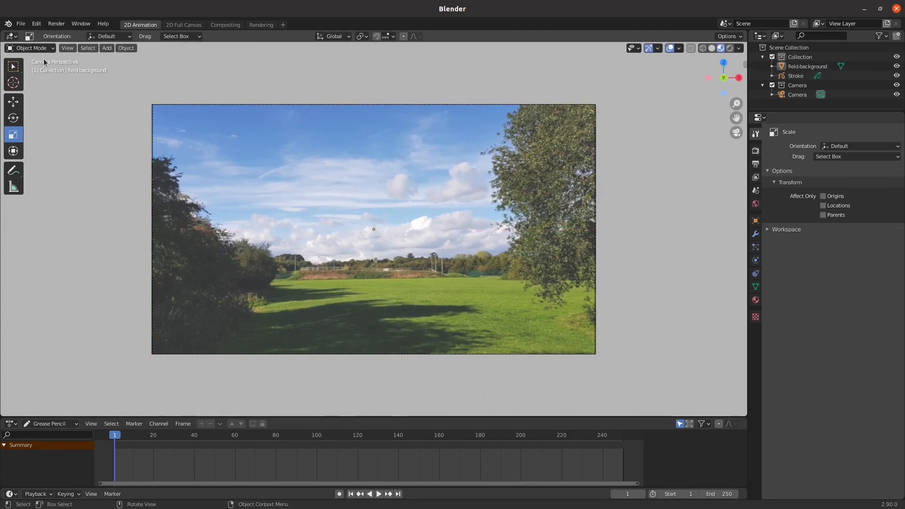
Step: Import plane-flight-image.png from the blender-powerup folder as an image plane over the field background
{"action": "left_click", "coordinate": [105, 49]}
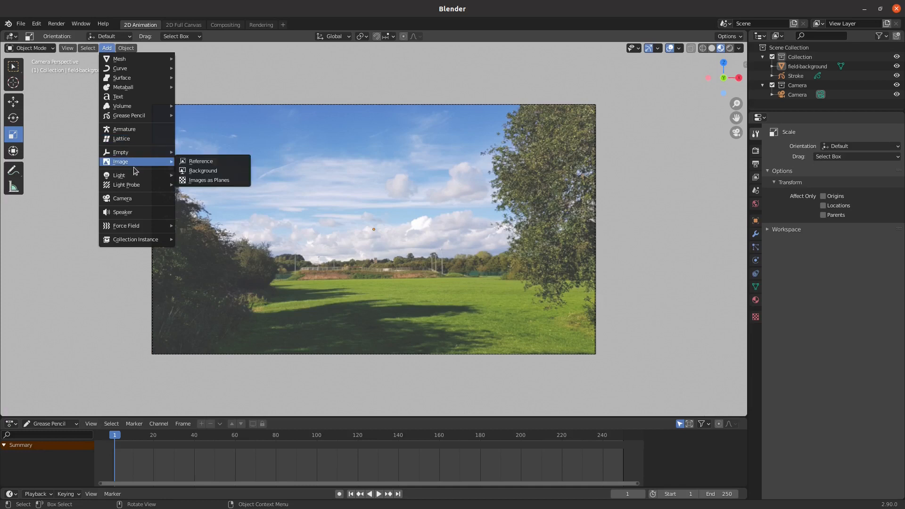
{"action": "mouse_move", "coordinate": [135, 168]}
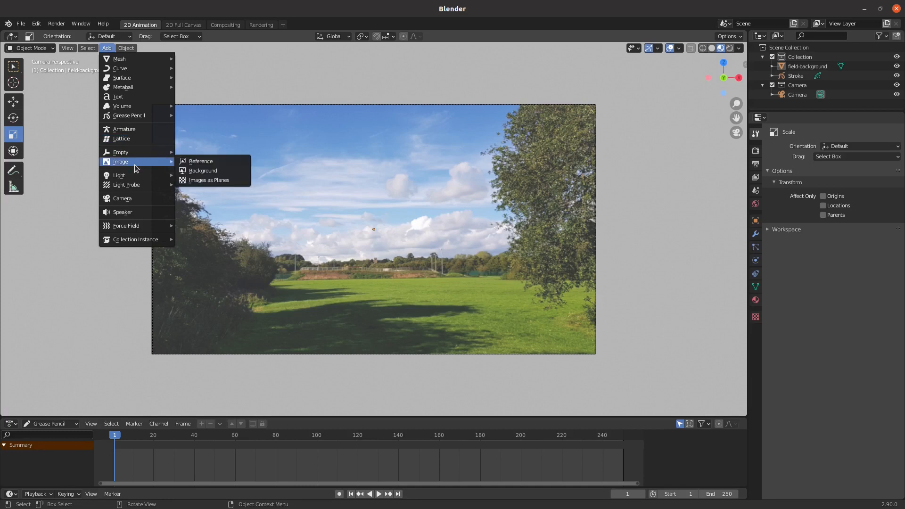
{"action": "left_click", "coordinate": [211, 180]}
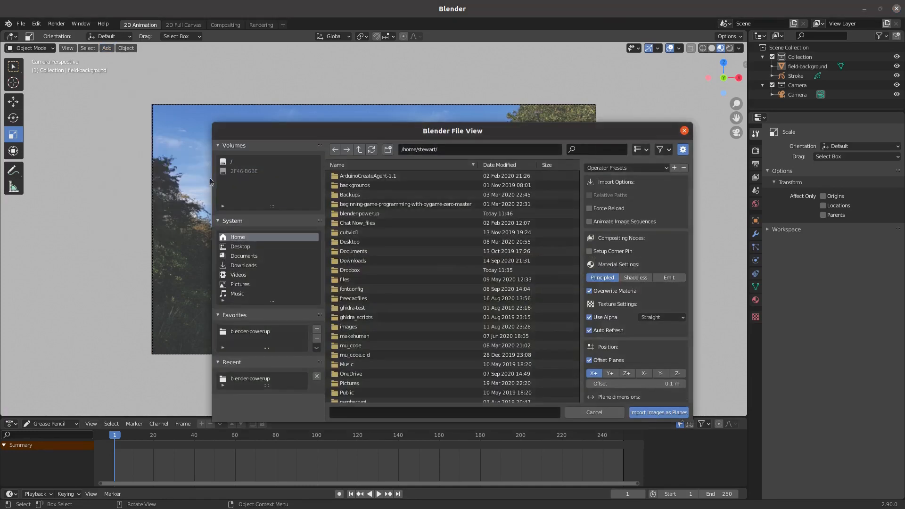
{"action": "left_click", "coordinate": [255, 332]}
{"action": "left_click", "coordinate": [379, 186]}
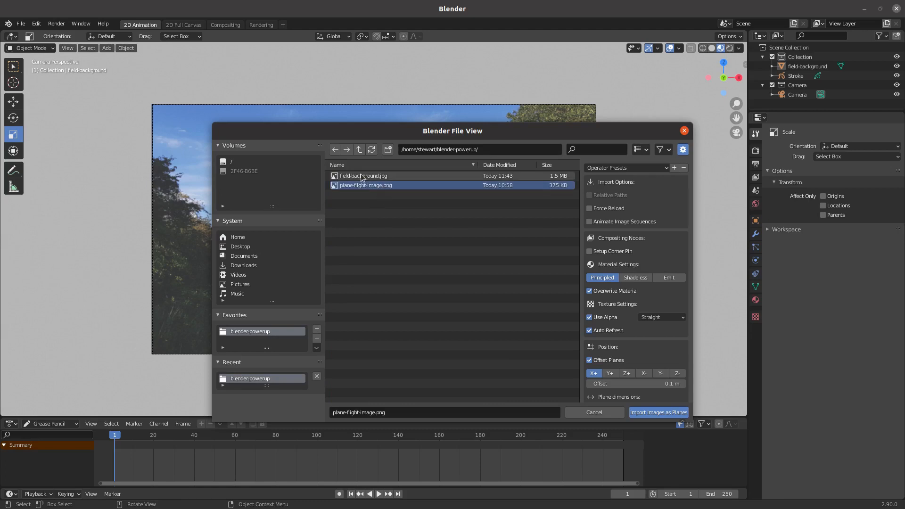
{"action": "left_click", "coordinate": [651, 417]}
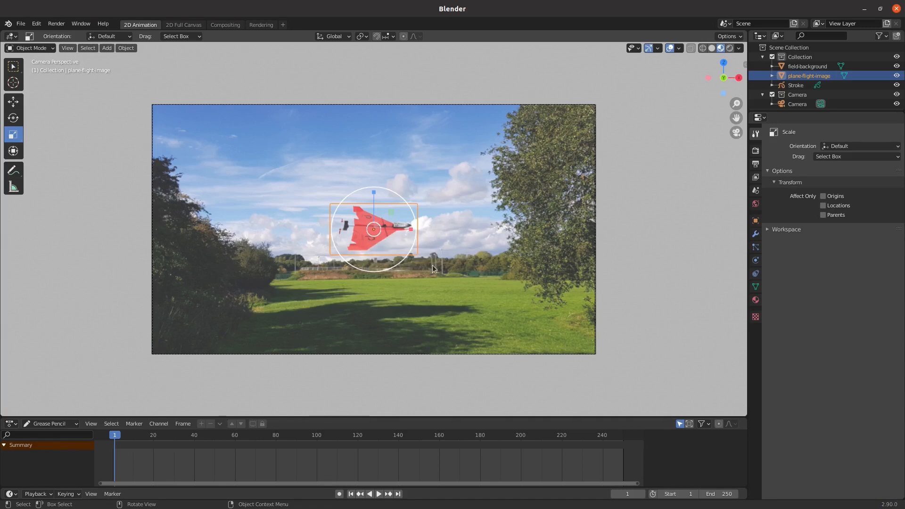
Step: Render a still image of the current frame to check the aeroplane over the field background, and close the render window
{"action": "left_click", "coordinate": [56, 24]}
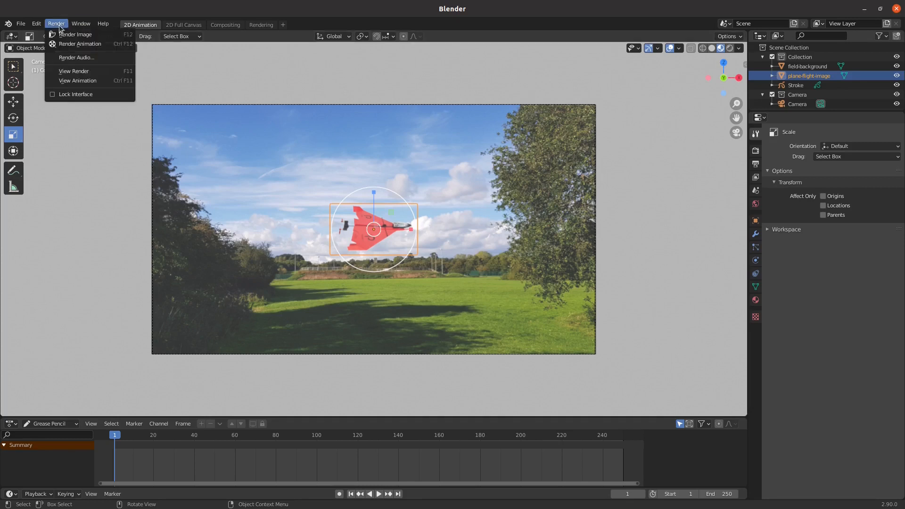
{"action": "left_click", "coordinate": [62, 34]}
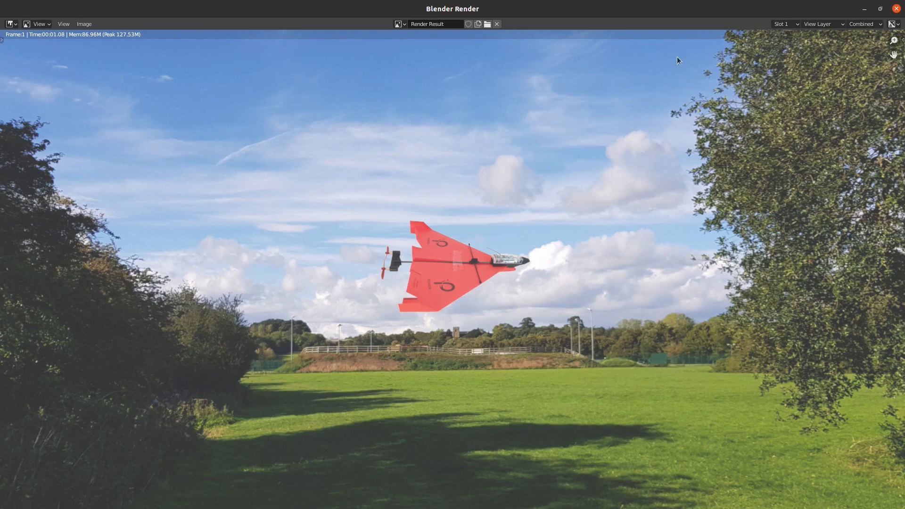
{"action": "left_click", "coordinate": [897, 9]}
Step: Save the project as airplane1.blend in the blender-powerup folder
{"action": "left_click", "coordinate": [20, 24]}
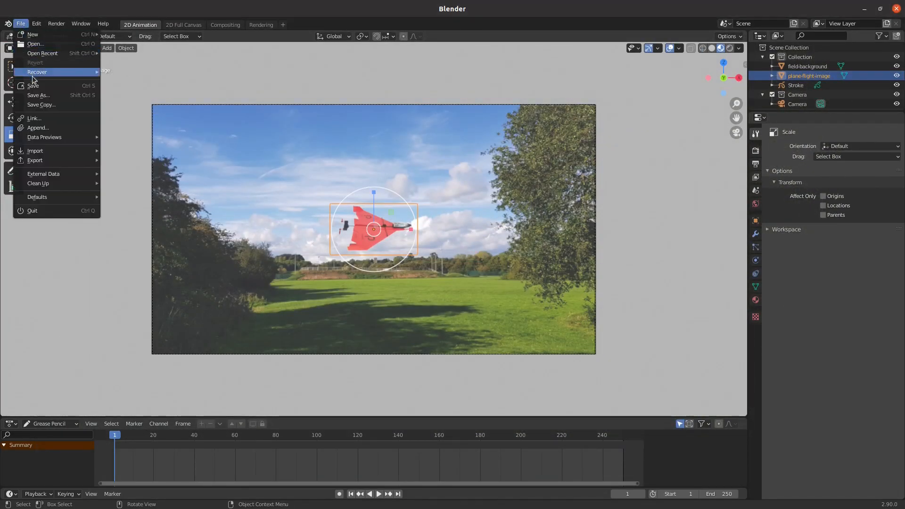
{"action": "left_click", "coordinate": [33, 93]}
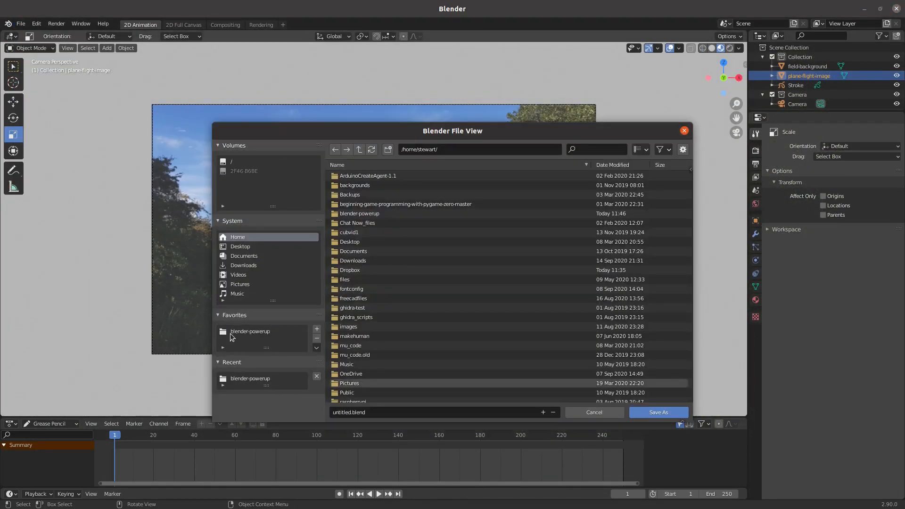
{"action": "left_click", "coordinate": [250, 332]}
{"action": "left_click", "coordinate": [393, 413]}
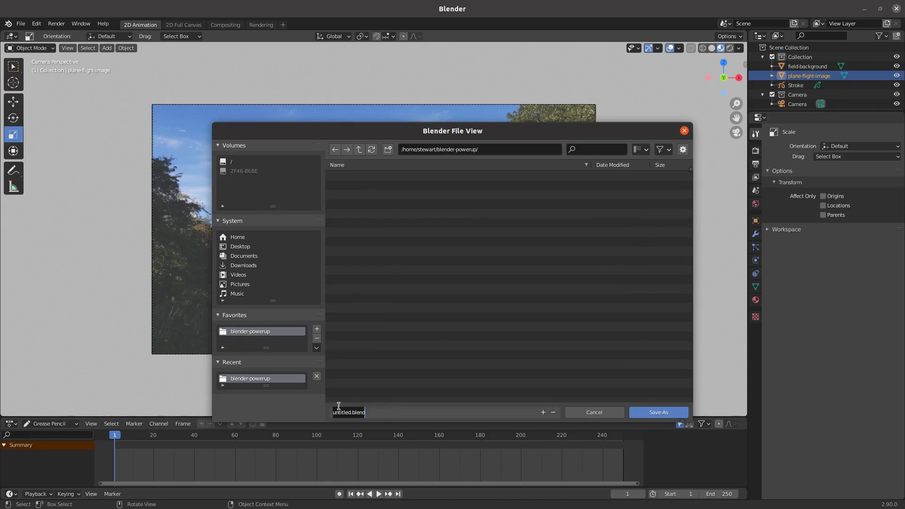
{"action": "left_click_drag", "start_coordinate": [352, 413], "coordinate": [284, 416]}
{"action": "type", "text": "airplane1"}
{"action": "key", "text": "Return"}
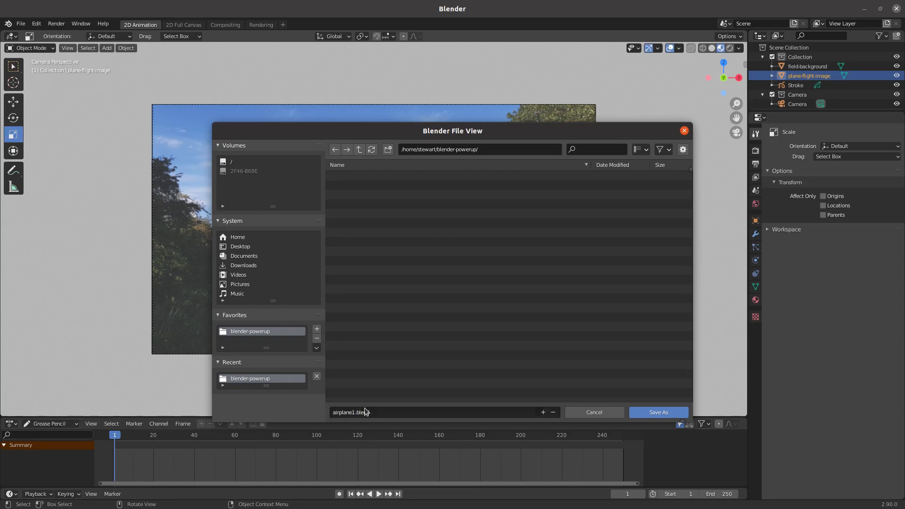
{"action": "left_click", "coordinate": [669, 411]}
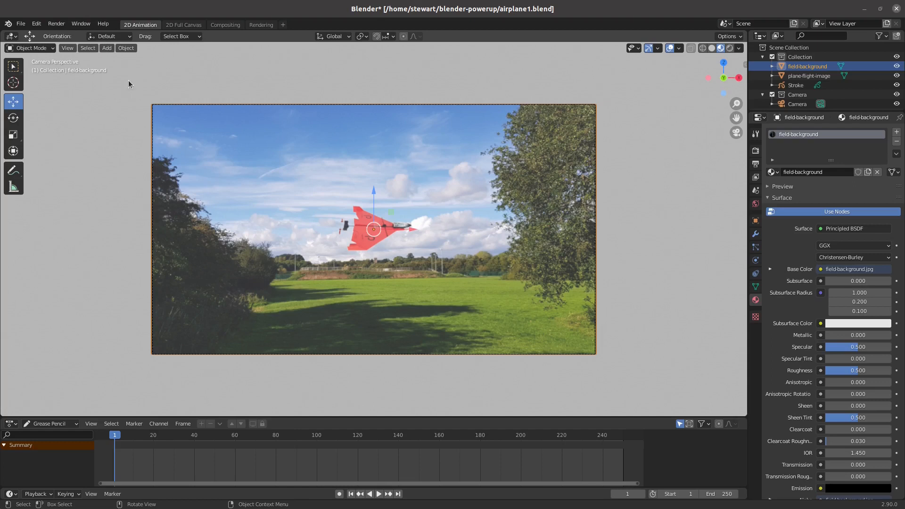
Step: Add a text object to the scene and set its alignment to View
{"action": "left_click", "coordinate": [107, 49]}
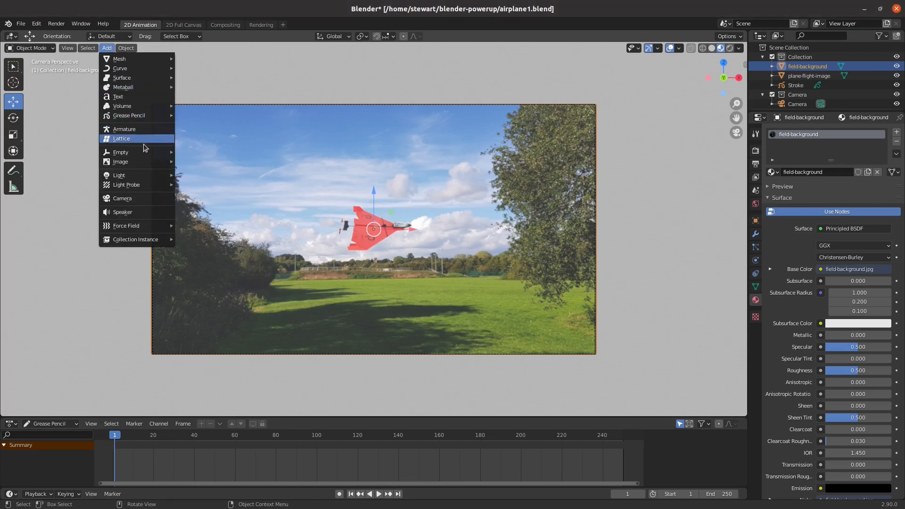
{"action": "left_click", "coordinate": [137, 97]}
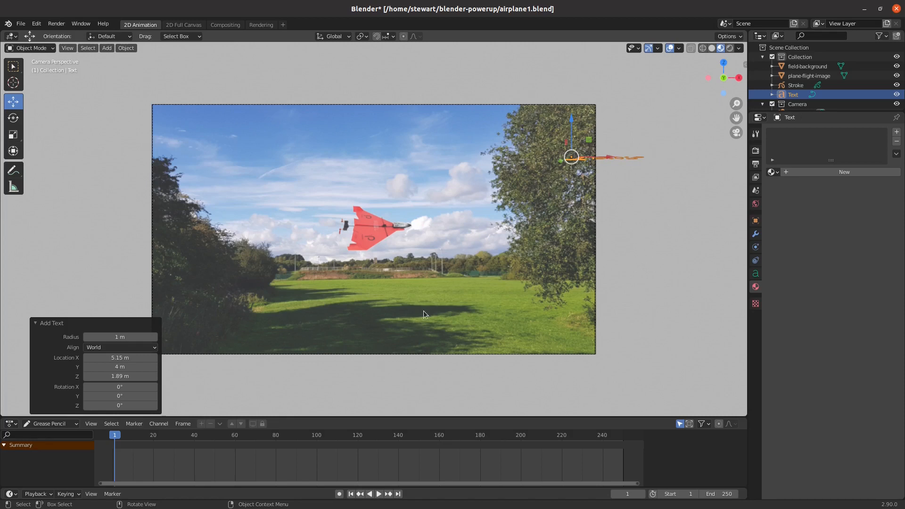
{"action": "left_click", "coordinate": [110, 347]}
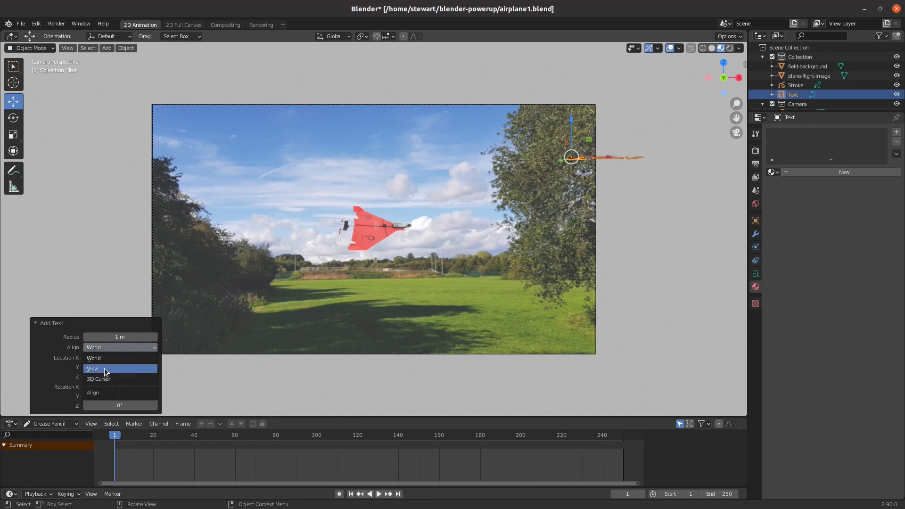
{"action": "left_click", "coordinate": [76, 323]}
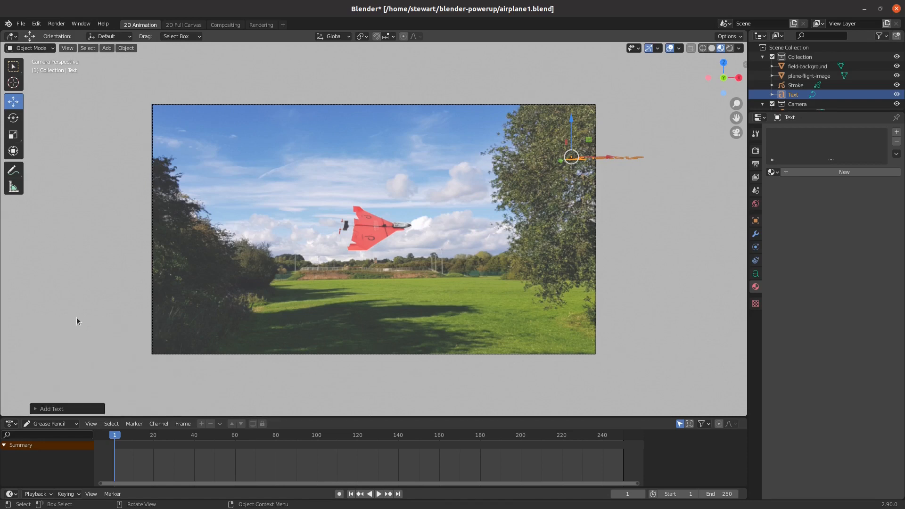
{"action": "left_click", "coordinate": [56, 410]}
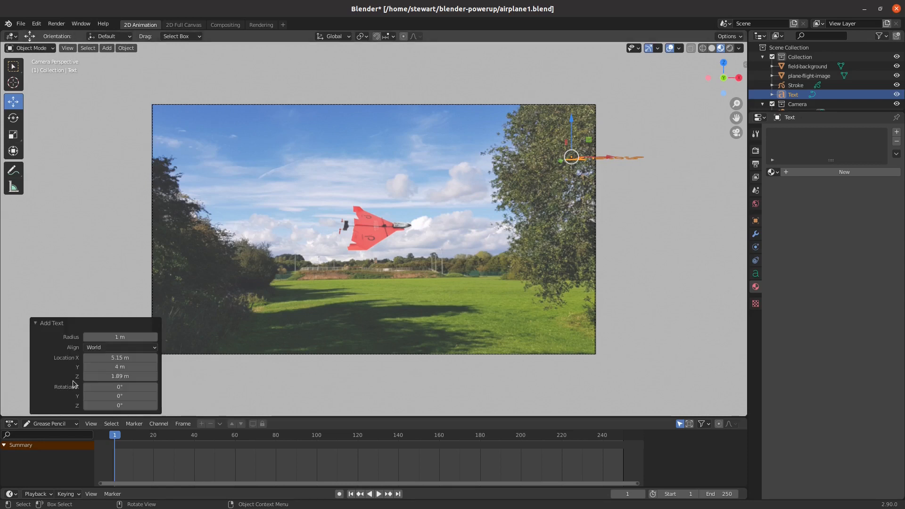
{"action": "left_click", "coordinate": [106, 348]}
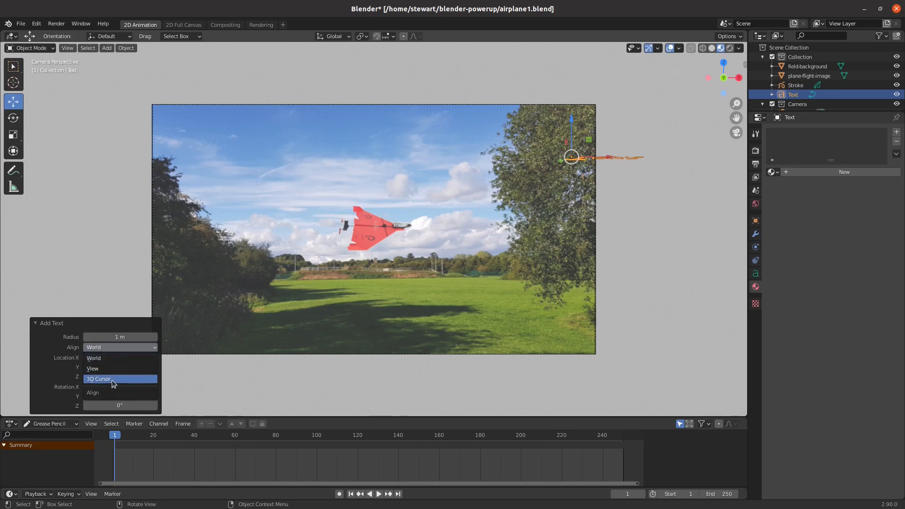
{"action": "left_click", "coordinate": [113, 370]}
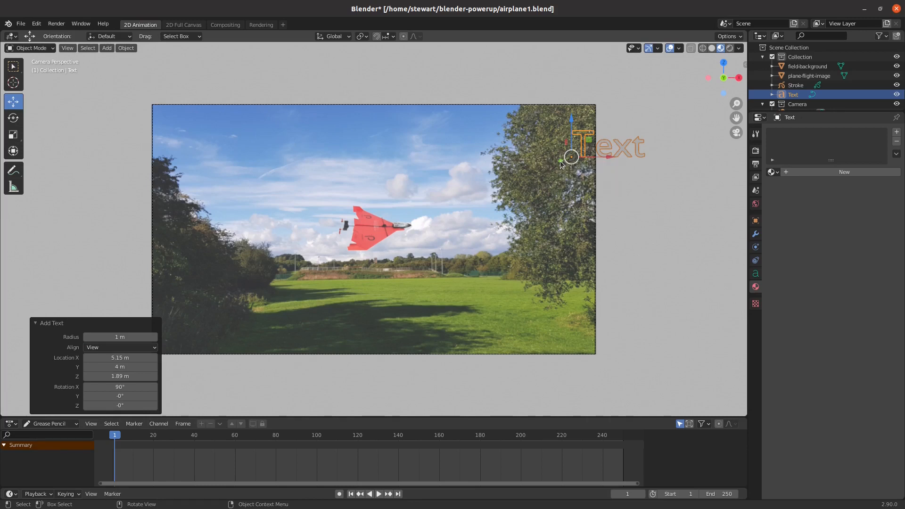
Step: Move the text object about 7.1 m in the negative Y direction, bringing it in front of the field background towards the camera
{"action": "middle_click_drag", "start_coordinate": [619, 210], "coordinate": [623, 256]}
{"action": "scroll", "coordinate": [625, 252], "scroll_direction": "down", "scroll_amount": 2}
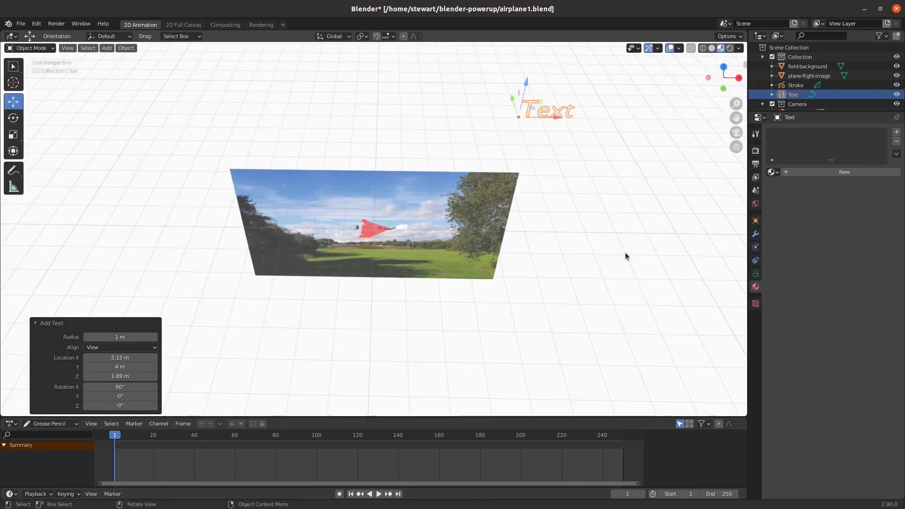
{"action": "scroll", "coordinate": [564, 196], "scroll_direction": "down", "scroll_amount": 1}
{"action": "mouse_move", "coordinate": [564, 194]}
{"action": "middle_mouse_down"}
{"action": "mouse_move", "coordinate": [564, 211]}
{"action": "mouse_move", "coordinate": [567, 203]}
{"action": "middle_mouse_up"}
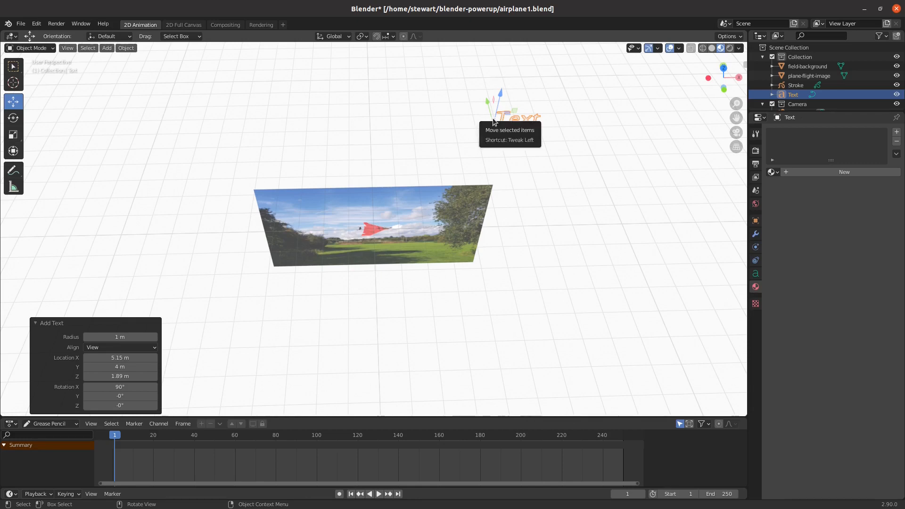
{"action": "left_click_drag", "start_coordinate": [488, 103], "coordinate": [522, 249]}
{"action": "scroll", "coordinate": [442, 304], "scroll_direction": "down", "scroll_amount": 3}
{"action": "scroll", "coordinate": [442, 304], "scroll_direction": "up", "scroll_amount": 2}
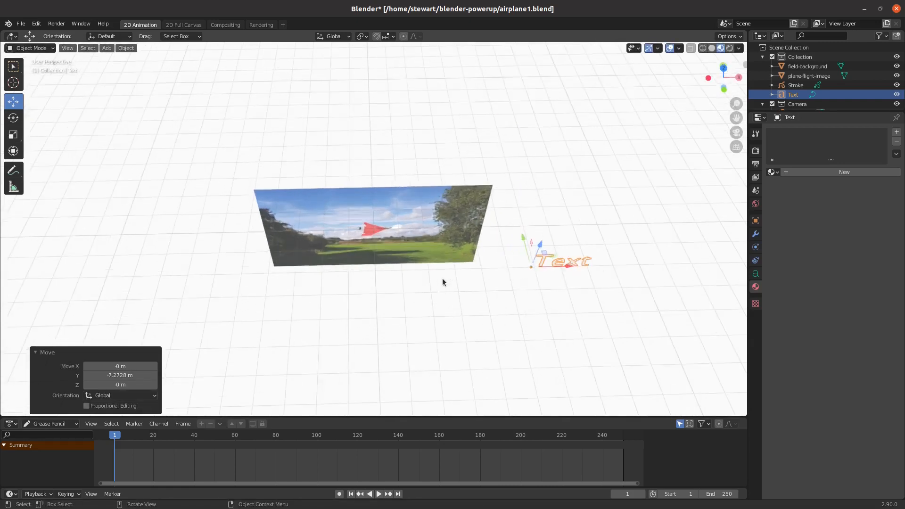
{"action": "left_click_drag", "start_coordinate": [524, 237], "coordinate": [525, 231]}
{"action": "scroll", "coordinate": [435, 279], "scroll_direction": "down", "scroll_amount": 1}
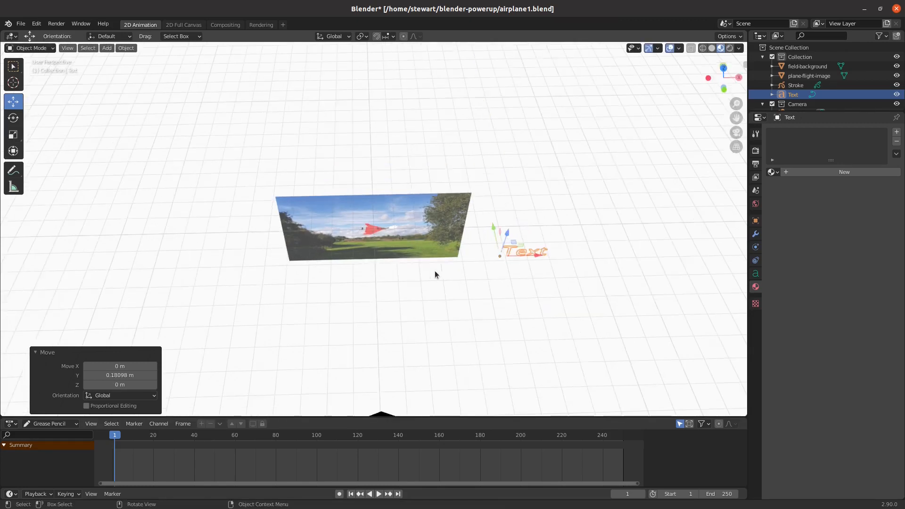
Step: In the camera view, shift the text along X into the frame and lower it about 1.08 m in Z, above the aeroplane
{"action": "middle_click_drag", "start_coordinate": [436, 276], "coordinate": [439, 259]}
{"action": "key", "text": "KP_0"}
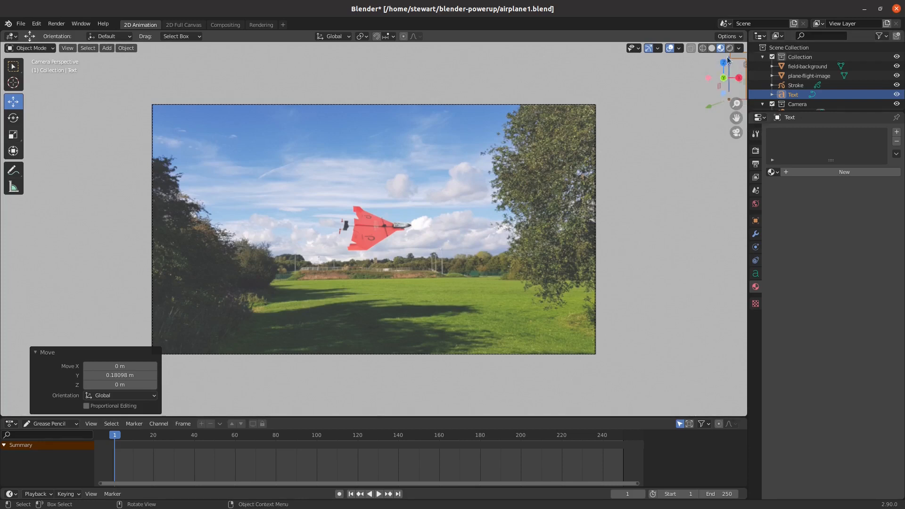
{"action": "scroll", "coordinate": [719, 140], "scroll_direction": "down", "scroll_amount": 2}
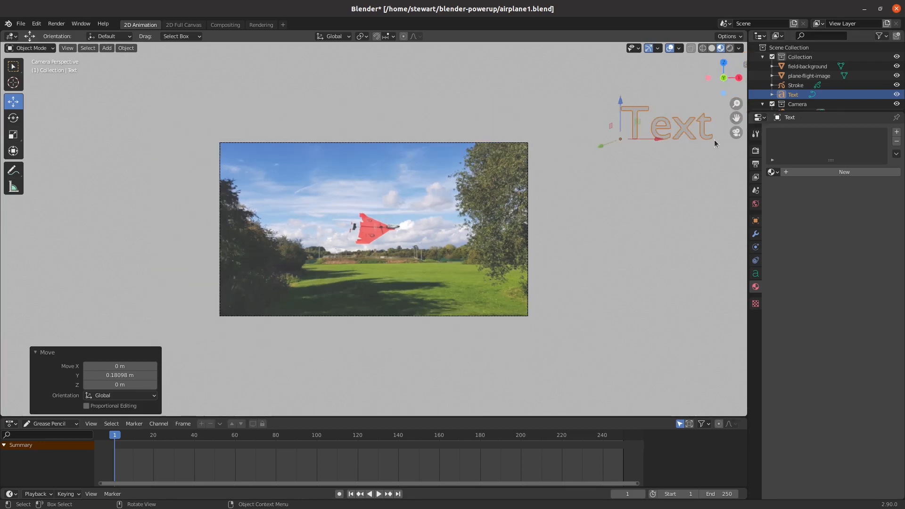
{"action": "left_click_drag", "start_coordinate": [656, 139], "coordinate": [361, 140]}
{"action": "left_click_drag", "start_coordinate": [325, 104], "coordinate": [407, 249]}
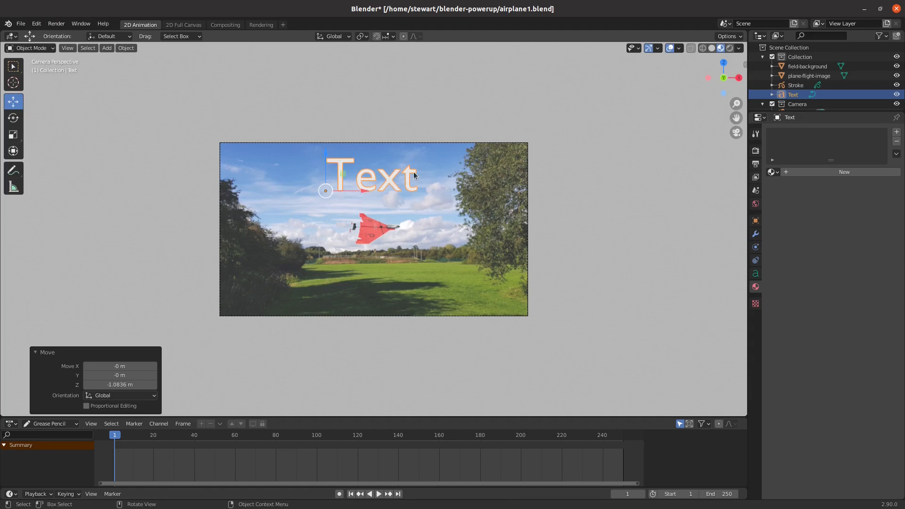
Step: Replace the text object's wording with "Flight Test" and move it about -1.31 m along X to centre it in the frame
{"action": "left_click", "coordinate": [48, 48]}
{"action": "left_click", "coordinate": [31, 69]}
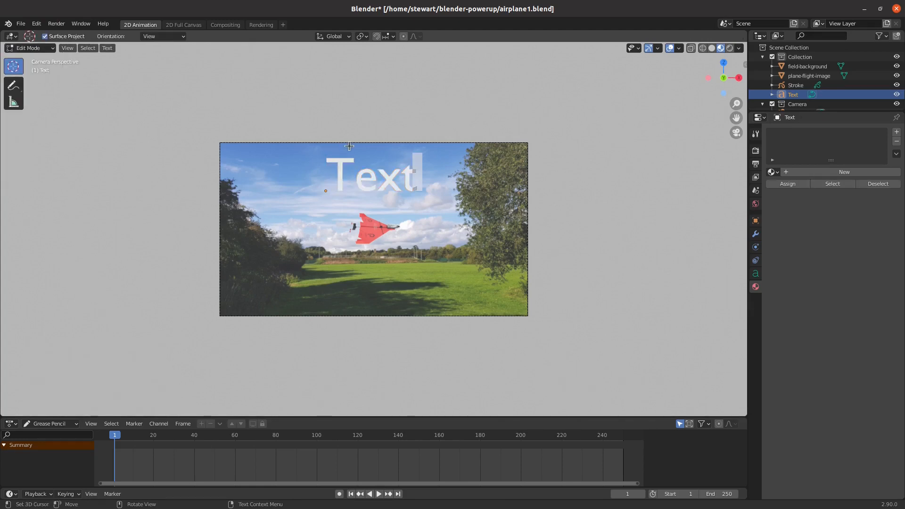
{"action": "key", "text": "shift+Left"}
{"action": "key", "text": "shift+Left"}
{"action": "key", "text": "shift+Left"}
{"action": "key", "text": "shift+Left"}
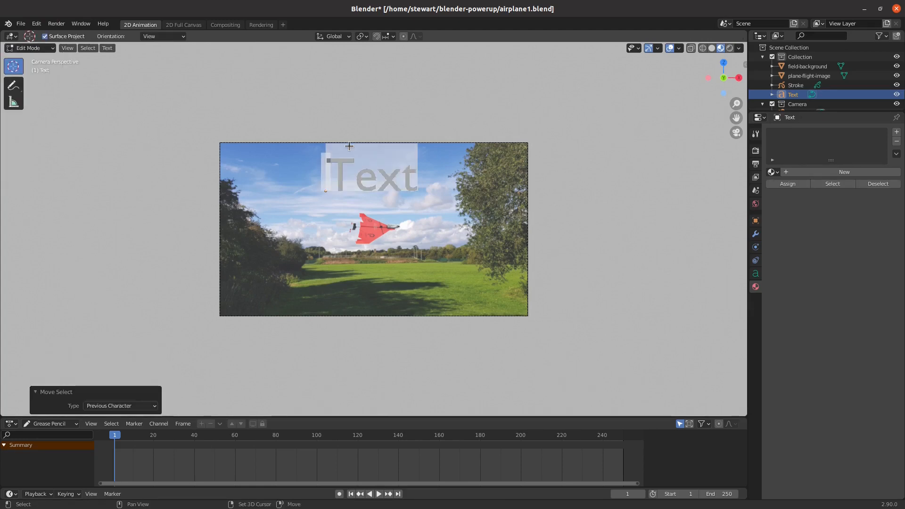
{"action": "type", "text": "Fl"}
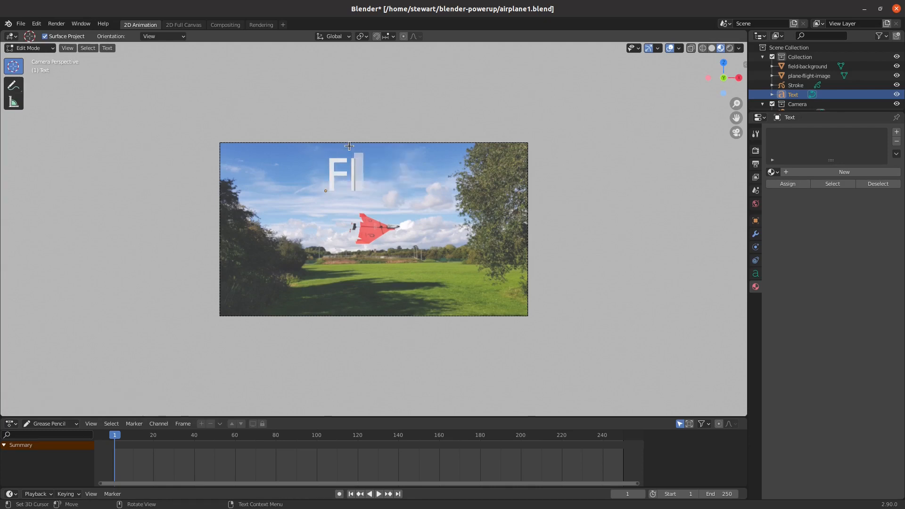
{"action": "type", "text": "ight Test"}
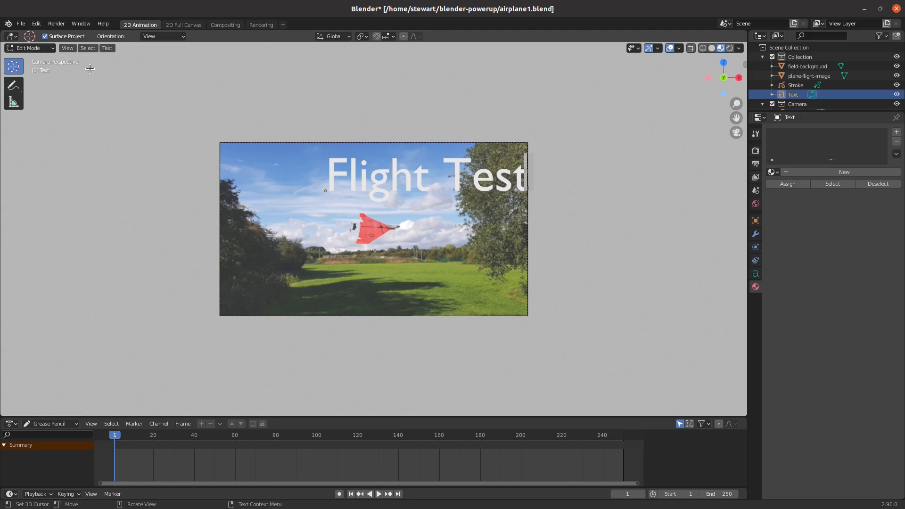
{"action": "left_click", "coordinate": [29, 48]}
{"action": "left_click", "coordinate": [29, 59]}
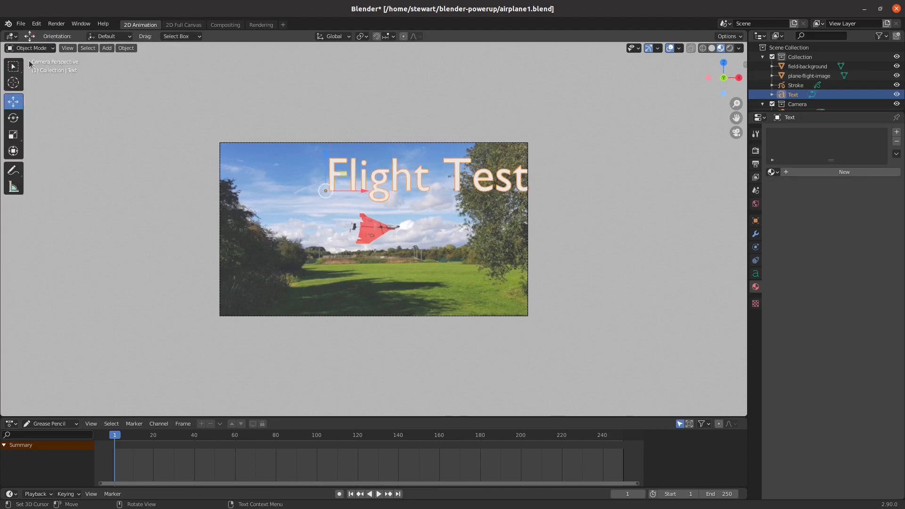
{"action": "left_click_drag", "start_coordinate": [361, 193], "coordinate": [297, 190]}
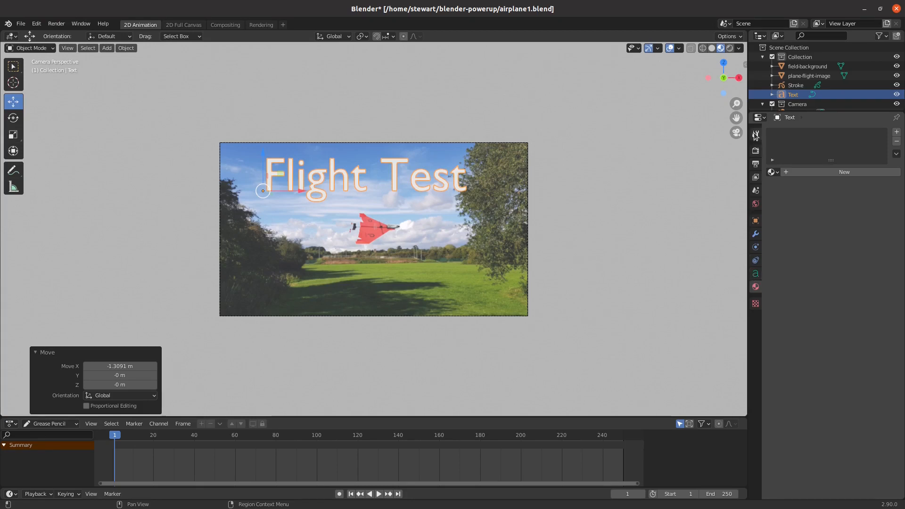
Step: Set the title text's regular font to LiberationSans-Regular.ttf from /usr/share/fonts/truetype/liberation
{"action": "left_click", "coordinate": [755, 274]}
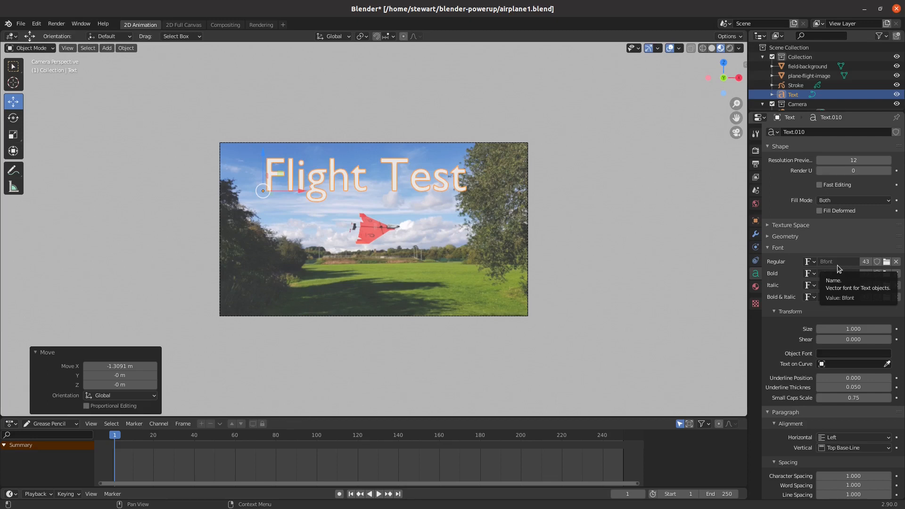
{"action": "left_click", "coordinate": [887, 263]}
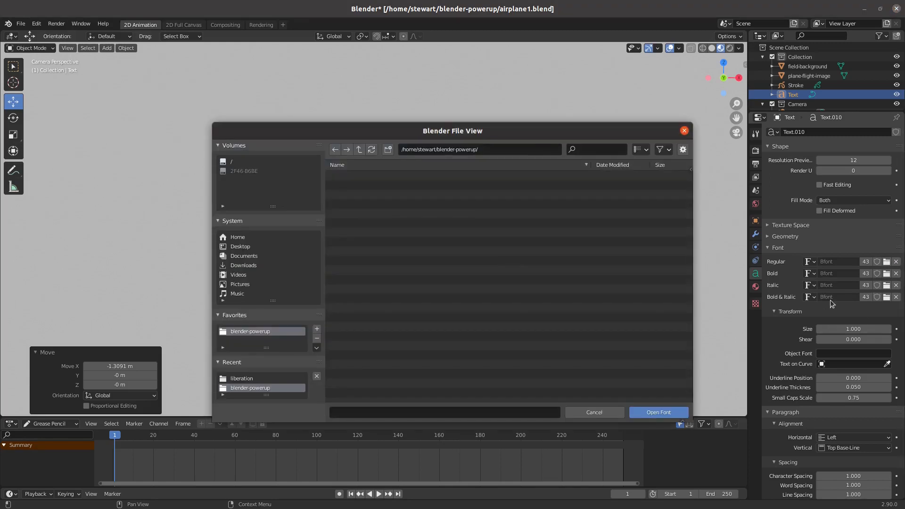
{"action": "left_click", "coordinate": [524, 149]}
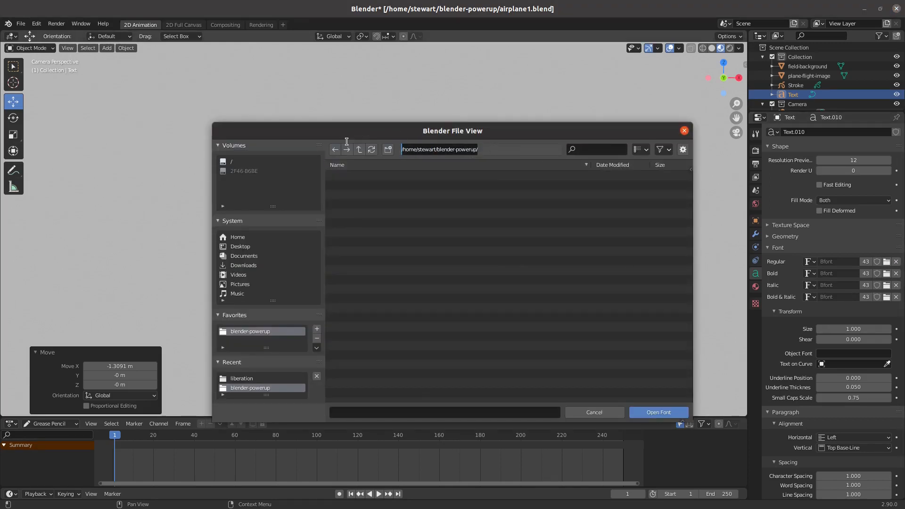
{"action": "type", "text": "/usr/"}
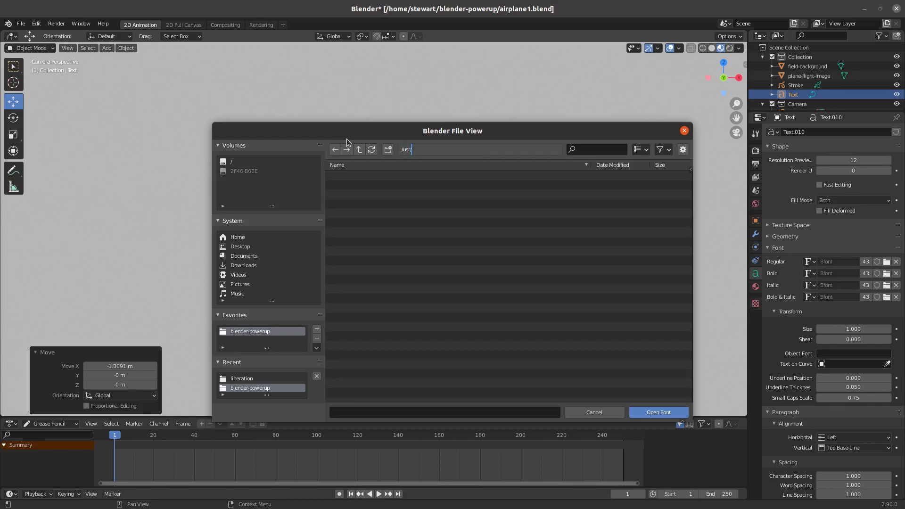
{"action": "type", "text": "share/fonts"}
{"action": "key", "text": "Return"}
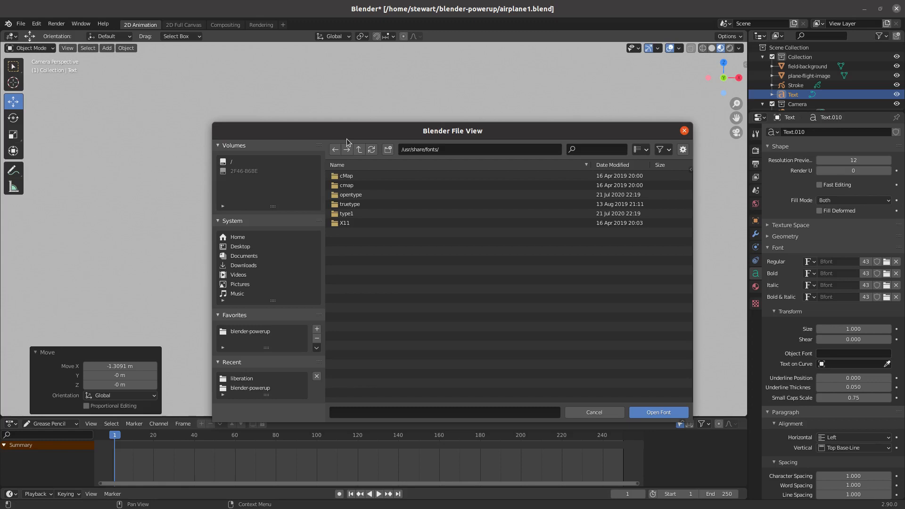
{"action": "double_click", "coordinate": [367, 208]}
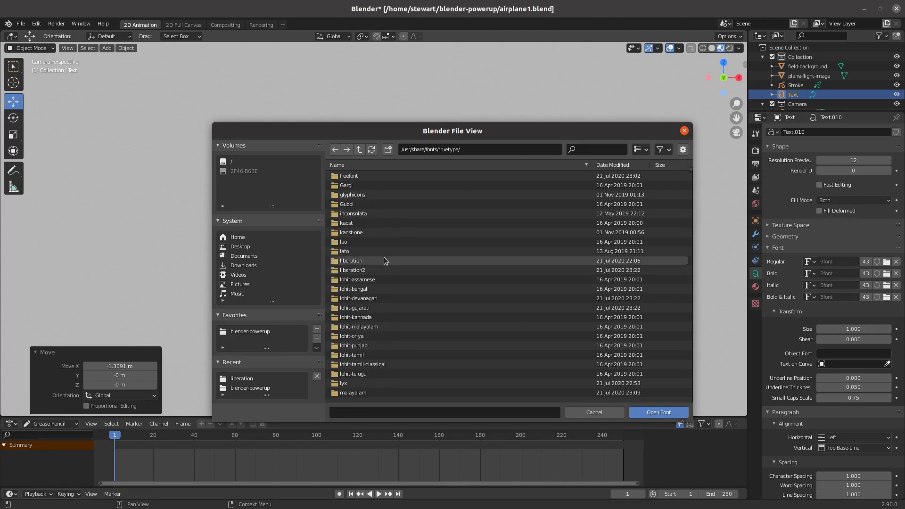
{"action": "left_click", "coordinate": [356, 263]}
{"action": "double_click", "coordinate": [356, 263]}
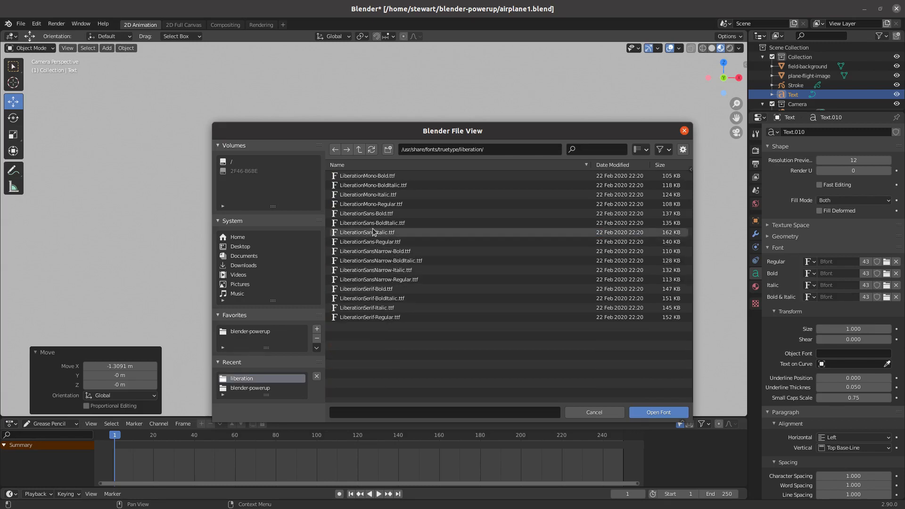
{"action": "left_click", "coordinate": [394, 241]}
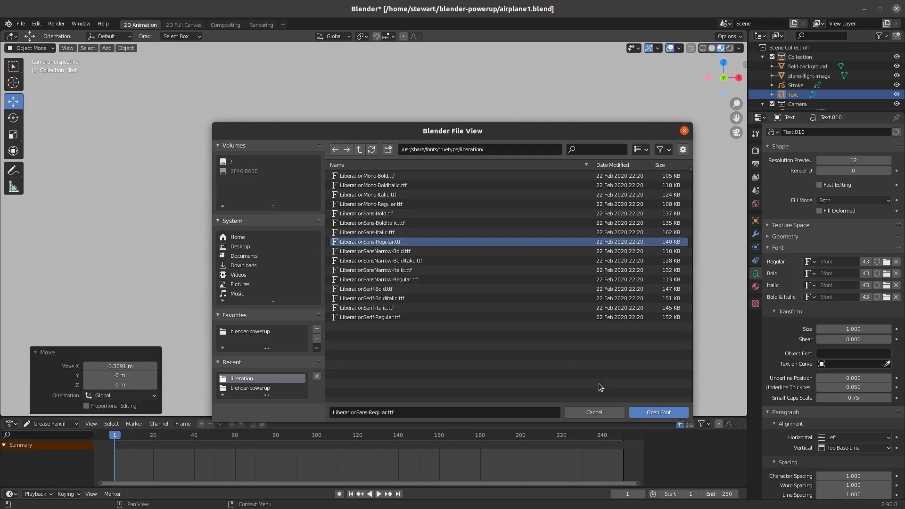
{"action": "left_click", "coordinate": [649, 413]}
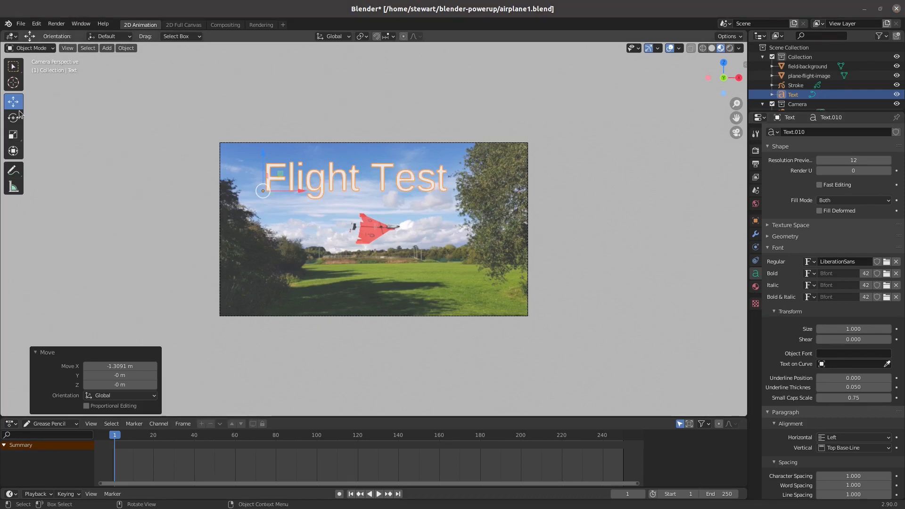
Step: Scale the title text by about 1.117 in X and Z, keeping its Y scale at 1
{"action": "left_click", "coordinate": [14, 134]}
{"action": "mouse_move", "coordinate": [282, 176]}
{"action": "left_mouse_down"}
{"action": "mouse_move", "coordinate": [288, 176]}
{"action": "mouse_move", "coordinate": [285, 185]}
{"action": "left_mouse_up"}
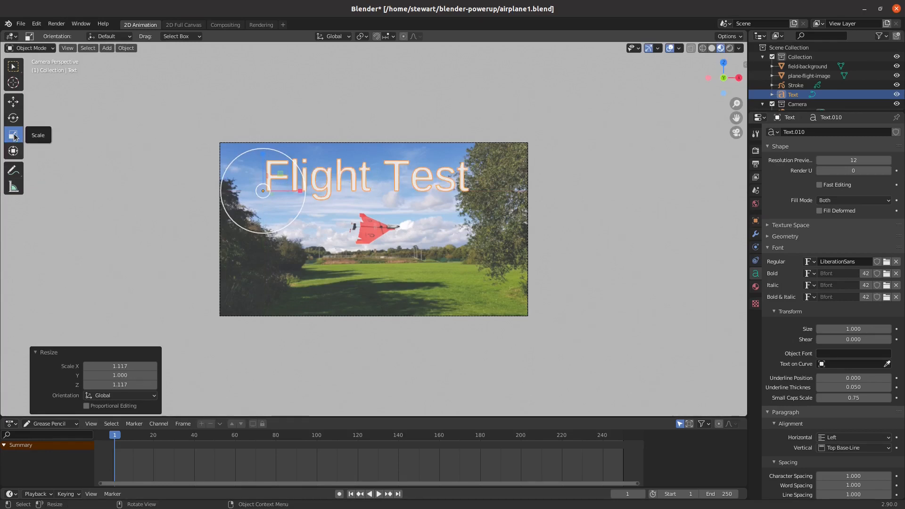
{"action": "left_click", "coordinate": [14, 67]}
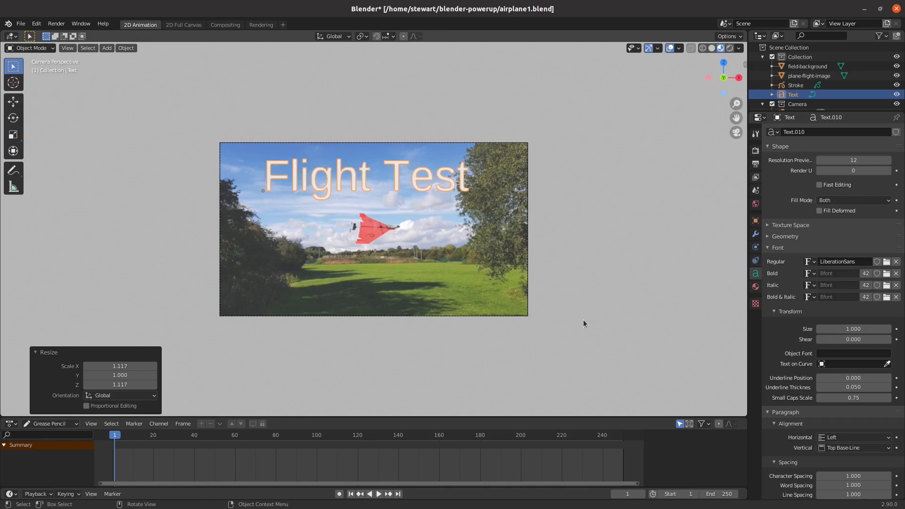
Step: Give the title text a new material with a blue base colour
{"action": "left_click", "coordinate": [755, 288]}
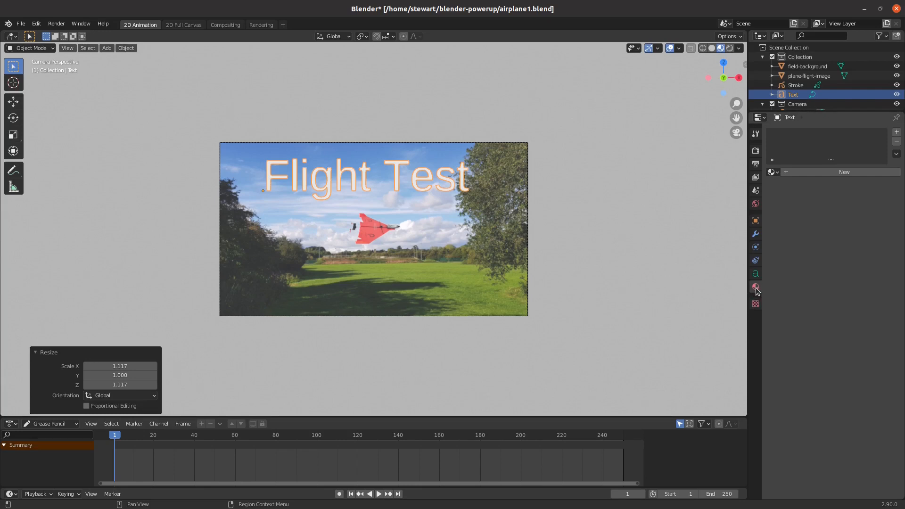
{"action": "left_click", "coordinate": [813, 173]}
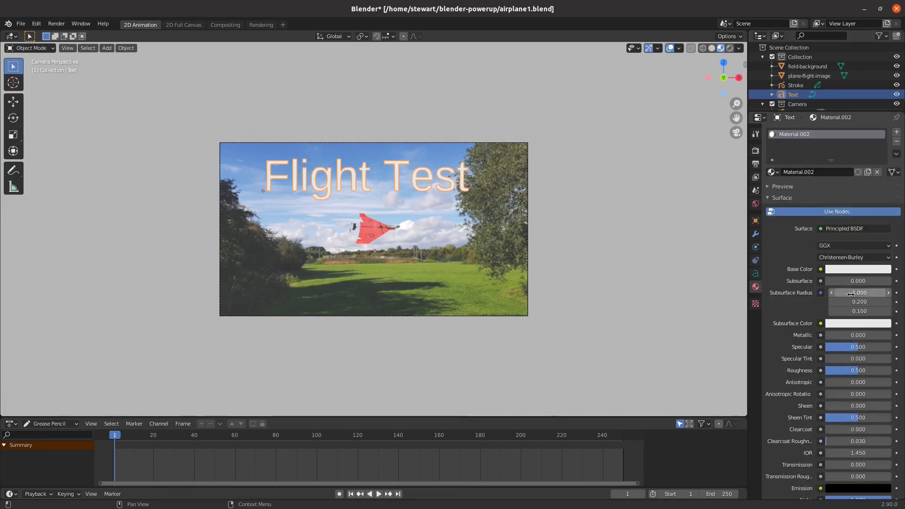
{"action": "left_click", "coordinate": [842, 271]}
{"action": "left_click_drag", "start_coordinate": [848, 179], "coordinate": [862, 154]}
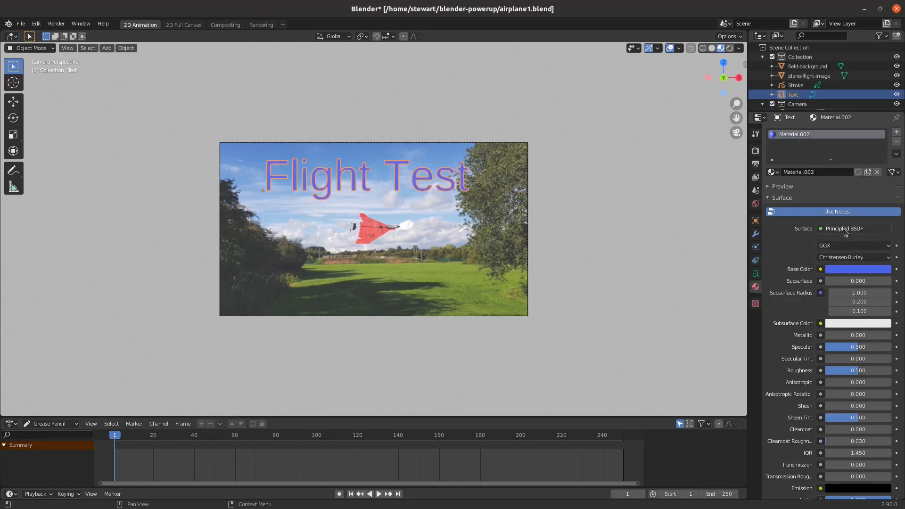
Step: Show the material preview and change the title's base colour to bright green, about hue 0.304, saturation 0.848, value 0.906
{"action": "left_click", "coordinate": [844, 229]}
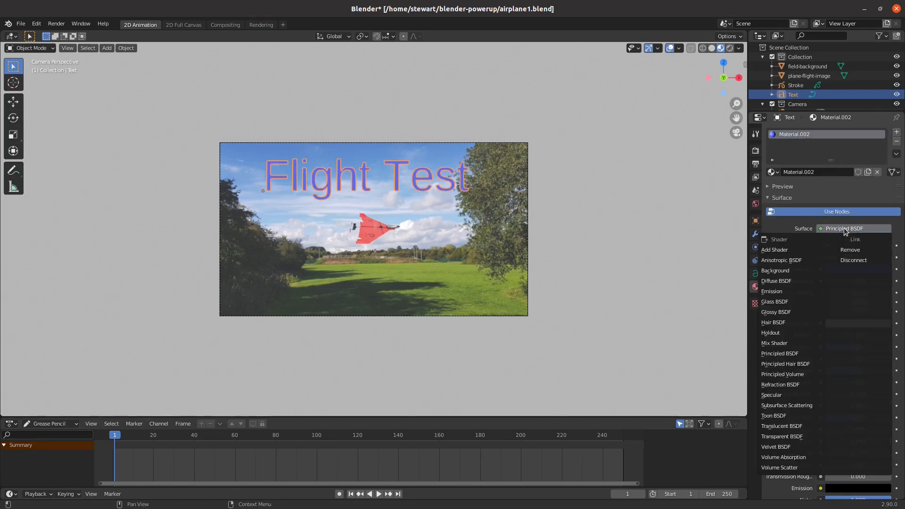
{"action": "left_click", "coordinate": [841, 189]}
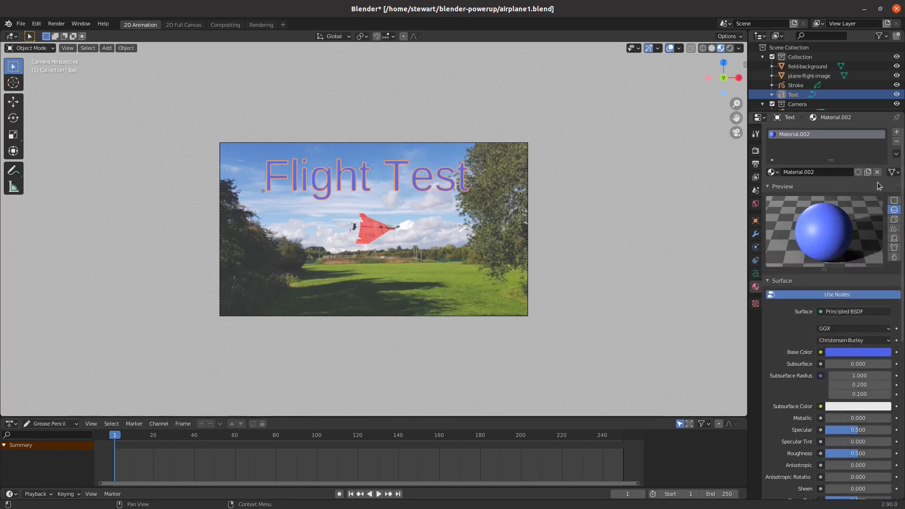
{"action": "left_click", "coordinate": [839, 351]}
{"action": "mouse_move", "coordinate": [843, 270]}
{"action": "left_mouse_down"}
{"action": "mouse_move", "coordinate": [867, 261]}
{"action": "mouse_move", "coordinate": [819, 238]}
{"action": "left_mouse_up"}
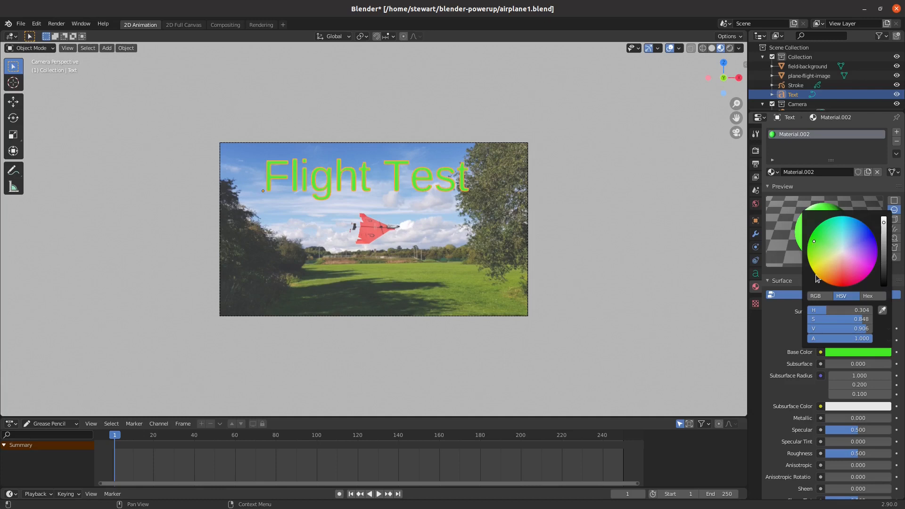
{"action": "left_click", "coordinate": [663, 247]}
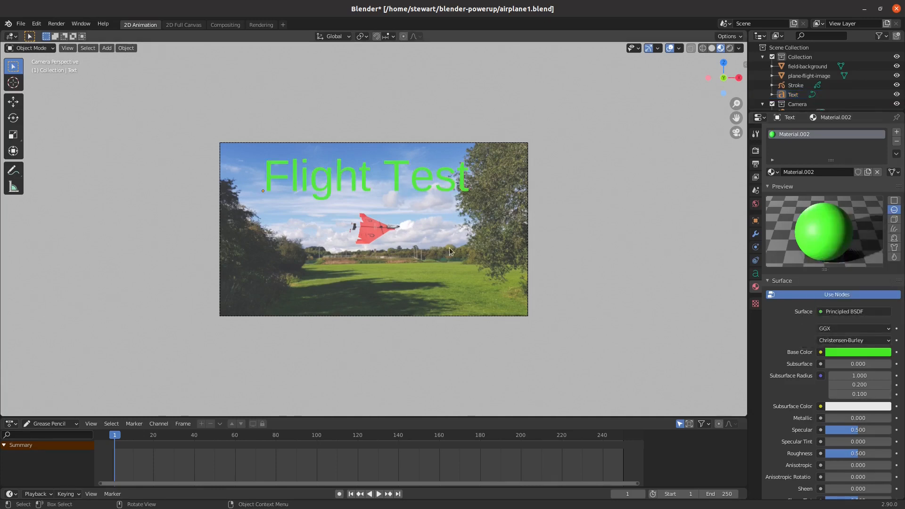
{"action": "left_click", "coordinate": [352, 189]}
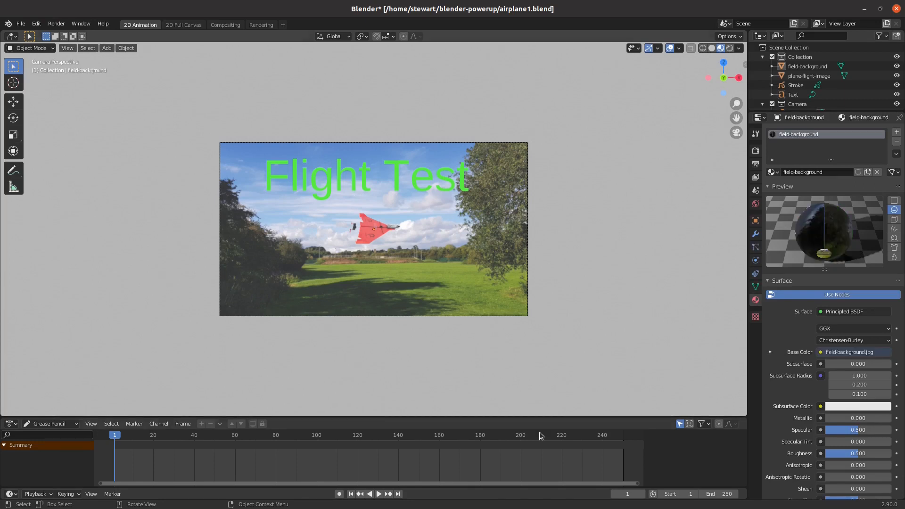
Step: Render a still image of the current frame to check the scene and close the render window
{"action": "left_click", "coordinate": [57, 23]}
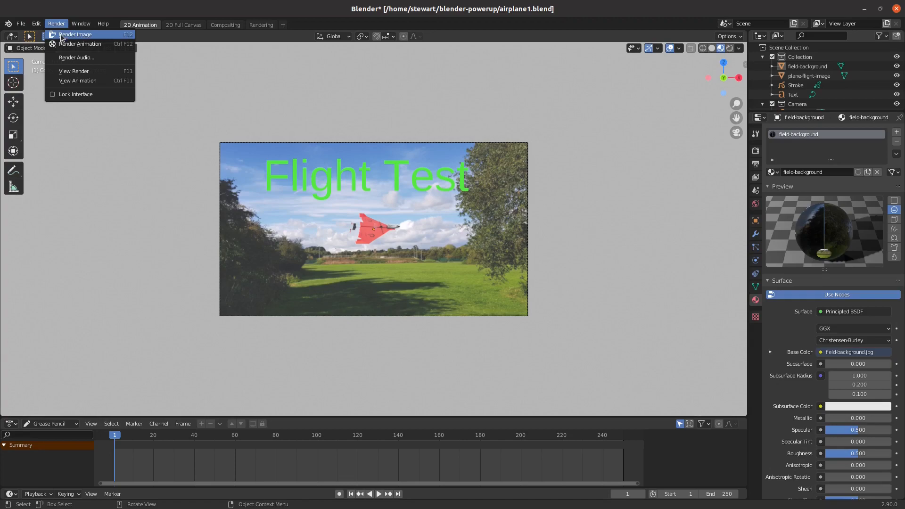
{"action": "left_click", "coordinate": [61, 37]}
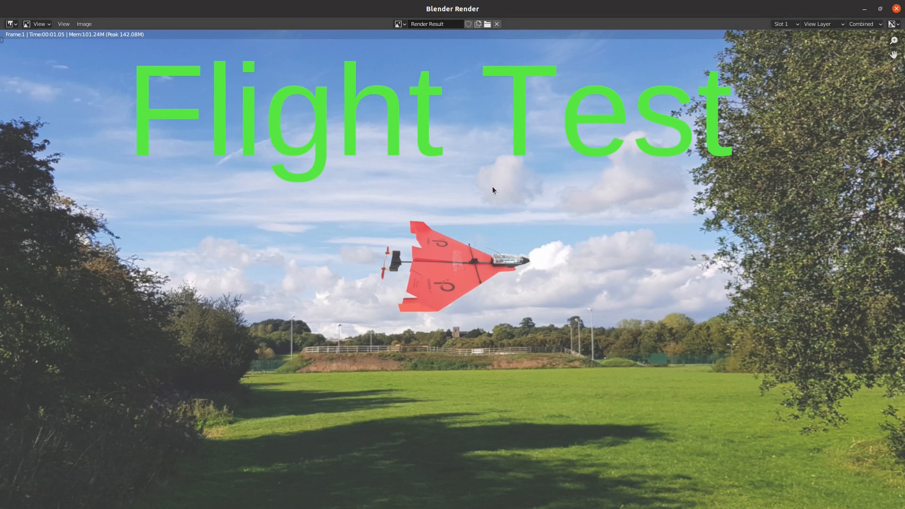
{"action": "left_click", "coordinate": [897, 9]}
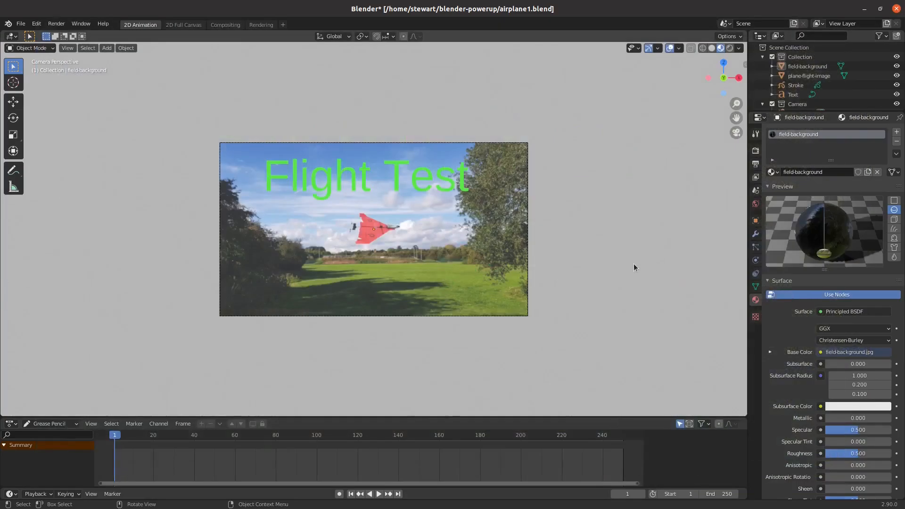
Step: Save the file and rearrange the timeline area so the playback timeline is taller and shows its channel list
{"action": "key", "text": "ctrl+s"}
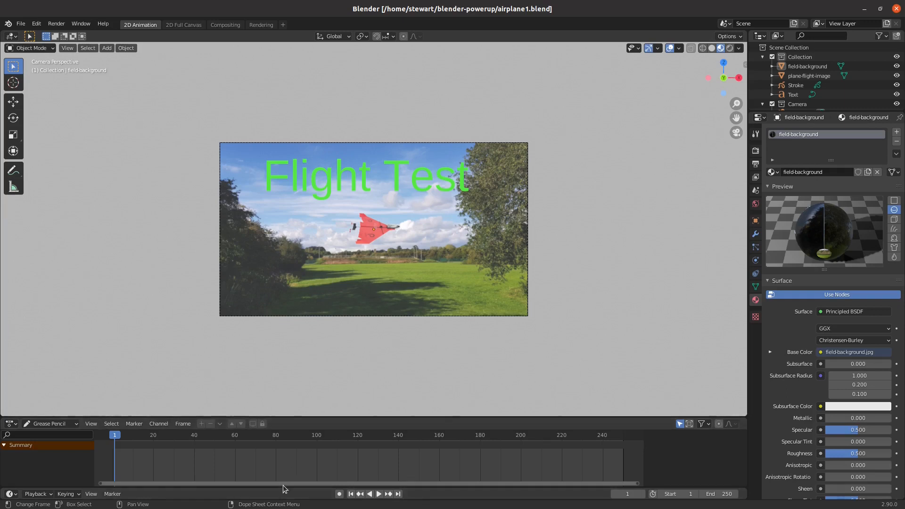
{"action": "left_click_drag", "start_coordinate": [282, 487], "coordinate": [291, 428]}
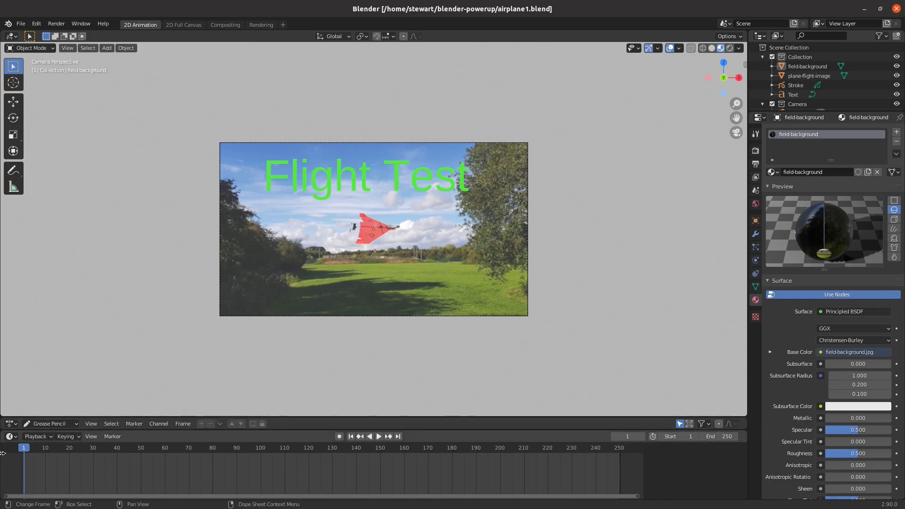
{"action": "left_click_drag", "start_coordinate": [3, 453], "coordinate": [94, 455]}
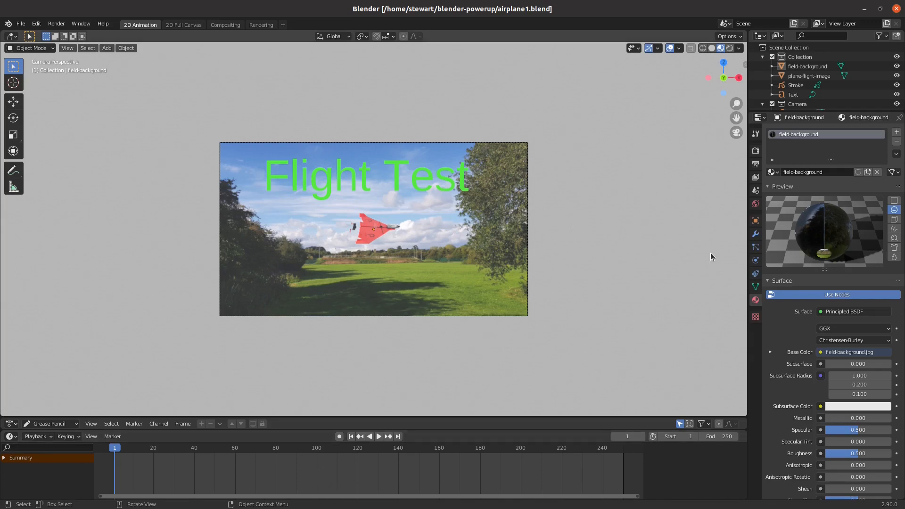
Step: Turn on auto keying and, at frame 1, move the aeroplane image about -5.45 m along X, outside the camera frame
{"action": "left_click", "coordinate": [756, 165]}
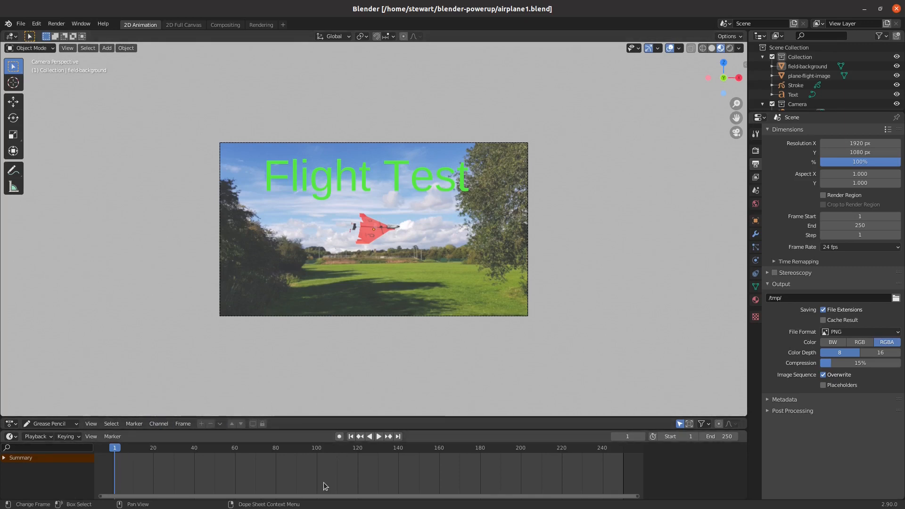
{"action": "left_click", "coordinate": [340, 437]}
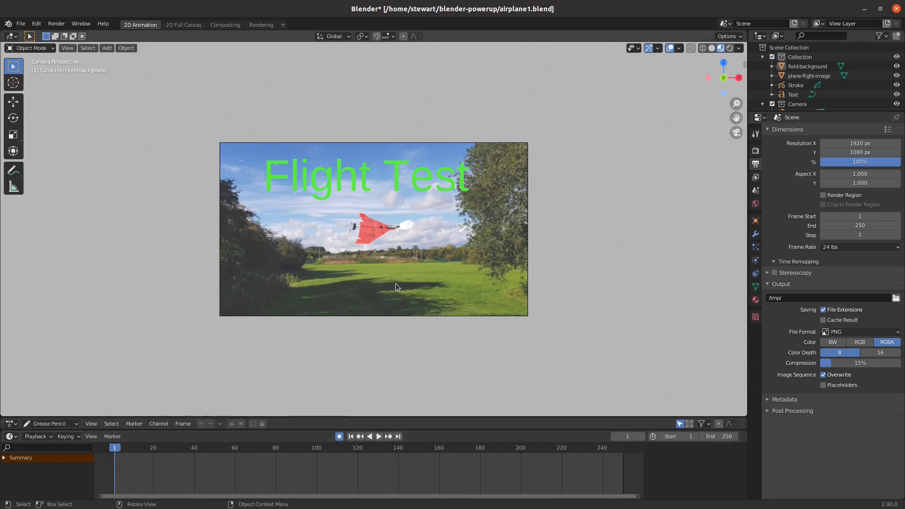
{"action": "left_click", "coordinate": [384, 231]}
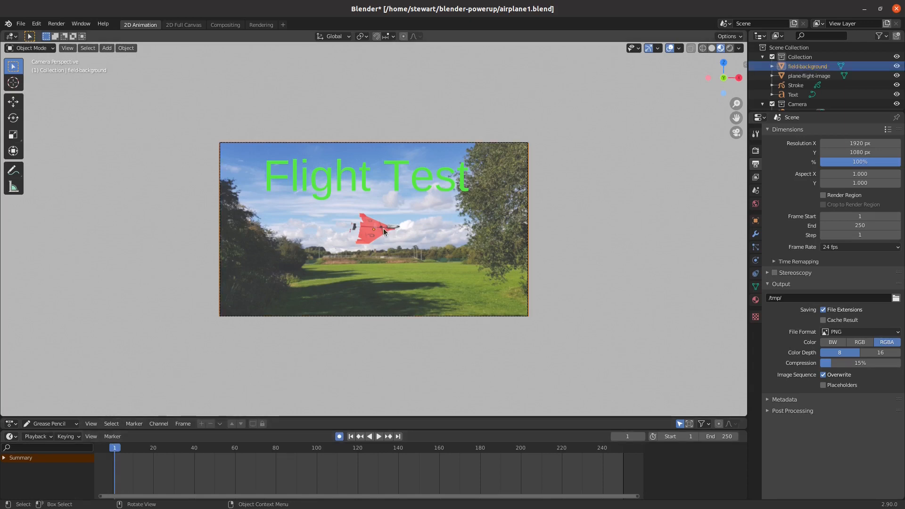
{"action": "left_click", "coordinate": [384, 230]}
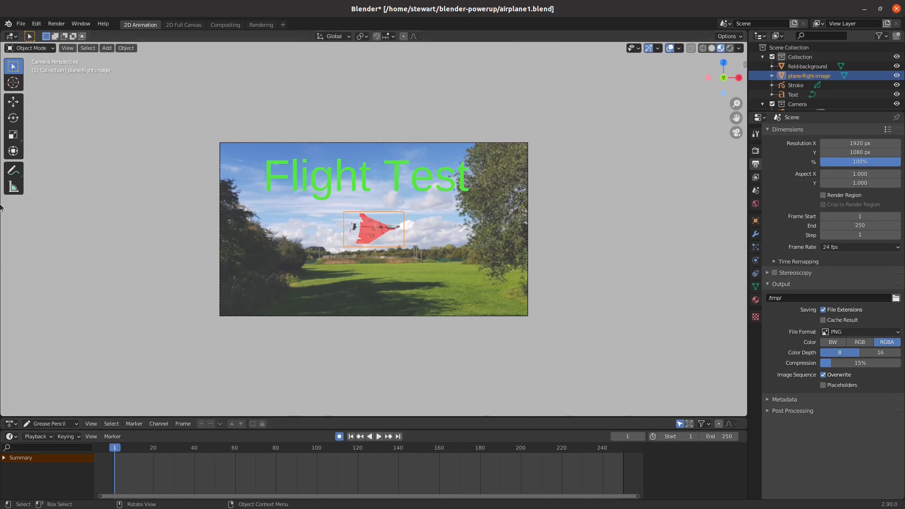
{"action": "left_click", "coordinate": [16, 102]}
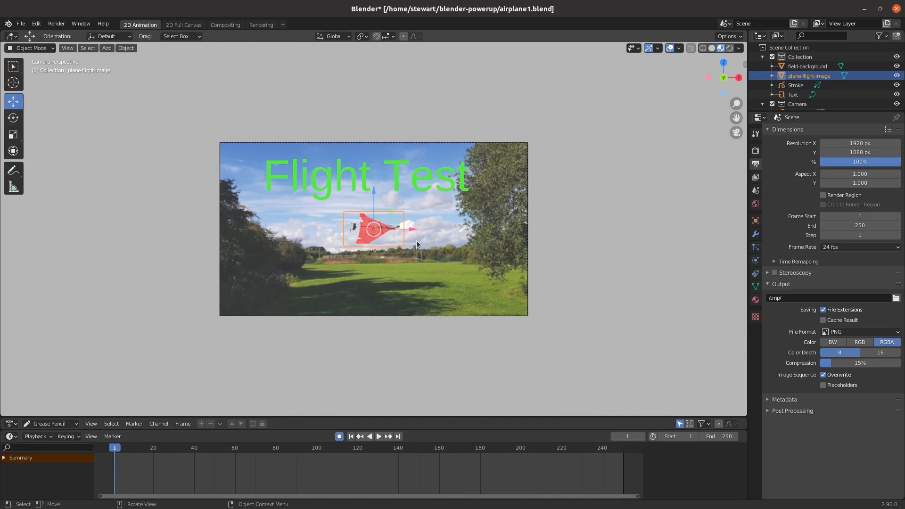
{"action": "left_click_drag", "start_coordinate": [413, 230], "coordinate": [218, 223]}
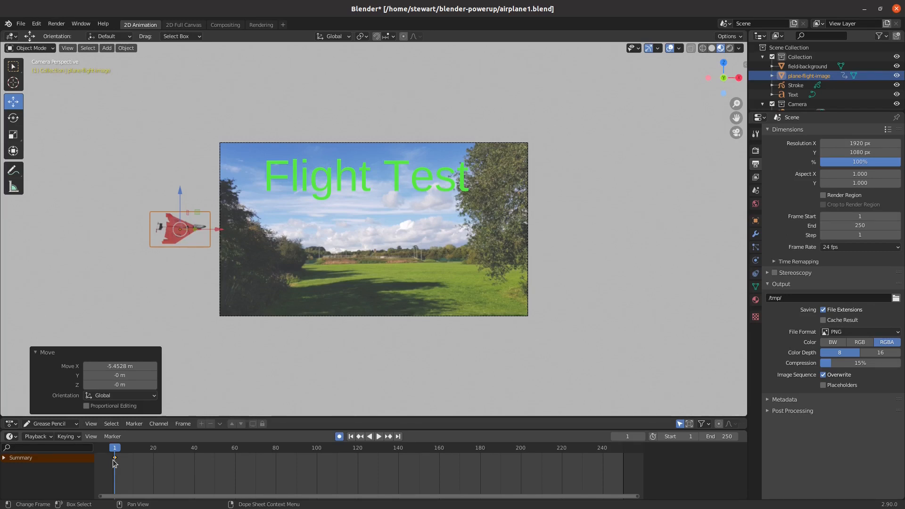
Step: Auto-key the aeroplane at frame 48 about 11.74 m along X, past the frame's opposite side; turn auto keying off and return to frame 1
{"action": "left_click_drag", "start_coordinate": [114, 450], "coordinate": [211, 451]}
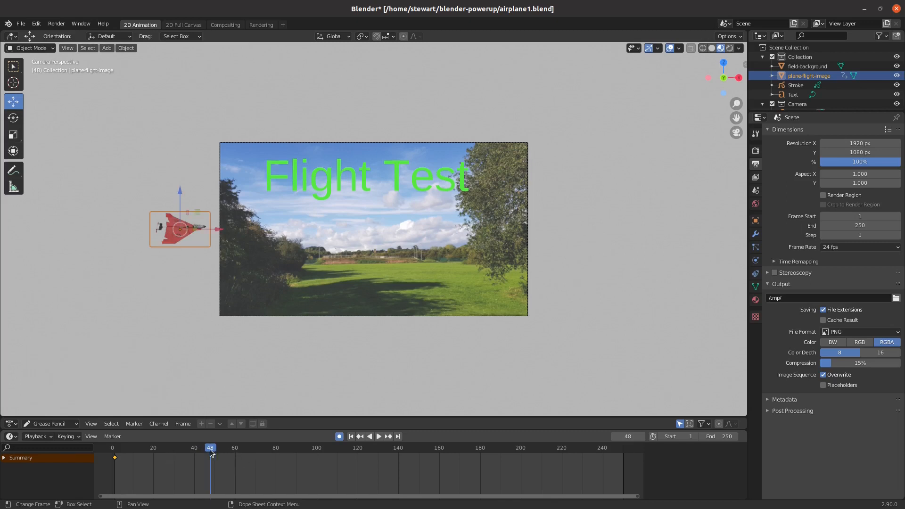
{"action": "left_click_drag", "start_coordinate": [220, 231], "coordinate": [638, 260]}
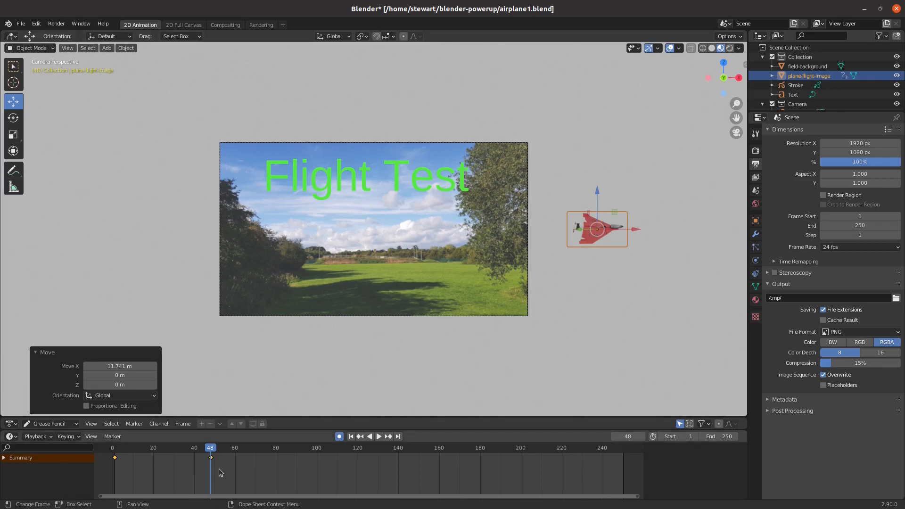
{"action": "left_click", "coordinate": [340, 437]}
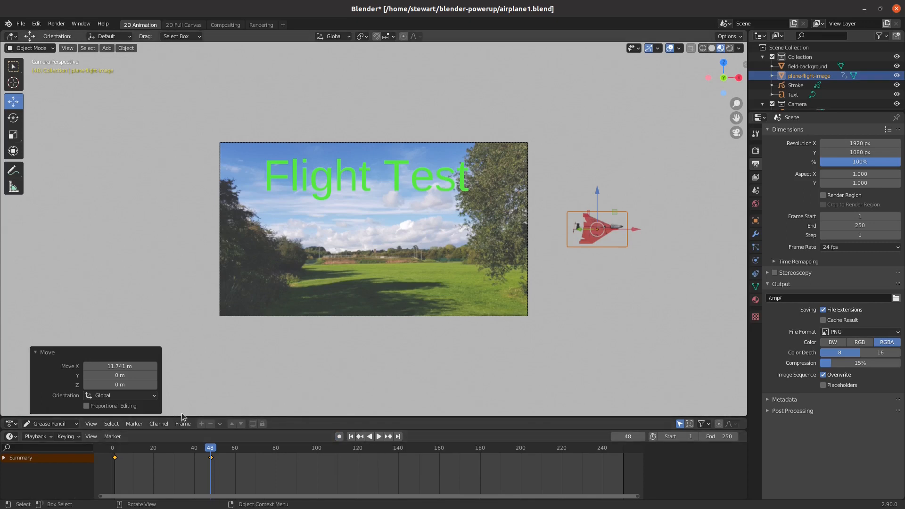
{"action": "left_click_drag", "start_coordinate": [211, 450], "coordinate": [118, 461]}
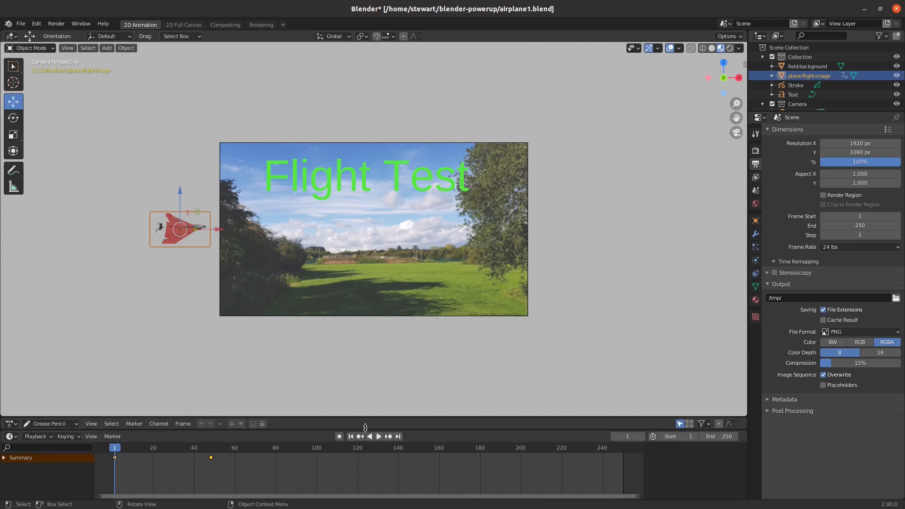
Step: Preview the aeroplane's flight, stop playback, and expand its Object Transforms channels in the timeline
{"action": "left_click", "coordinate": [378, 436]}
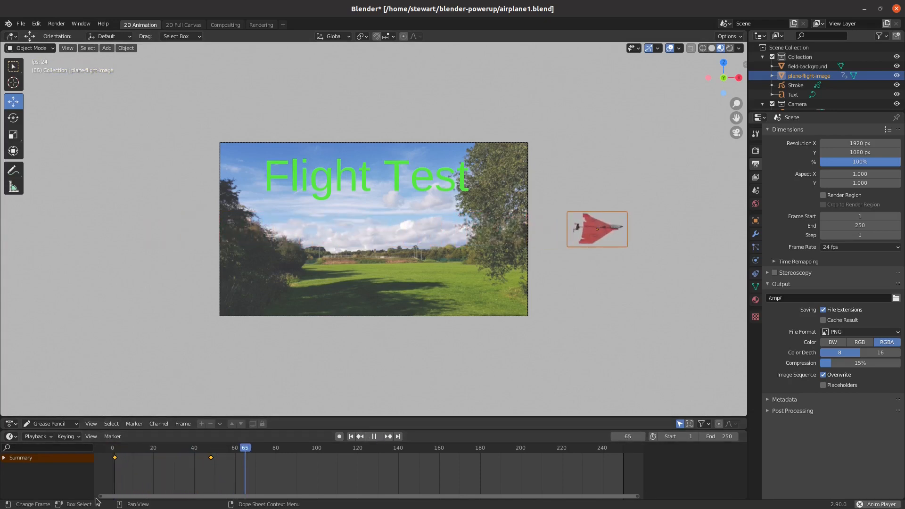
{"action": "left_click", "coordinate": [374, 436]}
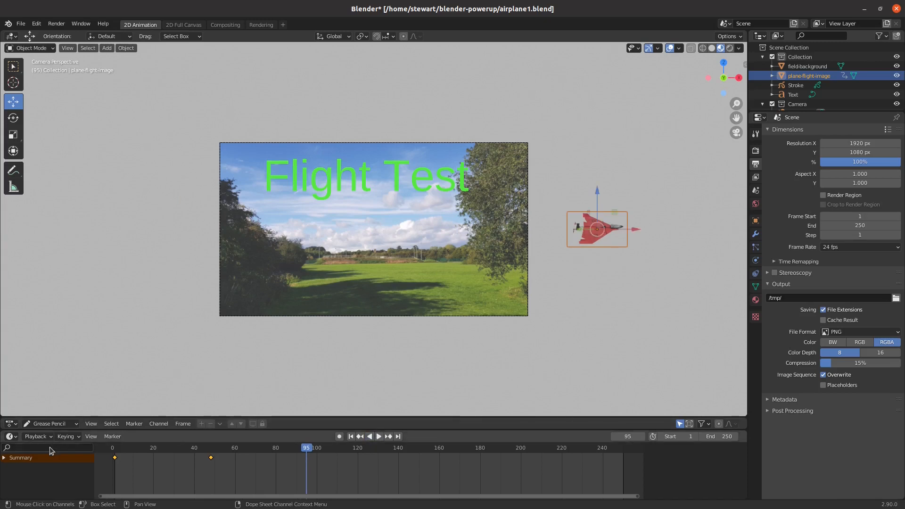
{"action": "left_click", "coordinate": [5, 459]}
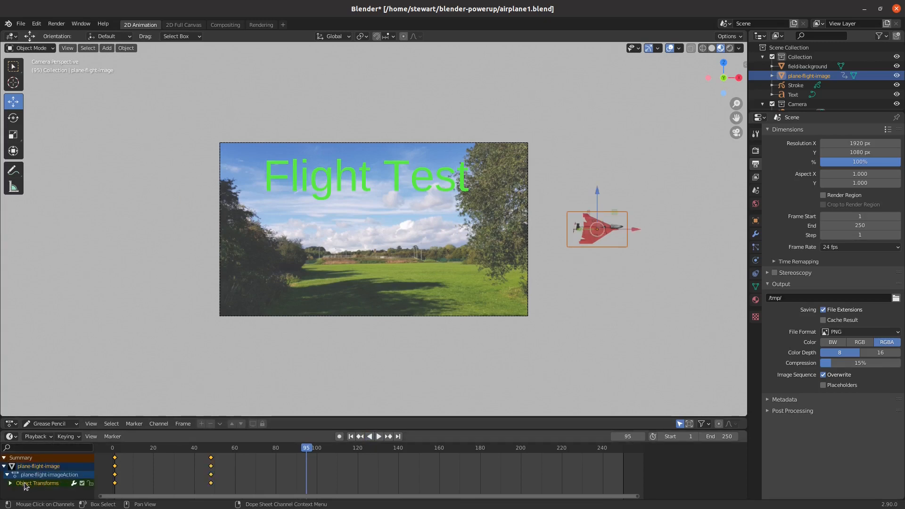
{"action": "left_click", "coordinate": [10, 484]}
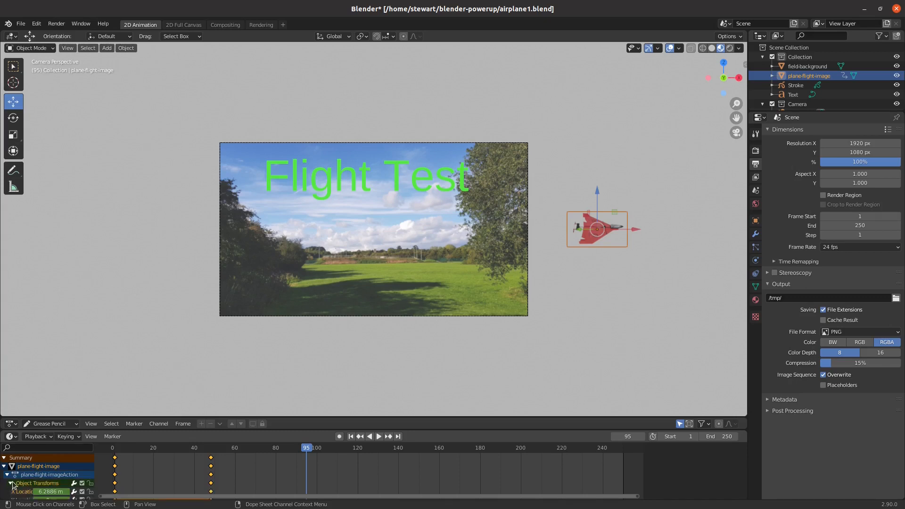
{"action": "scroll", "coordinate": [414, 479], "scroll_direction": "down", "scroll_amount": 2}
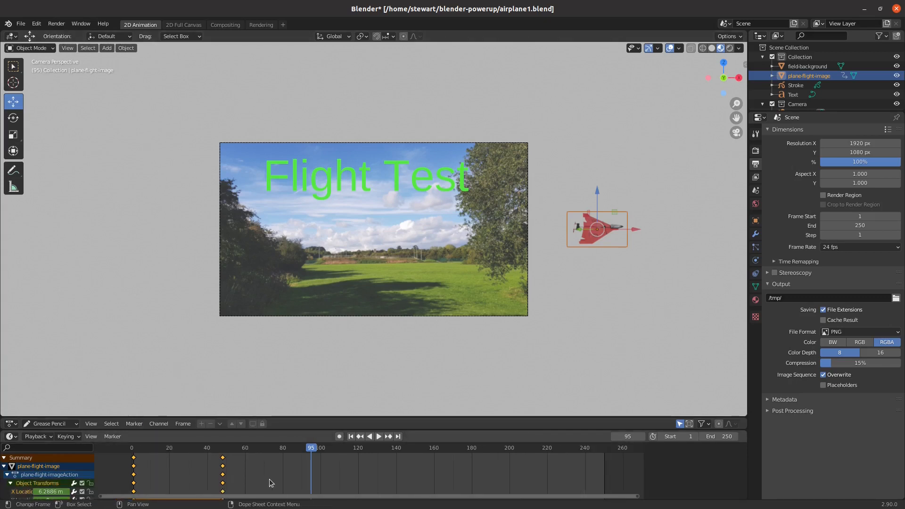
{"action": "mouse_move", "coordinate": [641, 457]}
{"action": "left_mouse_down"}
{"action": "mouse_move", "coordinate": [642, 495]}
{"action": "mouse_move", "coordinate": [643, 468]}
{"action": "left_mouse_up"}
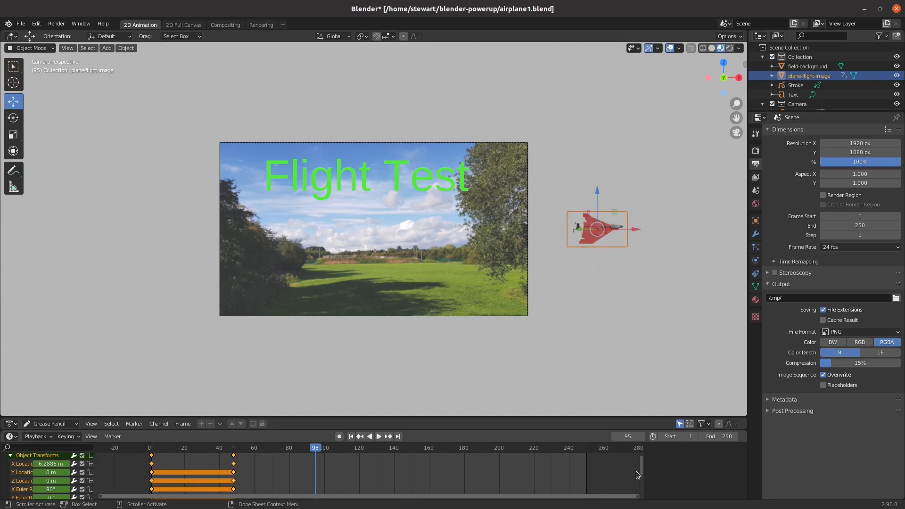
Step: Scrub the timeline back to frame 23, examining how the aeroplane's channel values change between the keyframes
{"action": "left_click_drag", "start_coordinate": [317, 450], "coordinate": [186, 451]}
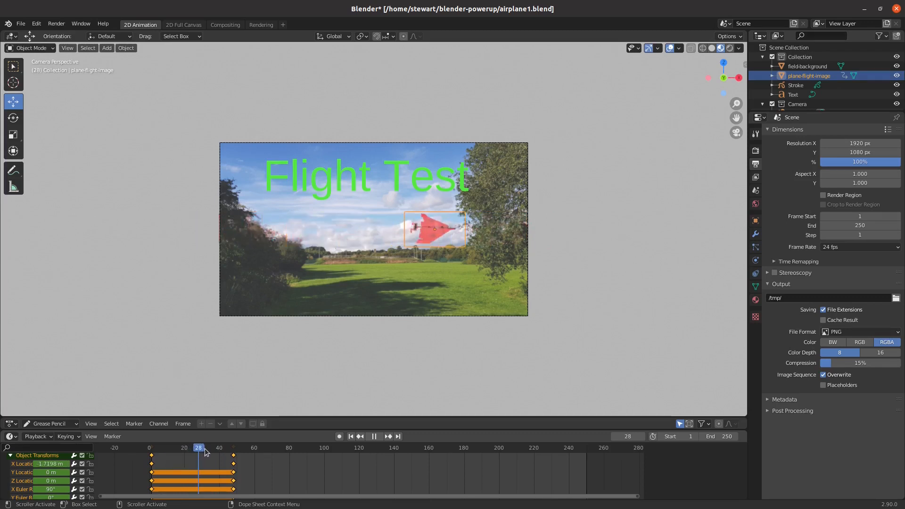
{"action": "key", "text": "Escape"}
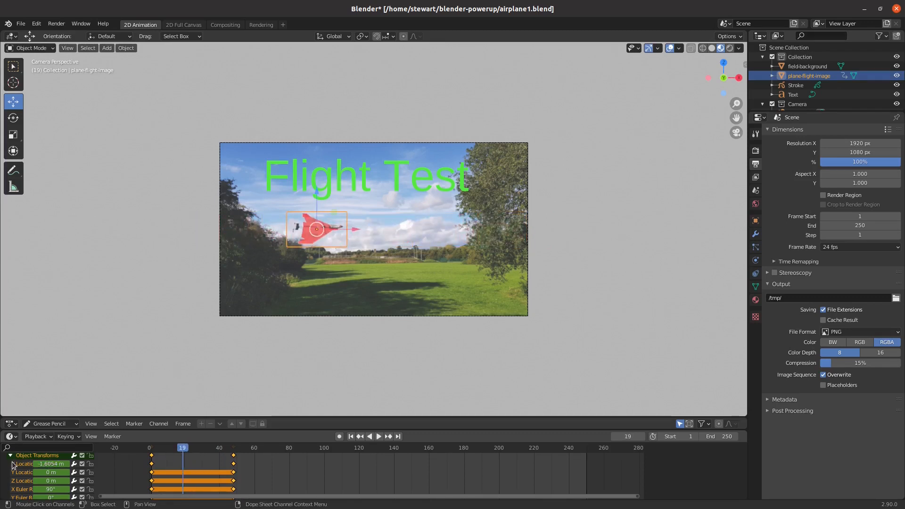
{"action": "mouse_move", "coordinate": [186, 451]}
{"action": "left_mouse_down"}
{"action": "mouse_move", "coordinate": [151, 452]}
{"action": "mouse_move", "coordinate": [240, 455]}
{"action": "mouse_move", "coordinate": [151, 458]}
{"action": "mouse_move", "coordinate": [205, 454]}
{"action": "mouse_move", "coordinate": [189, 454]}
{"action": "left_mouse_up"}
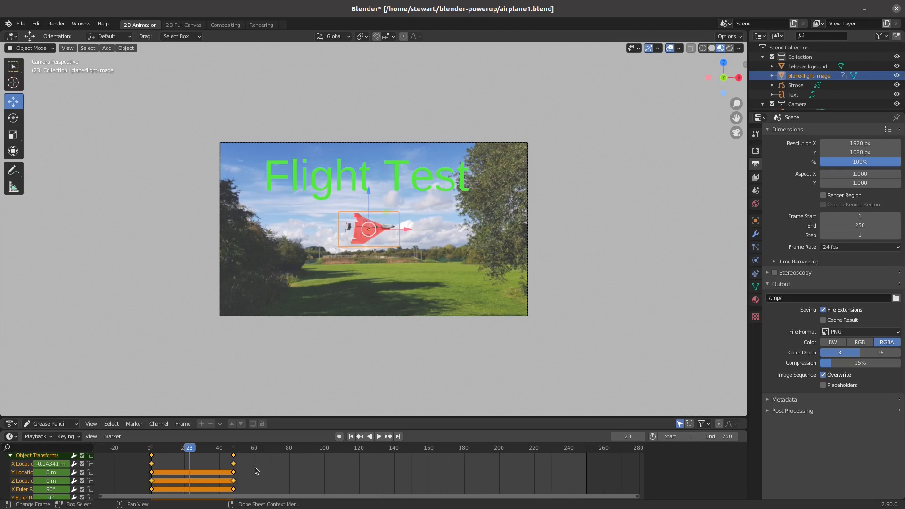
Step: Collapse the aeroplane's Object Transforms channels and delete them together with all their keyframes
{"action": "left_click", "coordinate": [10, 455]}
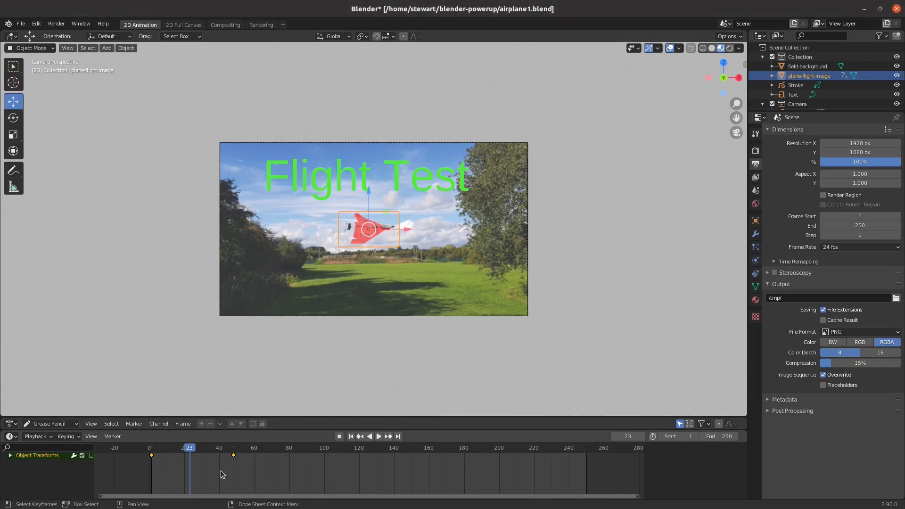
{"action": "right_click", "coordinate": [37, 471]}
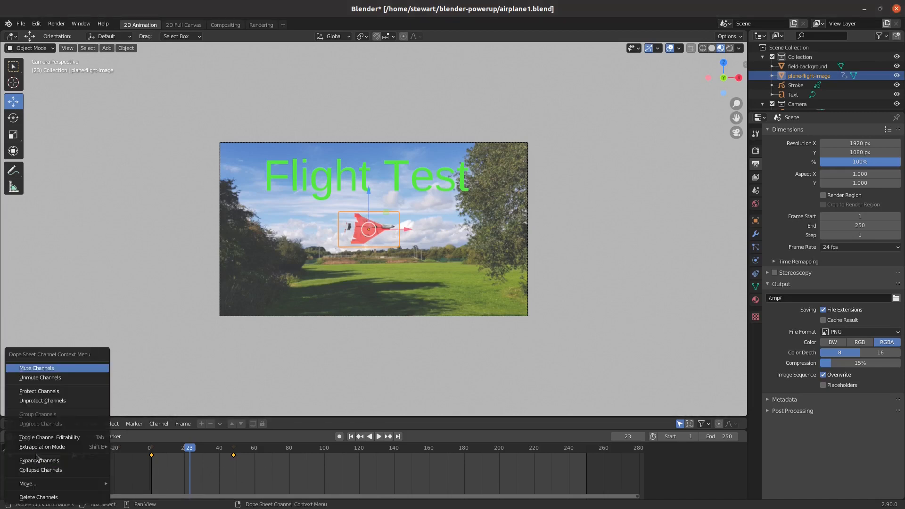
{"action": "left_click", "coordinate": [55, 497]}
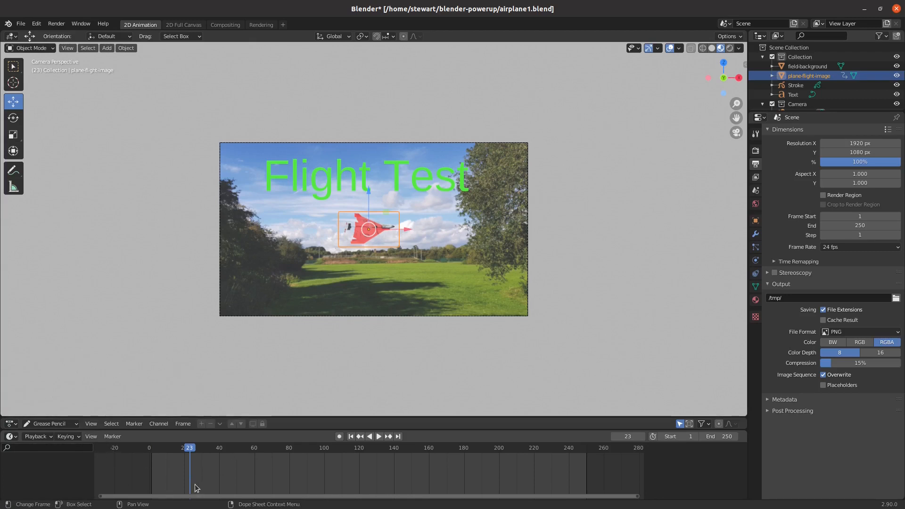
Step: At frame 1, move the aeroplane about -5.78 m along X, outside the camera frame, insert a Location keyframe and expand its channels
{"action": "left_click_drag", "start_coordinate": [189, 449], "coordinate": [151, 448]}
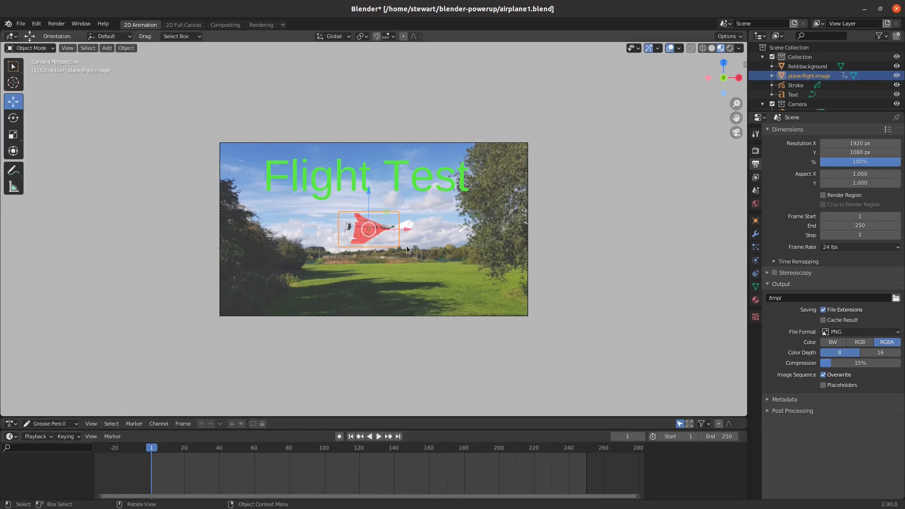
{"action": "left_click_drag", "start_coordinate": [405, 230], "coordinate": [198, 225]}
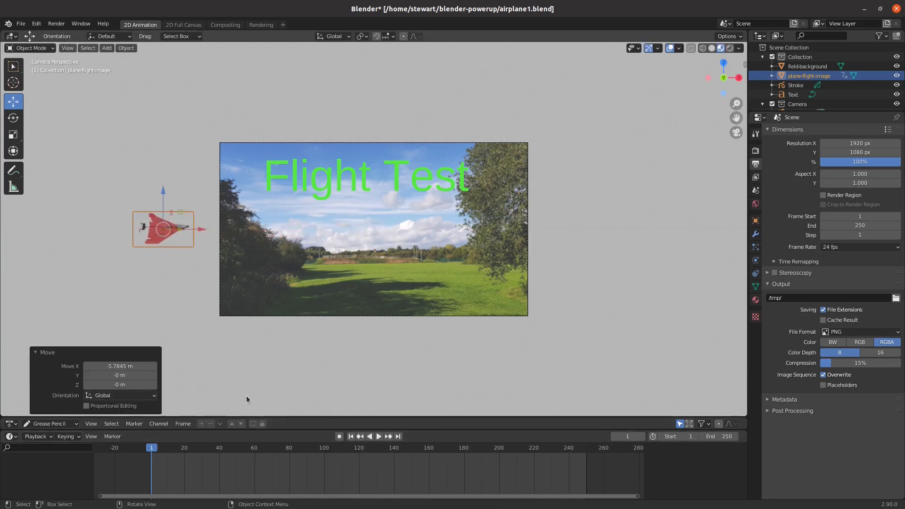
{"action": "right_click", "coordinate": [180, 230]}
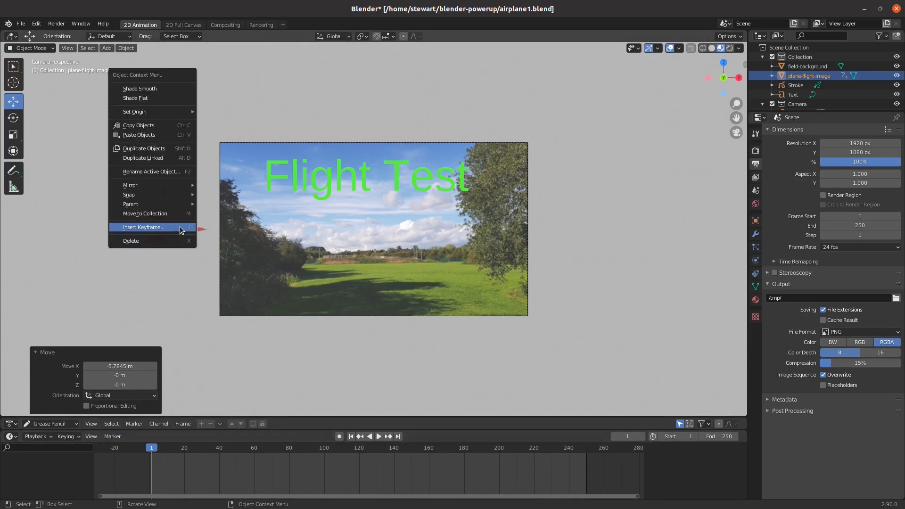
{"action": "left_click", "coordinate": [181, 230]}
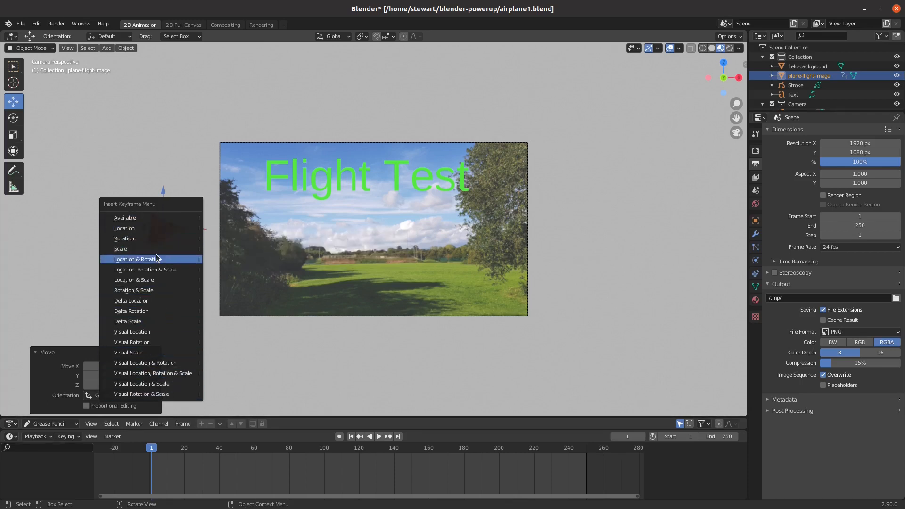
{"action": "left_click", "coordinate": [155, 230]}
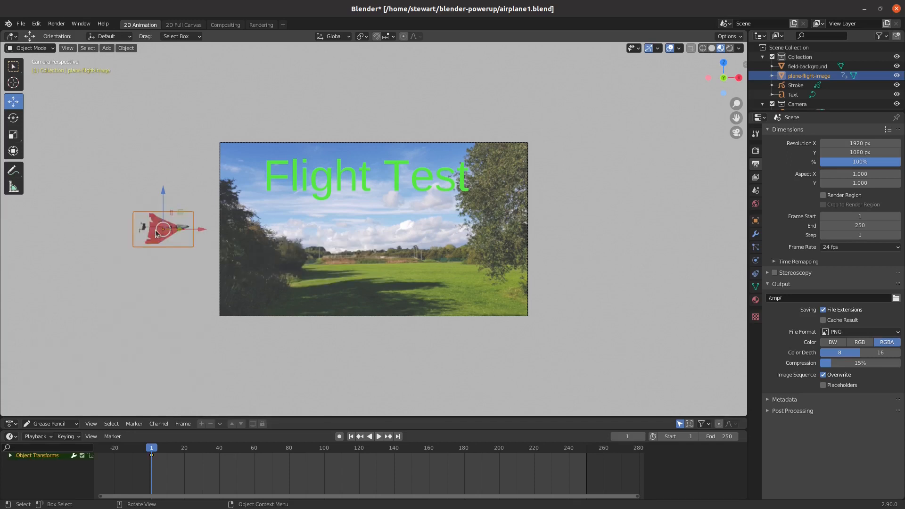
{"action": "left_click", "coordinate": [10, 456]}
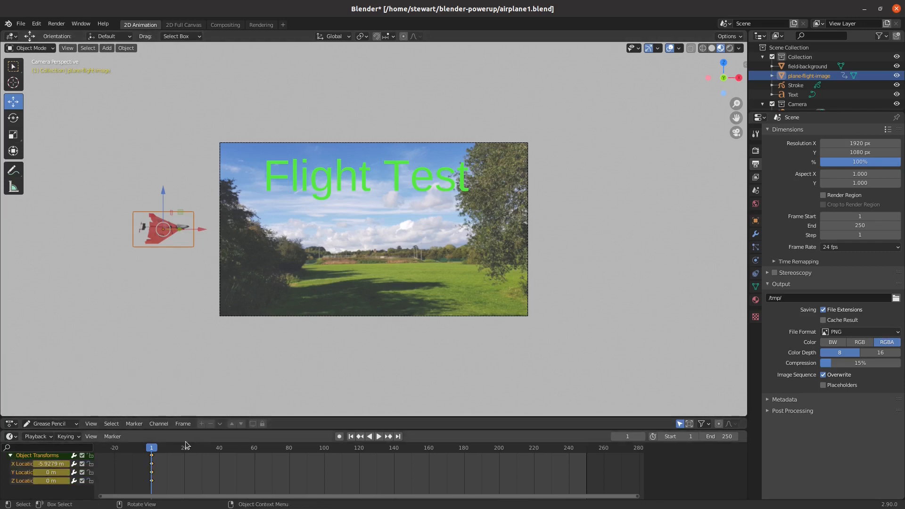
Step: At frame 48, move the aeroplane about 11.72 m along X, past the camera frame's opposite side, and insert a Location keyframe
{"action": "left_click_drag", "start_coordinate": [153, 450], "coordinate": [233, 450]}
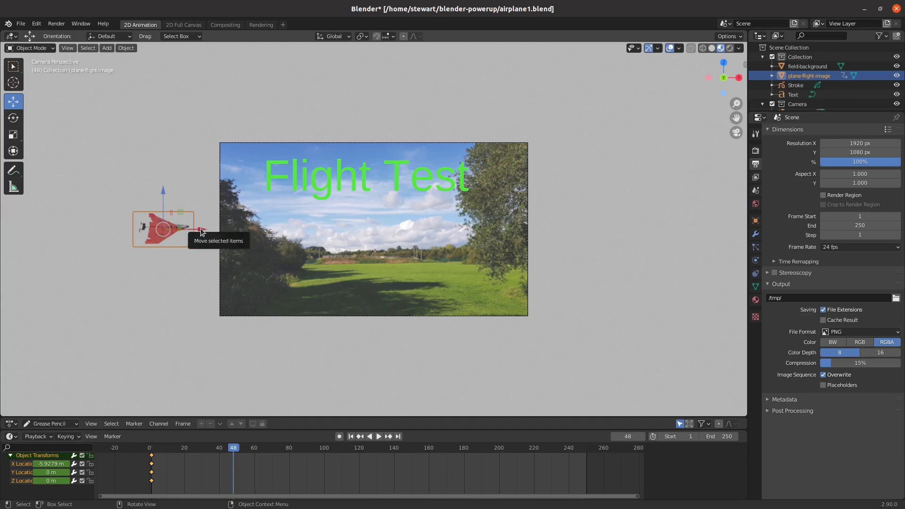
{"action": "left_click_drag", "start_coordinate": [200, 230], "coordinate": [619, 247]}
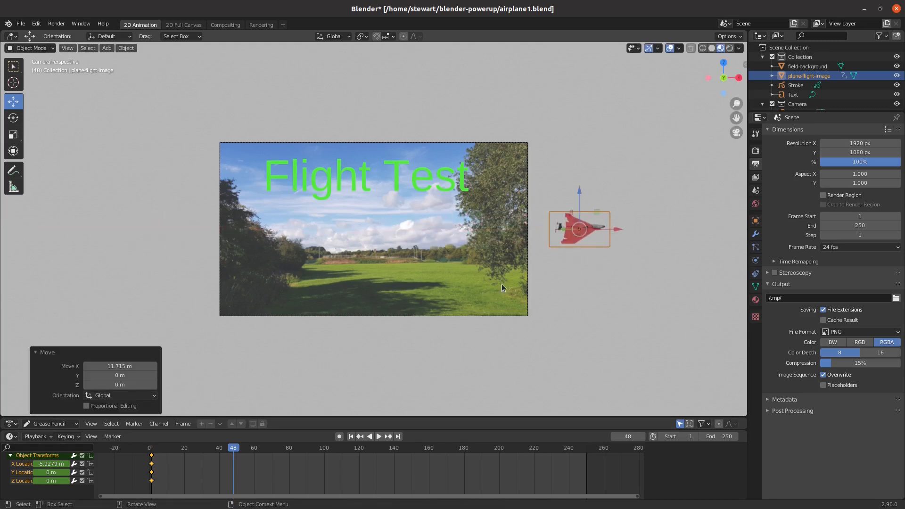
{"action": "right_click", "coordinate": [573, 229]}
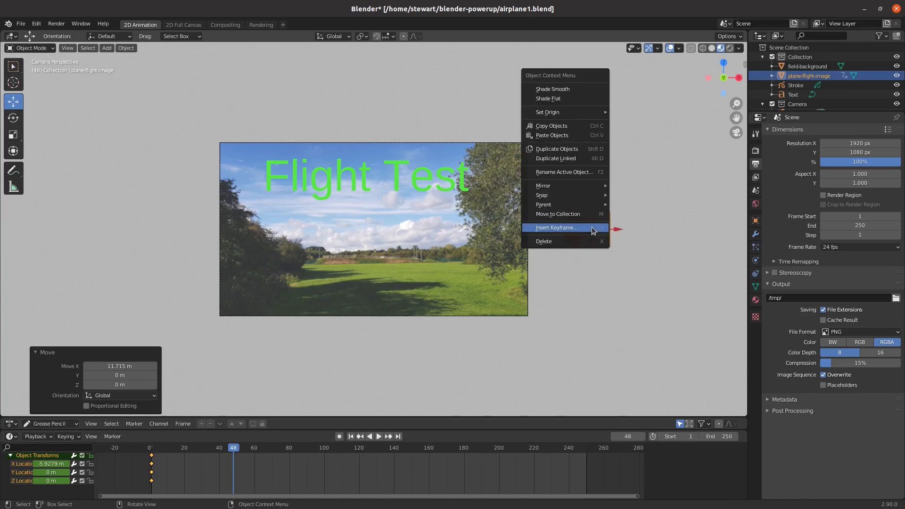
{"action": "left_click", "coordinate": [597, 229]}
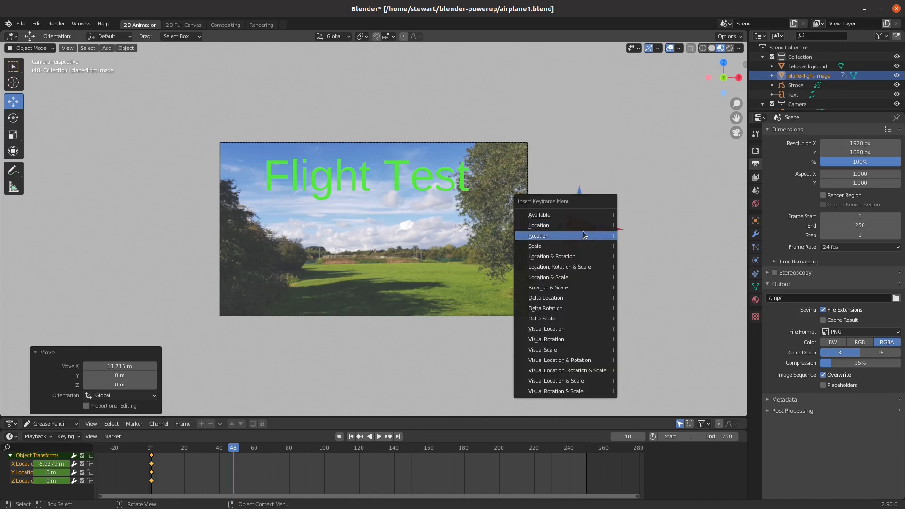
{"action": "left_click", "coordinate": [585, 230]}
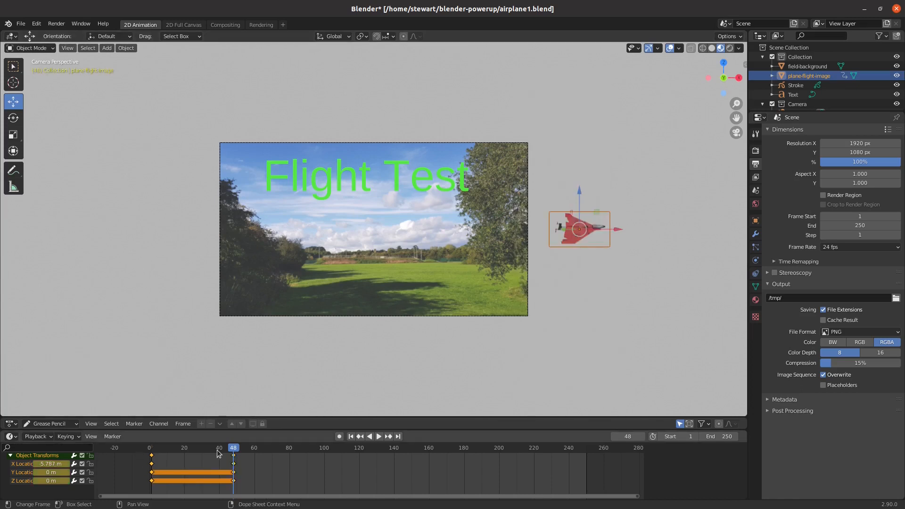
Step: Return to the start of the timeline, play the location-only animation to check the flight, and stop playback
{"action": "key", "text": "space"}
{"action": "left_click_drag", "start_coordinate": [176, 449], "coordinate": [144, 444]}
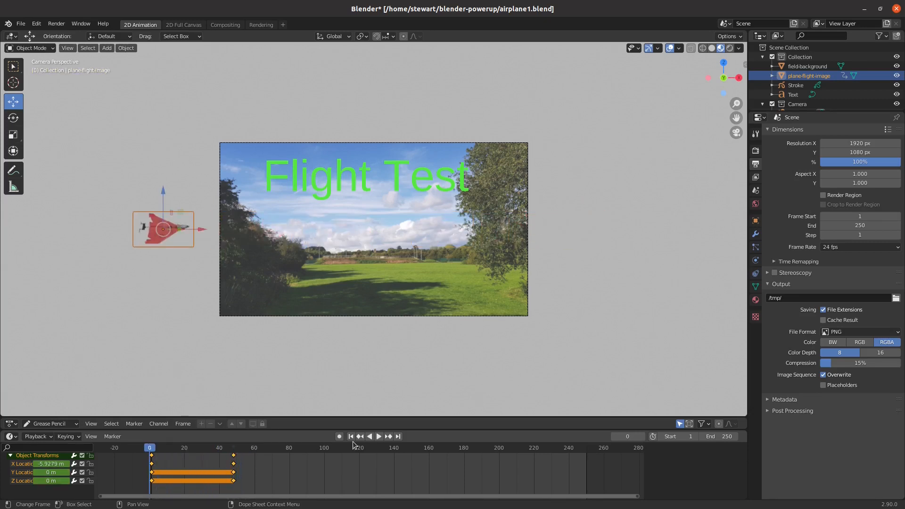
{"action": "left_click", "coordinate": [378, 437]}
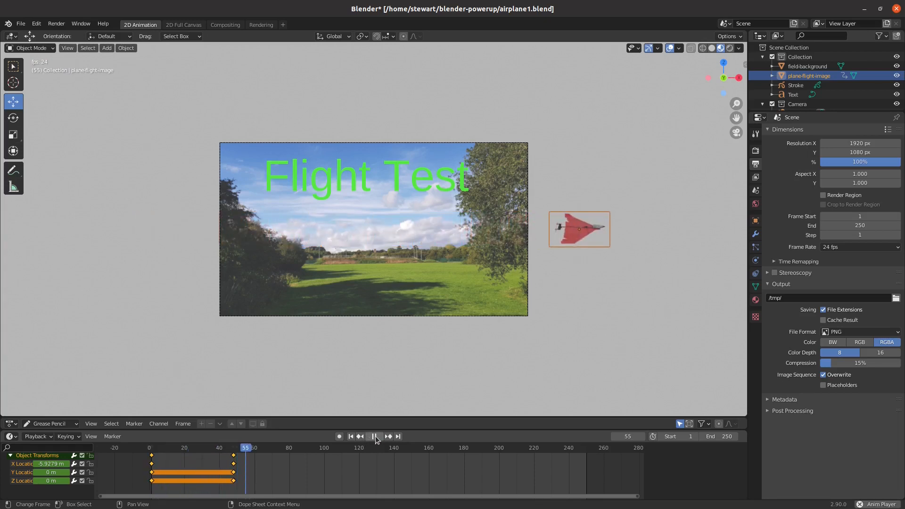
{"action": "left_click", "coordinate": [376, 436]}
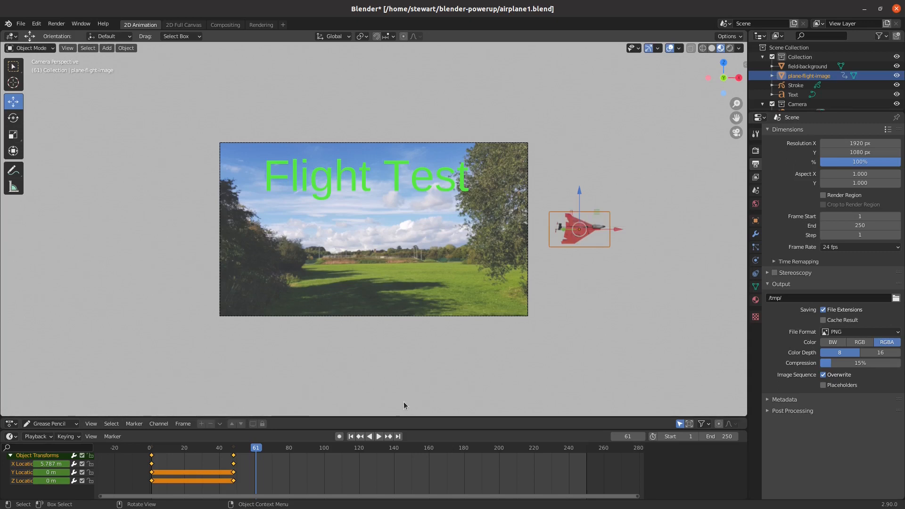
Step: Scrub to frame 14, where the aeroplane enters the camera frame, and insert a Location keyframe there
{"action": "key", "text": "space"}
{"action": "left_click", "coordinate": [162, 451]}
{"action": "mouse_move", "coordinate": [162, 451]}
{"action": "left_mouse_down"}
{"action": "mouse_move", "coordinate": [222, 452]}
{"action": "mouse_move", "coordinate": [171, 451]}
{"action": "left_mouse_up"}
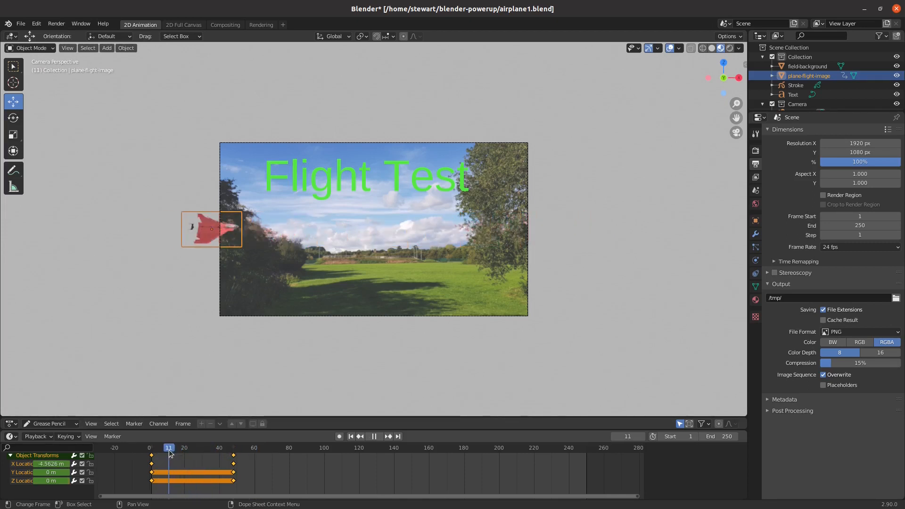
{"action": "left_click_drag", "start_coordinate": [169, 450], "coordinate": [174, 453]}
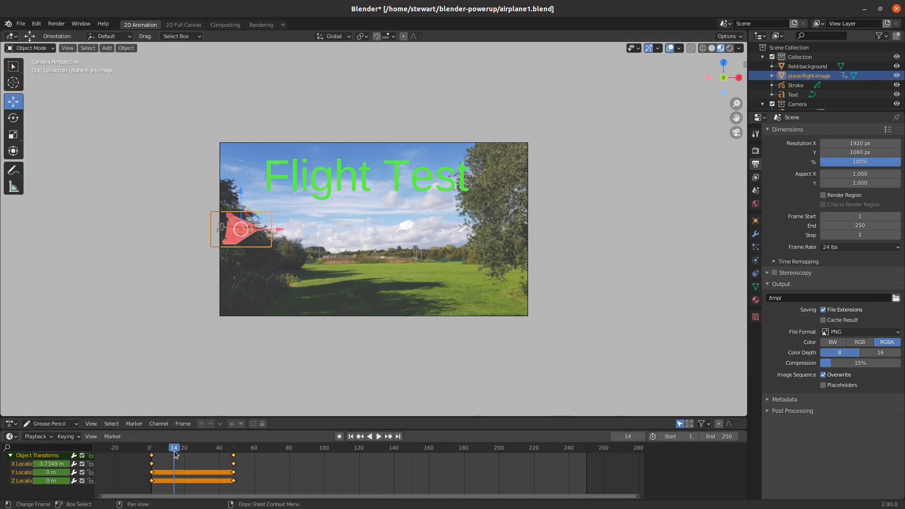
{"action": "right_click", "coordinate": [254, 233]}
{"action": "key", "text": "Escape"}
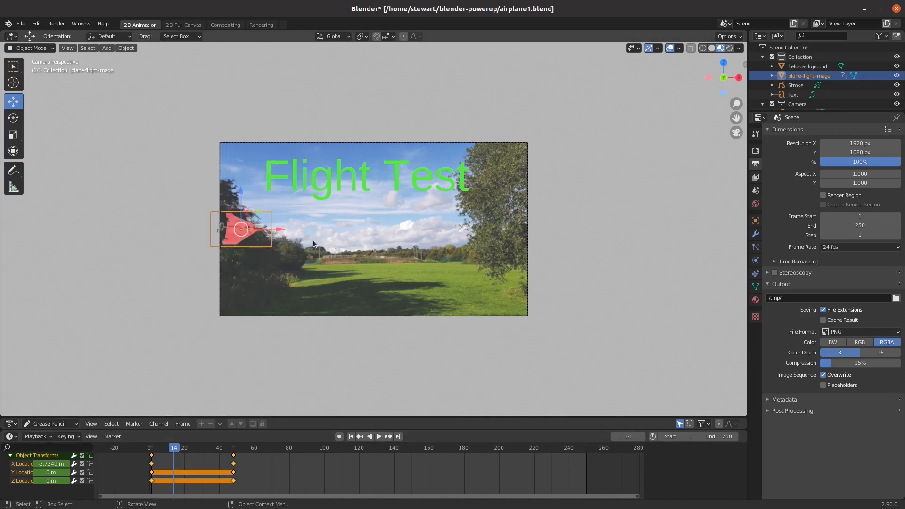
{"action": "right_click", "coordinate": [252, 235]}
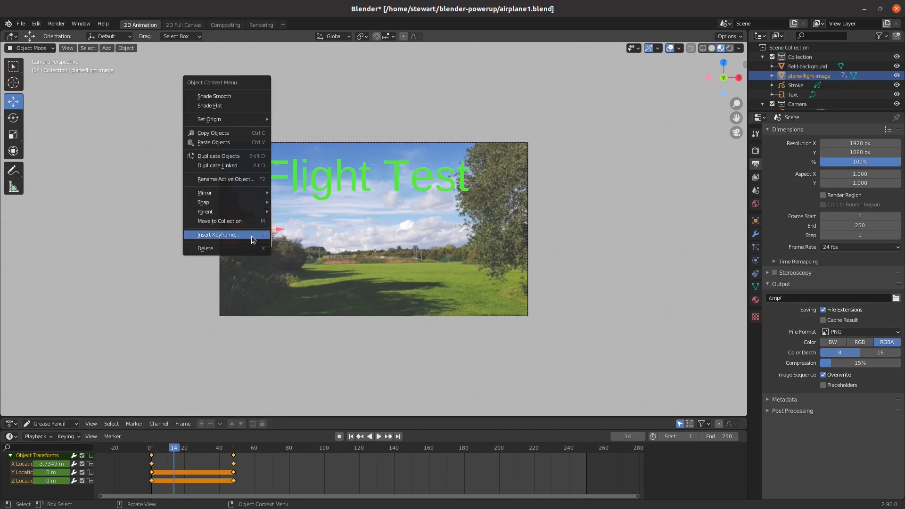
{"action": "left_click", "coordinate": [251, 235]}
{"action": "left_click", "coordinate": [237, 240]}
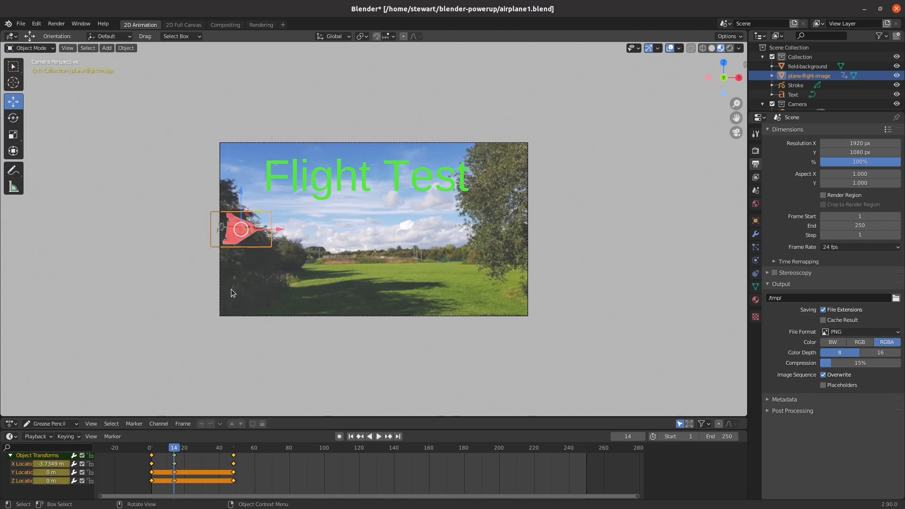
Step: Select the keyframes at frames 14 and 48 and move them forward to about frames 32 and 66
{"action": "mouse_move", "coordinate": [174, 449]}
{"action": "left_mouse_down"}
{"action": "mouse_move", "coordinate": [151, 448]}
{"action": "mouse_move", "coordinate": [221, 450]}
{"action": "mouse_move", "coordinate": [174, 454]}
{"action": "left_mouse_up"}
{"action": "left_click", "coordinate": [241, 489]}
{"action": "left_click_drag", "start_coordinate": [248, 490], "coordinate": [173, 454]}
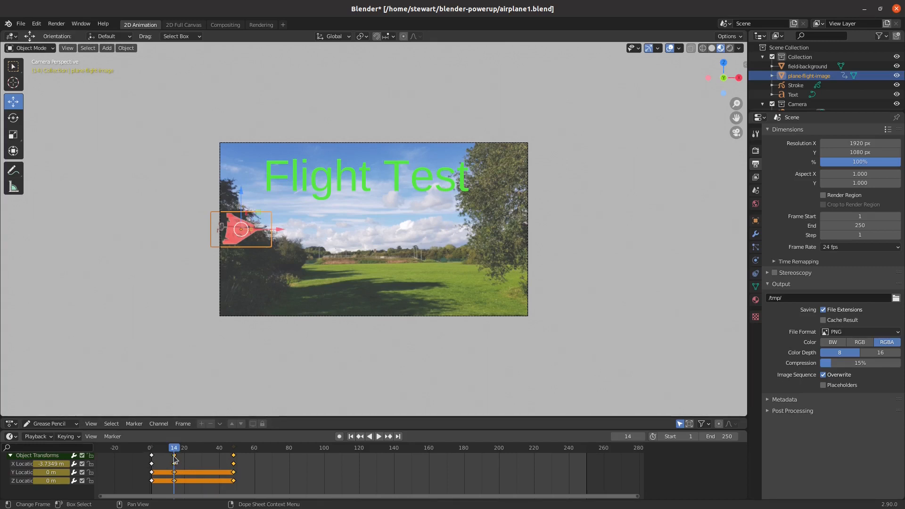
{"action": "left_click_drag", "start_coordinate": [174, 460], "coordinate": [209, 457]}
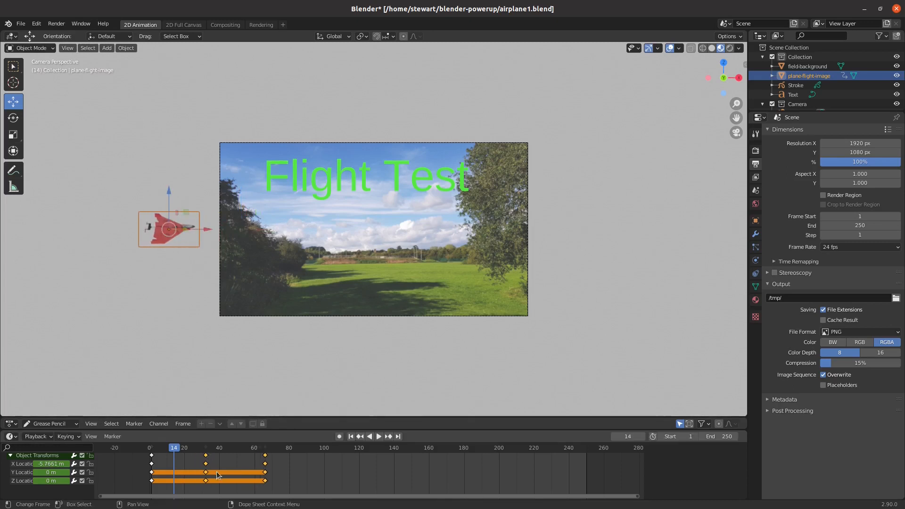
Step: Deselect the keyframes, go to frame 55, where the aeroplane starts leaving the camera frame, and insert a Location keyframe
{"action": "left_click", "coordinate": [248, 474]}
{"action": "left_click", "coordinate": [245, 450]}
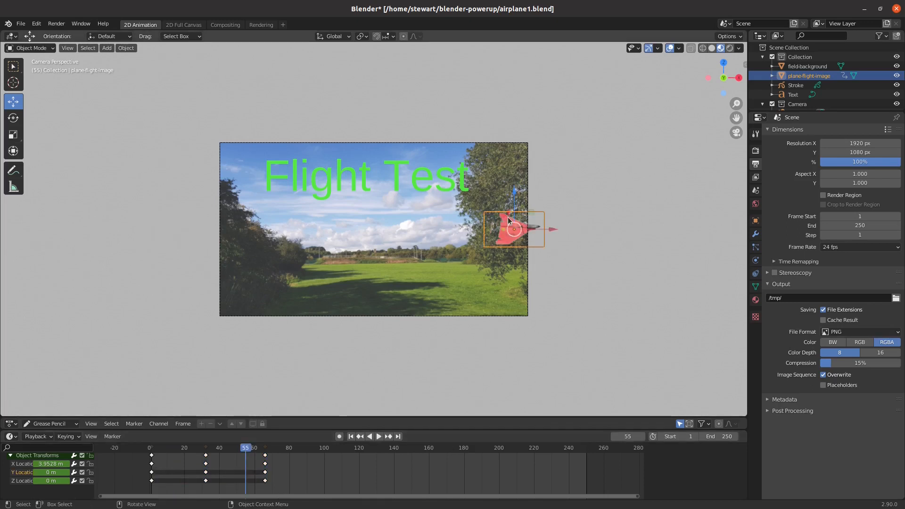
{"action": "right_click", "coordinate": [526, 228]}
{"action": "left_click", "coordinate": [525, 225]}
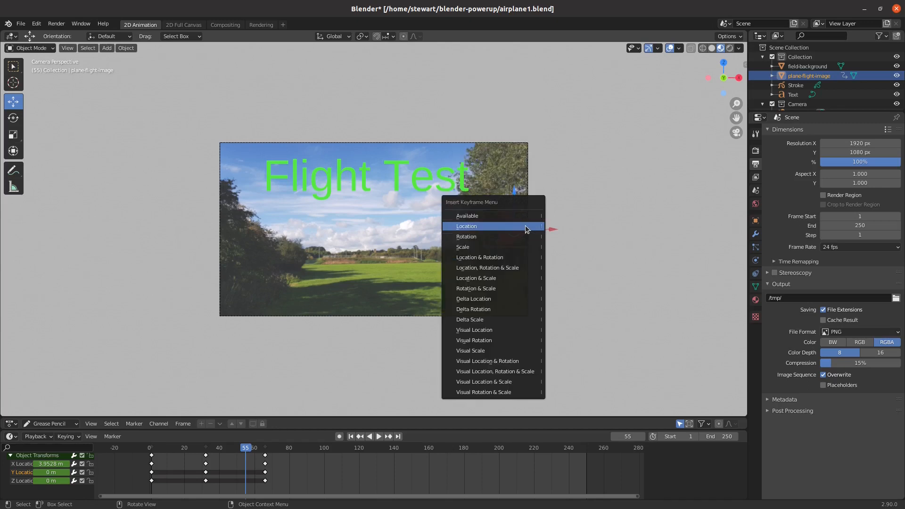
{"action": "left_click", "coordinate": [517, 226]}
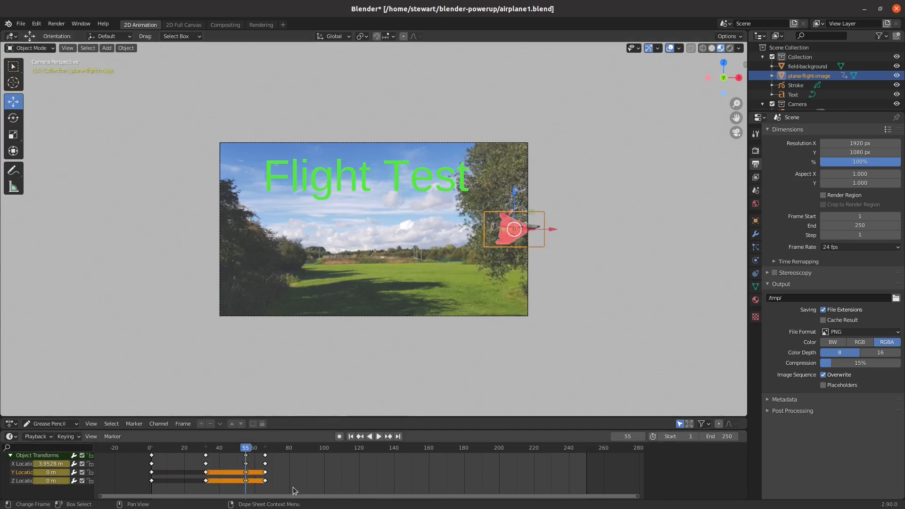
Step: Select the aeroplane's last keyframe, at frame 66, and move it forward to about frame 90
{"action": "left_click", "coordinate": [266, 458]}
{"action": "key", "text": "g"}
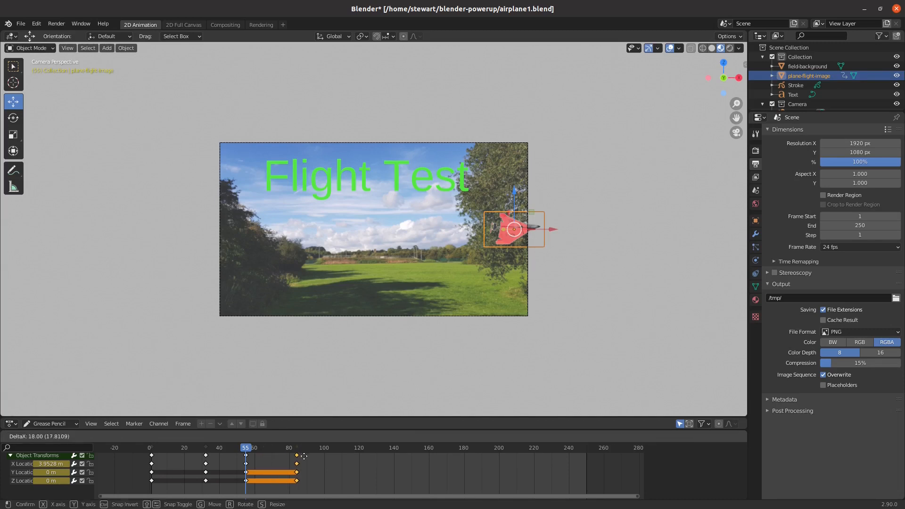
{"action": "left_click", "coordinate": [304, 464]}
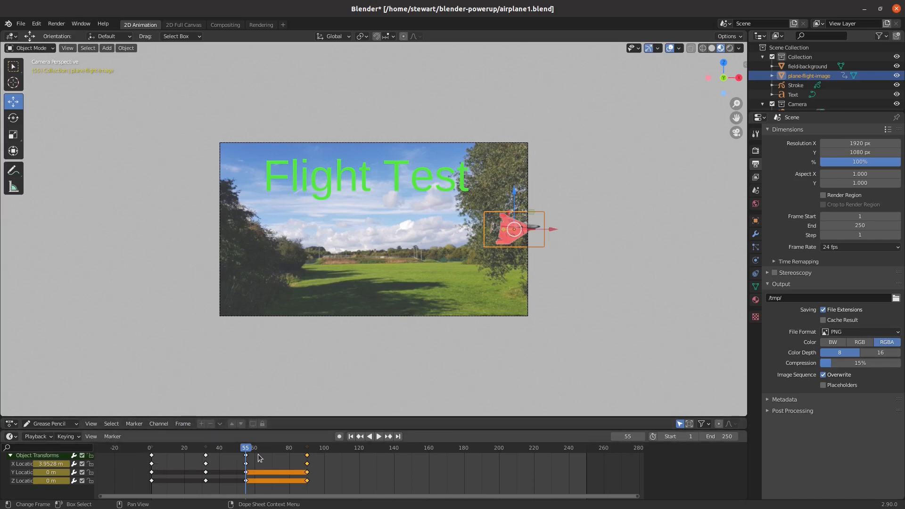
Step: Scrub through the retimed flight, return to frame 1, and play the animation
{"action": "left_click_drag", "start_coordinate": [248, 448], "coordinate": [267, 451]}
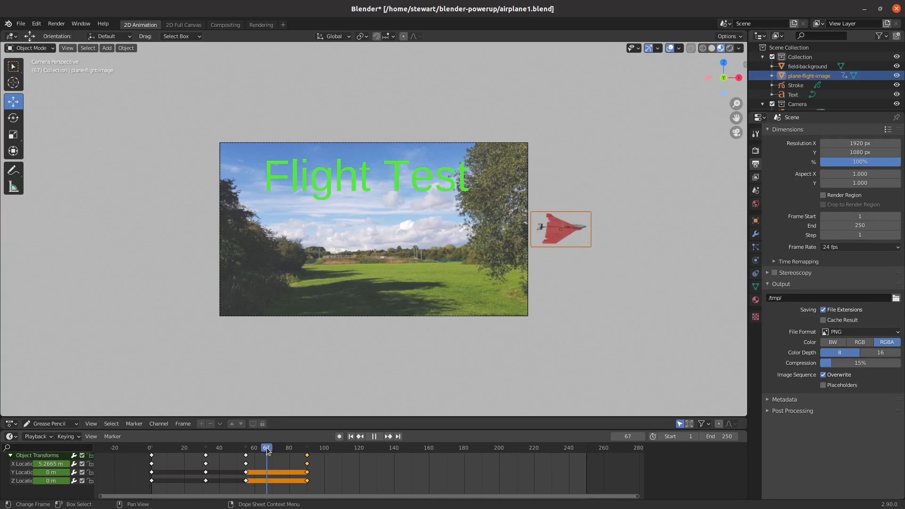
{"action": "left_click_drag", "start_coordinate": [267, 451], "coordinate": [153, 451]}
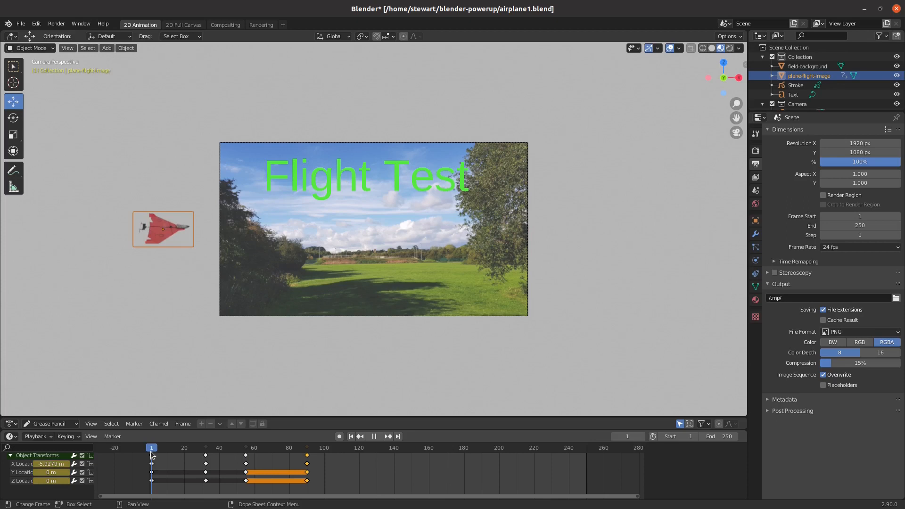
{"action": "left_click", "coordinate": [379, 437]}
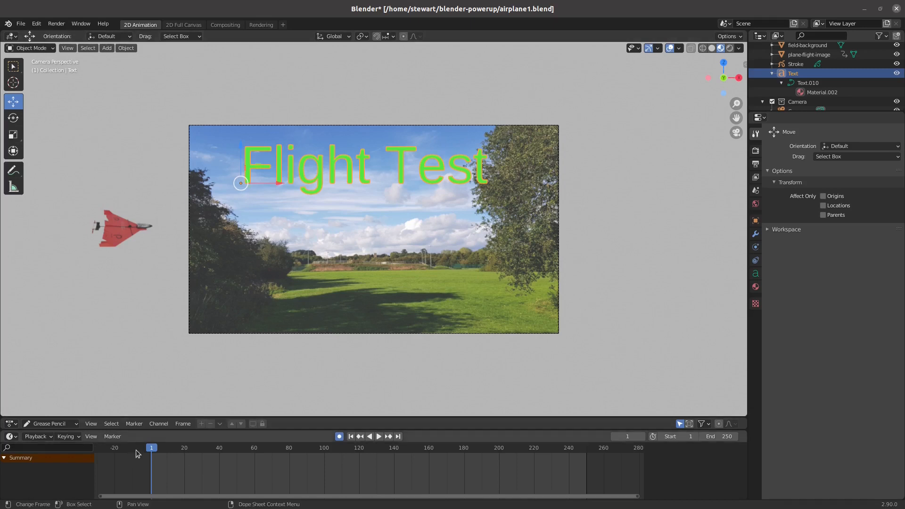
Step: Move the playhead to frame 24 and select the "Flight Test" text object
{"action": "key", "text": "space"}
{"action": "left_click_drag", "start_coordinate": [188, 449], "coordinate": [192, 449]}
{"action": "key", "text": "space"}
{"action": "left_click", "coordinate": [280, 171]}
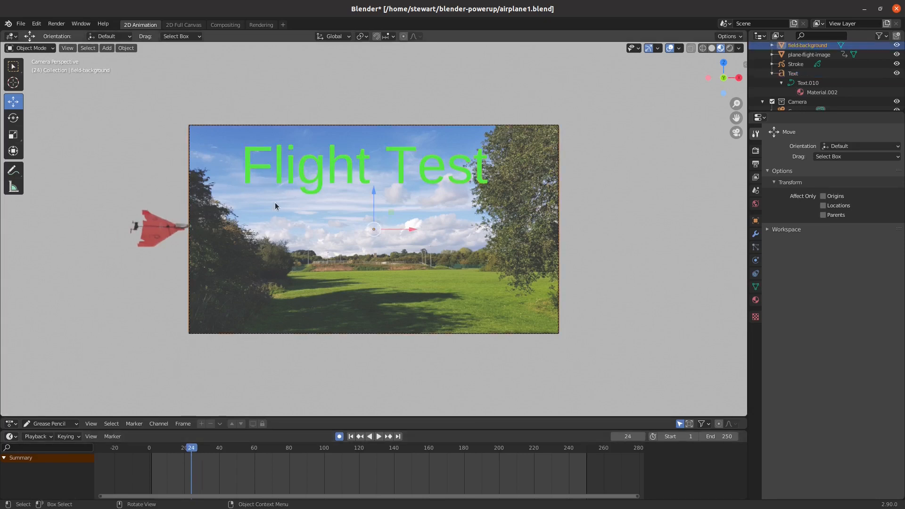
{"action": "left_click", "coordinate": [277, 177]}
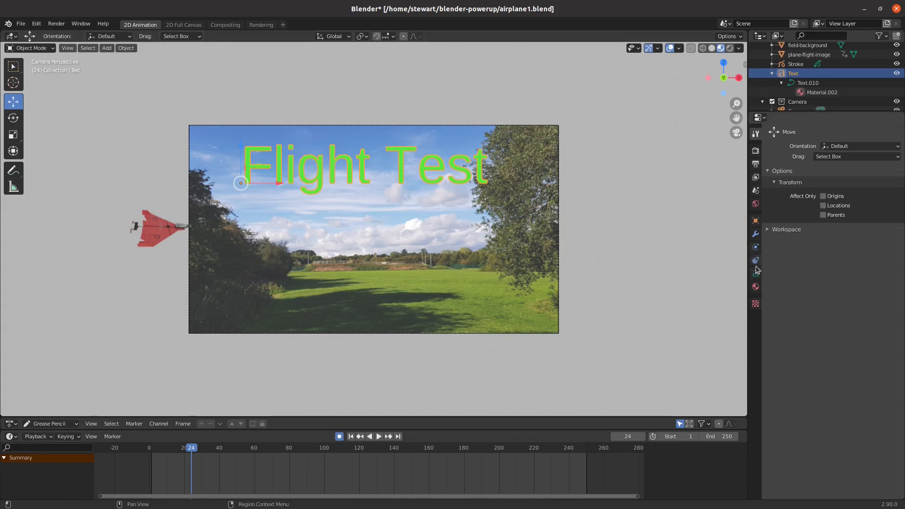
Step: Set the blend mode of the title text's material to Alpha Blend
{"action": "left_click", "coordinate": [757, 288]}
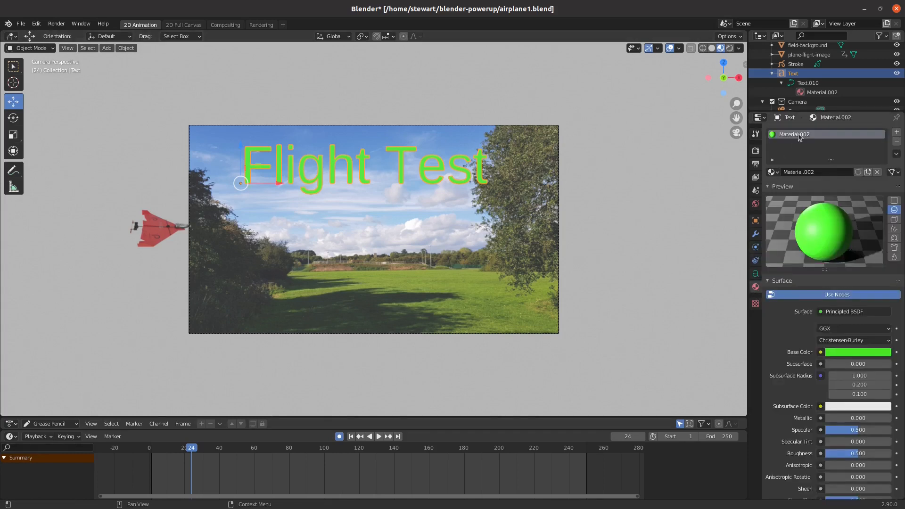
{"action": "scroll", "coordinate": [869, 375], "scroll_direction": "down", "scroll_amount": 1}
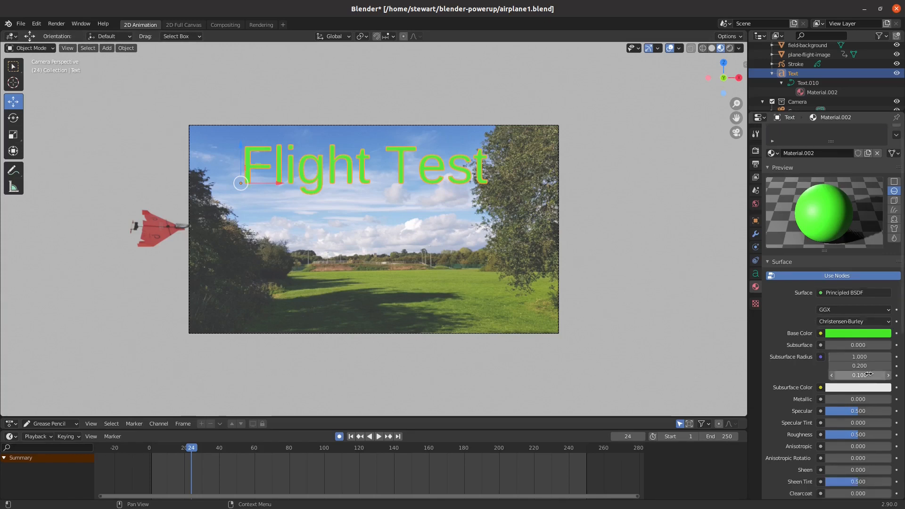
{"action": "scroll", "coordinate": [869, 375], "scroll_direction": "down", "scroll_amount": 15}
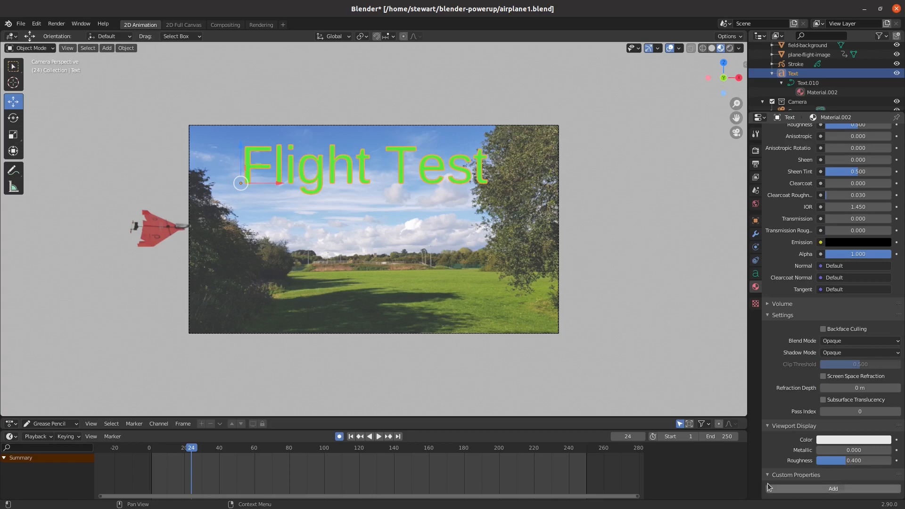
{"action": "scroll", "coordinate": [774, 479], "scroll_direction": "up", "scroll_amount": 1}
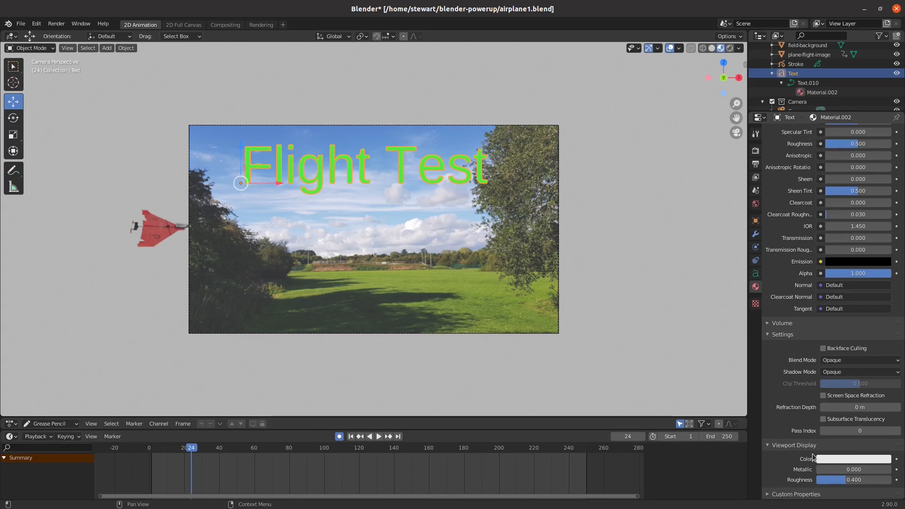
{"action": "scroll", "coordinate": [813, 457], "scroll_direction": "up", "scroll_amount": 1}
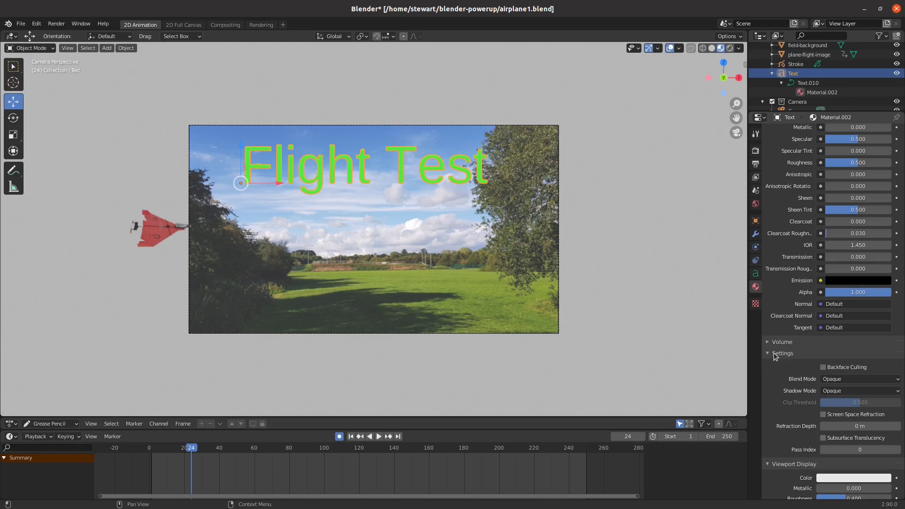
{"action": "left_click", "coordinate": [833, 381]}
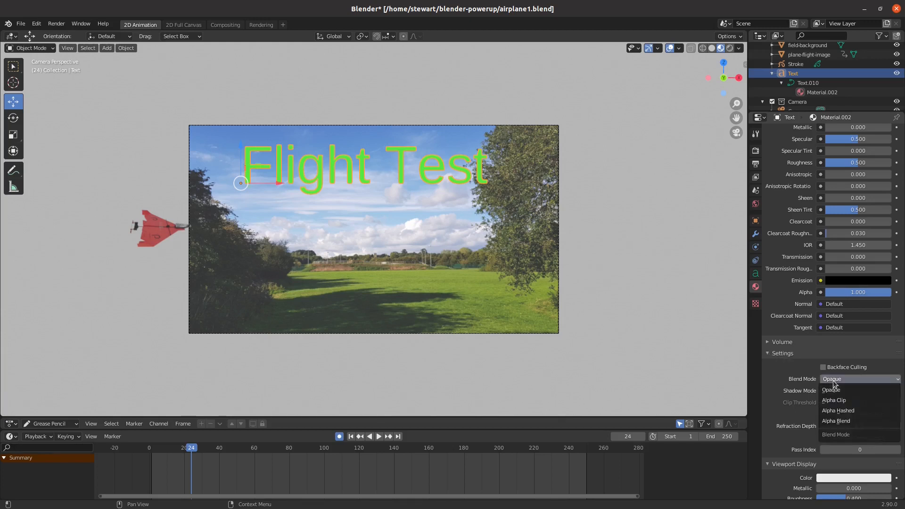
{"action": "left_click", "coordinate": [851, 421]}
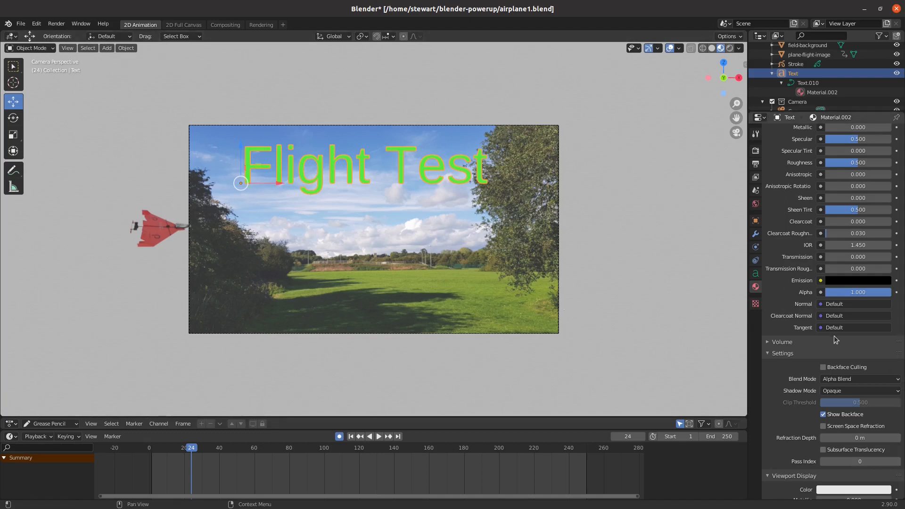
Step: Insert a keyframe on the title material's Alpha value at frame 24, keeping it fully opaque at 1.000
{"action": "right_click", "coordinate": [878, 293]}
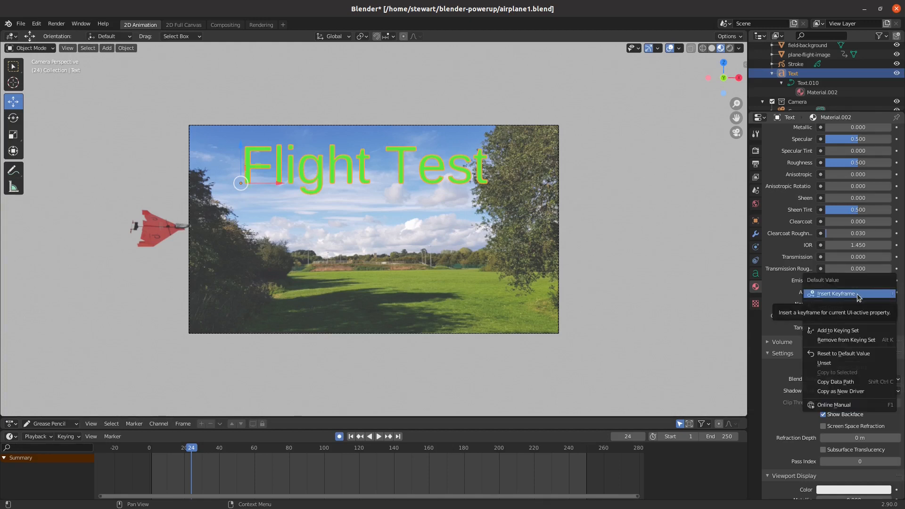
{"action": "left_click", "coordinate": [901, 305]}
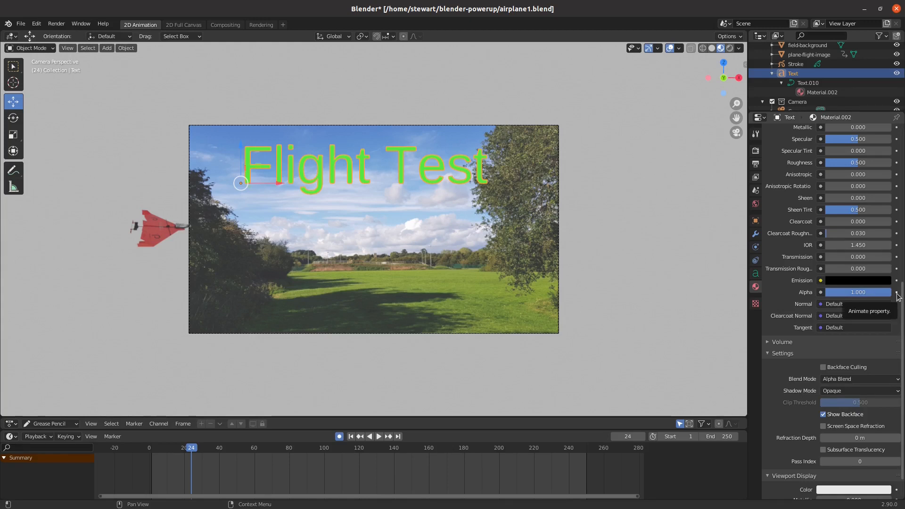
{"action": "right_click", "coordinate": [866, 293]}
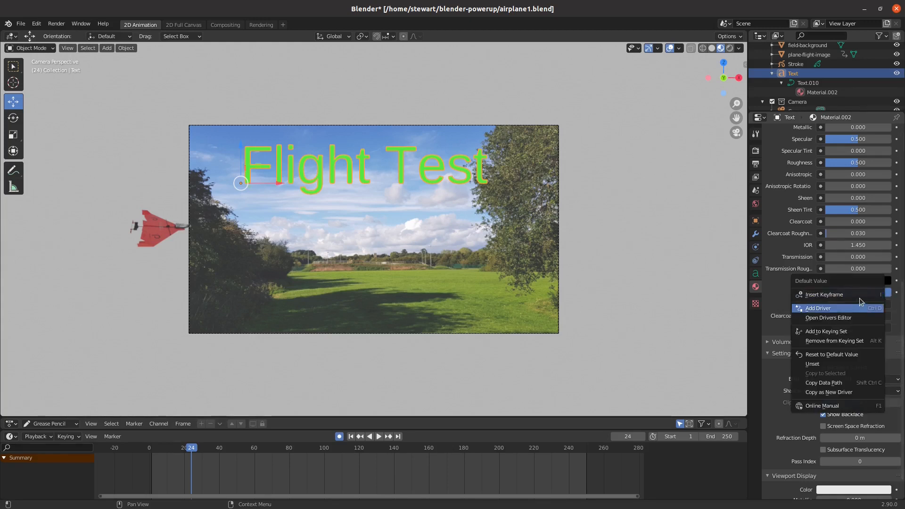
{"action": "left_click", "coordinate": [859, 296]}
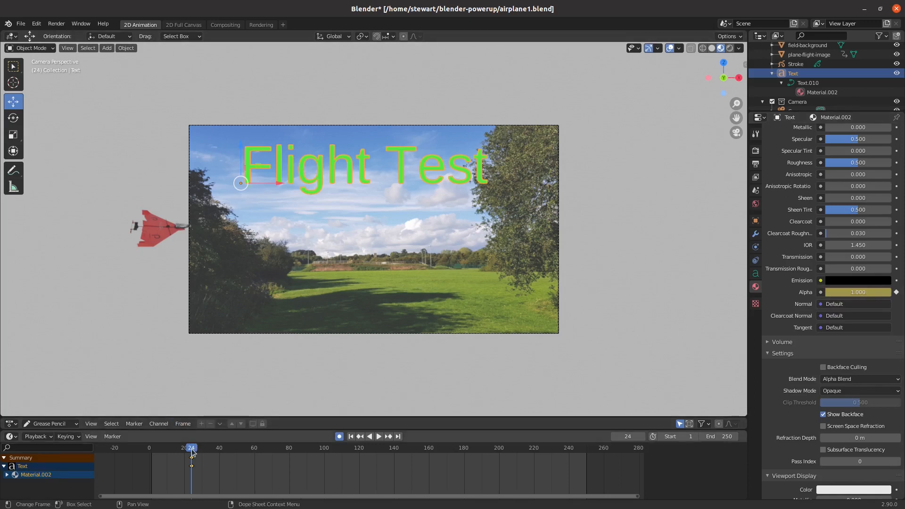
Step: At frame 1, set the title material's Alpha to 0 and keyframe it, and play the animation to check the fade-in
{"action": "left_click_drag", "start_coordinate": [193, 450], "coordinate": [152, 450]}
{"action": "key", "text": "space"}
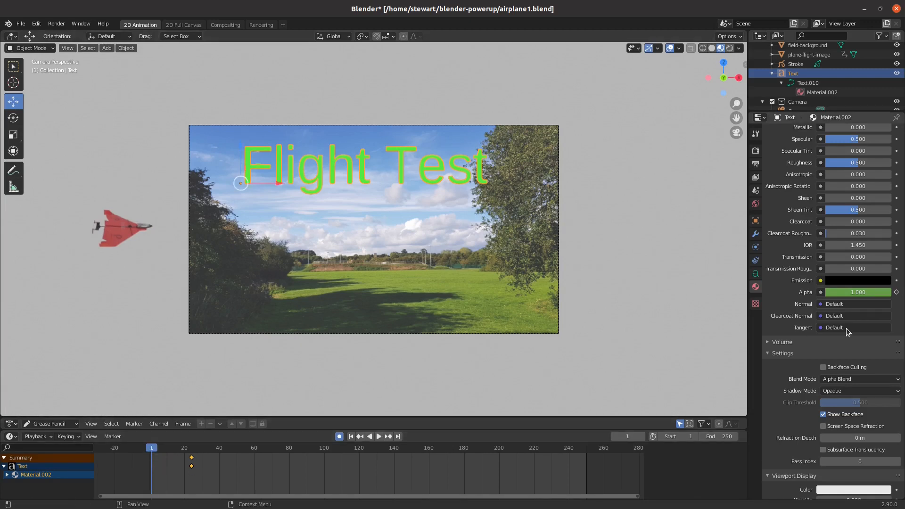
{"action": "left_click_drag", "start_coordinate": [882, 297], "coordinate": [830, 296]}
{"action": "key", "text": "i"}
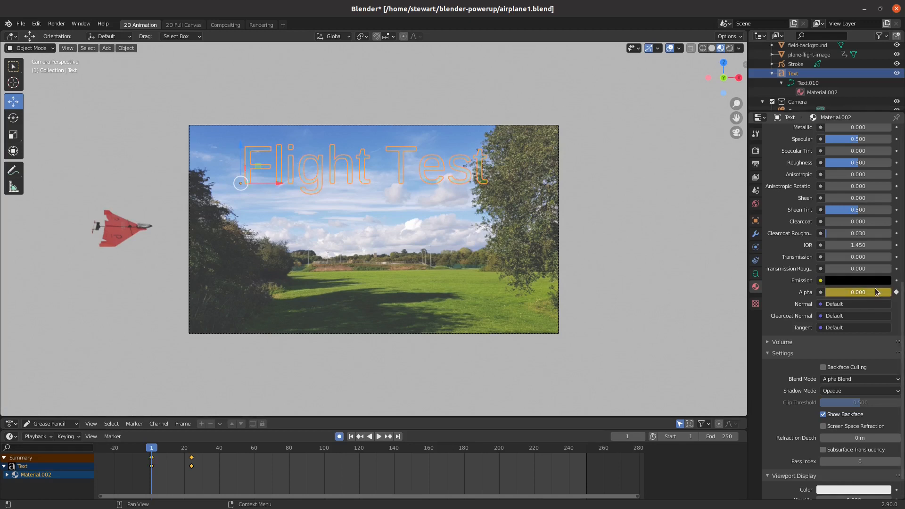
{"action": "left_click", "coordinate": [897, 292]}
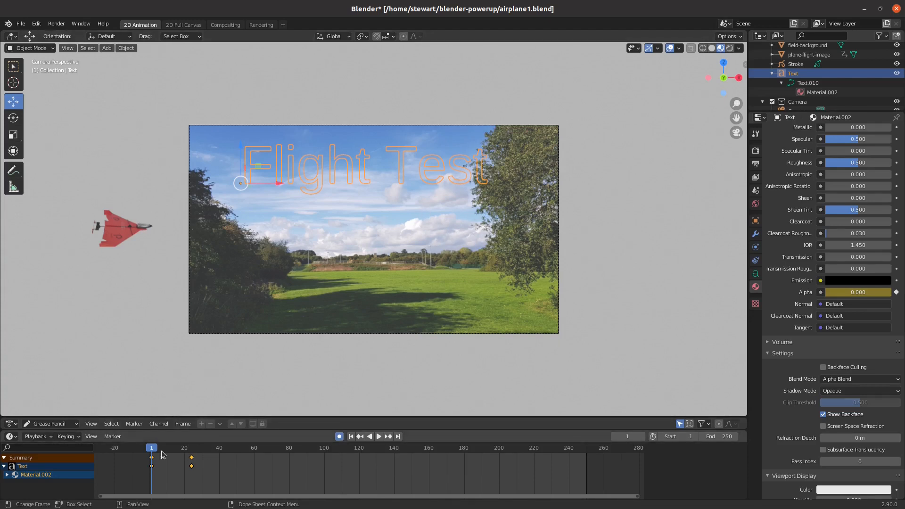
{"action": "left_click", "coordinate": [379, 437]}
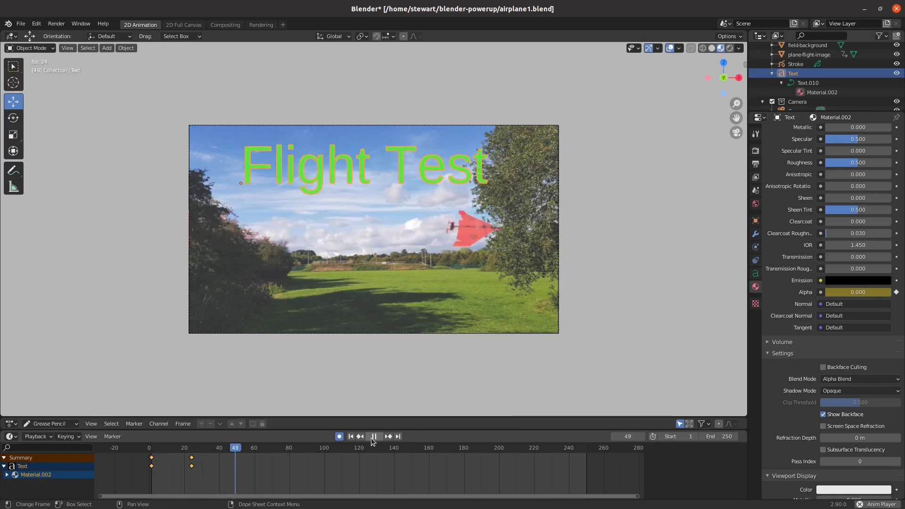
{"action": "left_click", "coordinate": [374, 436]}
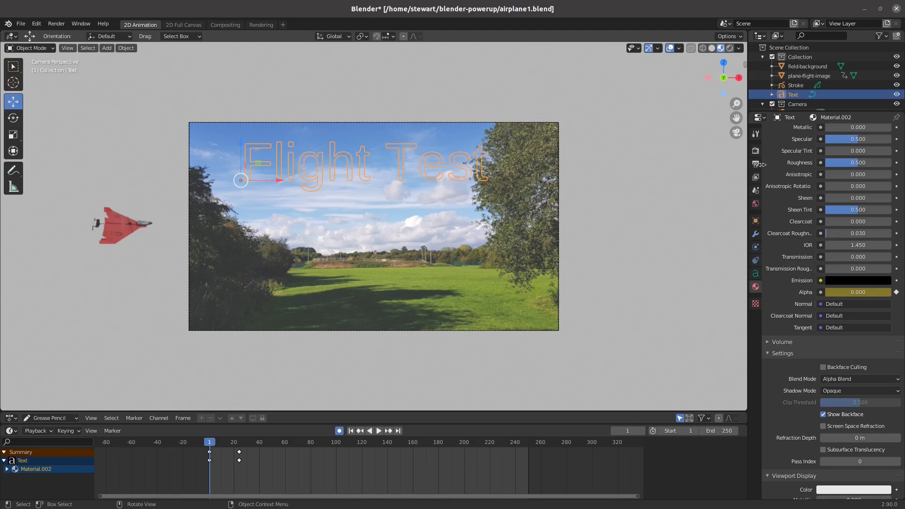
Step: Select the aeroplane, Stroke and Text objects together and enlarge the timeline area to show all their keyframe channels
{"action": "left_click_drag", "start_coordinate": [885, 77], "coordinate": [777, 98]}
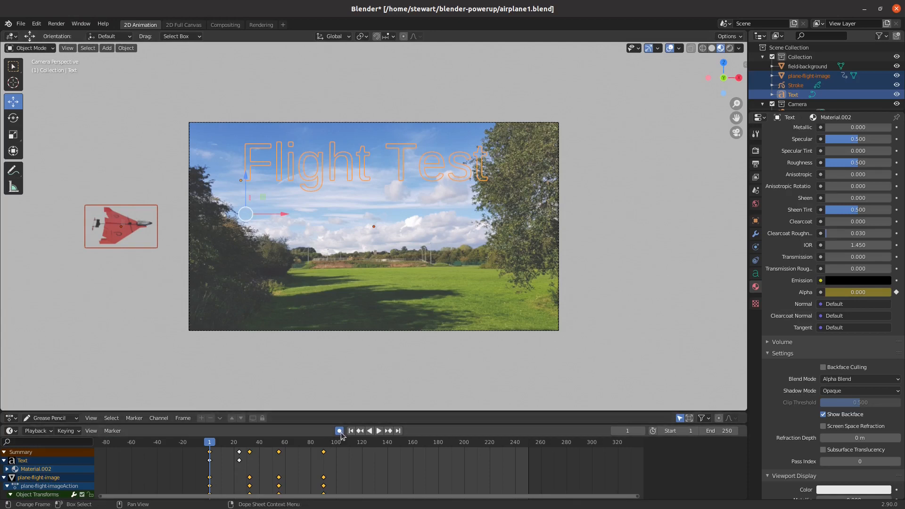
{"action": "left_click_drag", "start_coordinate": [358, 410], "coordinate": [359, 319]}
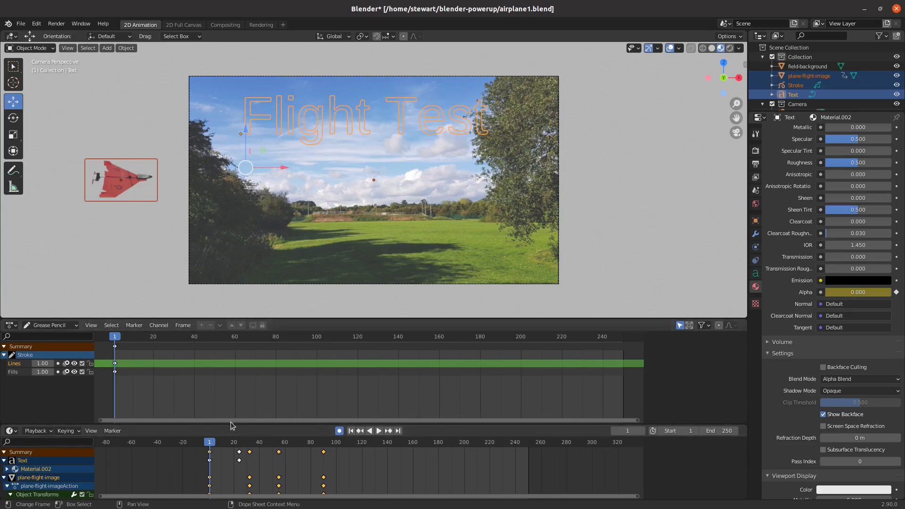
{"action": "left_click_drag", "start_coordinate": [232, 426], "coordinate": [243, 325]}
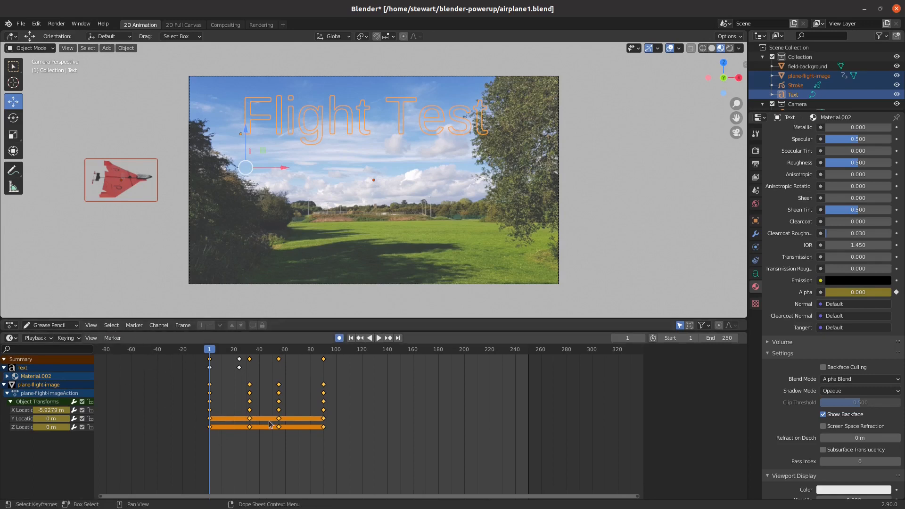
Step: Move all the aeroplane's keyframes about 34 frames forward, so the flight starts near frame 35 after the title fade-in, and play the animation
{"action": "left_click", "coordinate": [190, 387]}
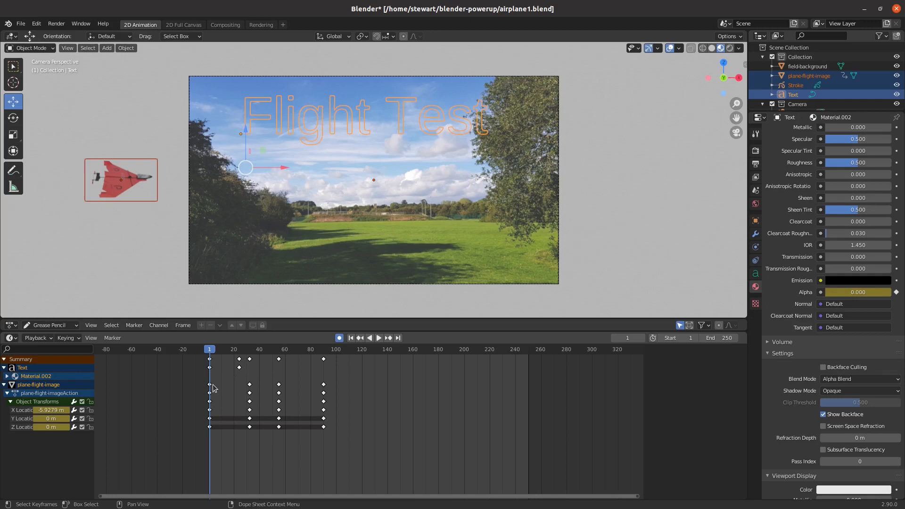
{"action": "left_click_drag", "start_coordinate": [210, 381], "coordinate": [334, 439]}
{"action": "left_click_drag", "start_coordinate": [210, 388], "coordinate": [241, 389]}
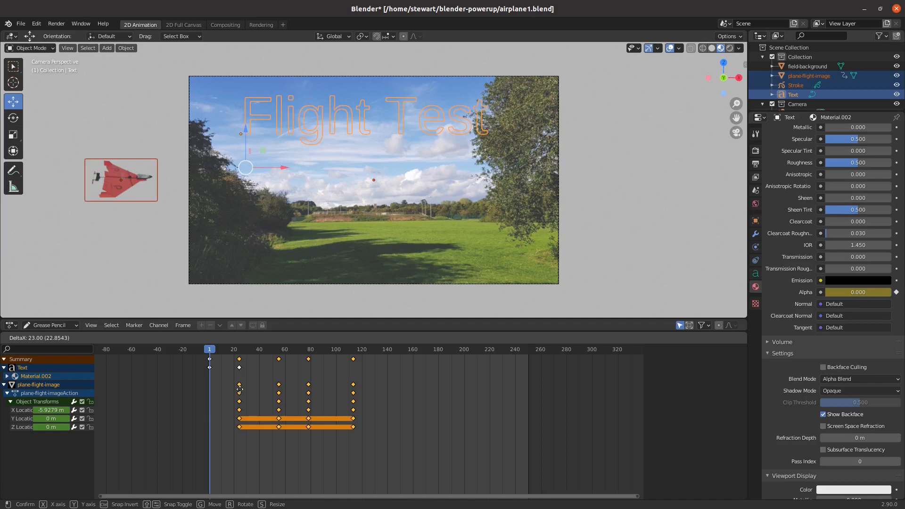
{"action": "left_click_drag", "start_coordinate": [240, 390], "coordinate": [253, 390]}
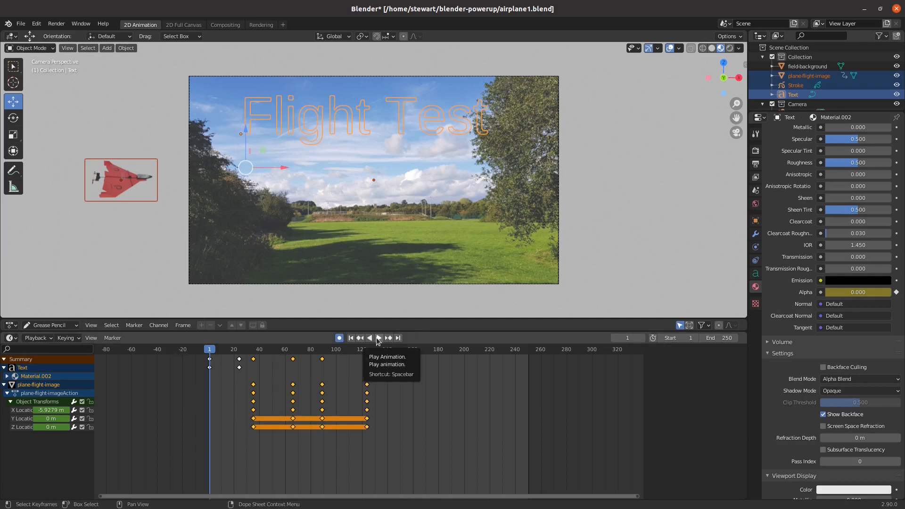
{"action": "left_click", "coordinate": [379, 338]}
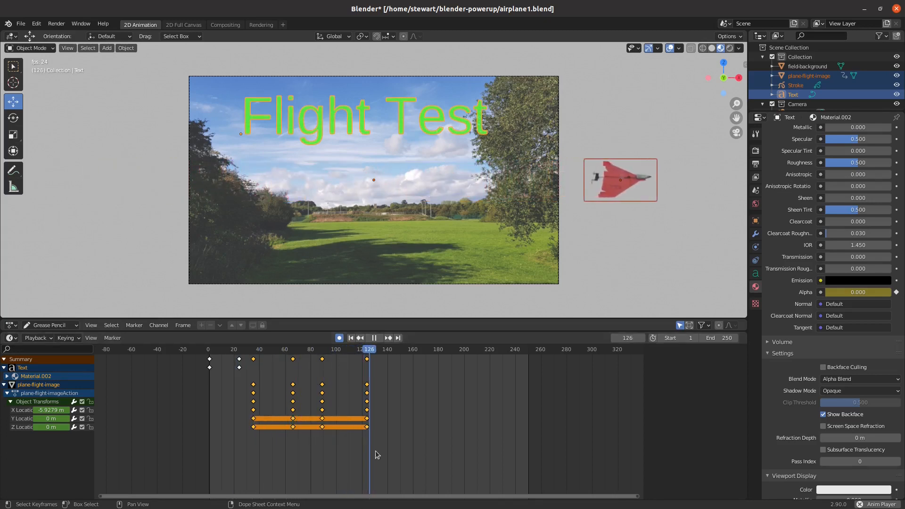
{"action": "left_click", "coordinate": [373, 338]}
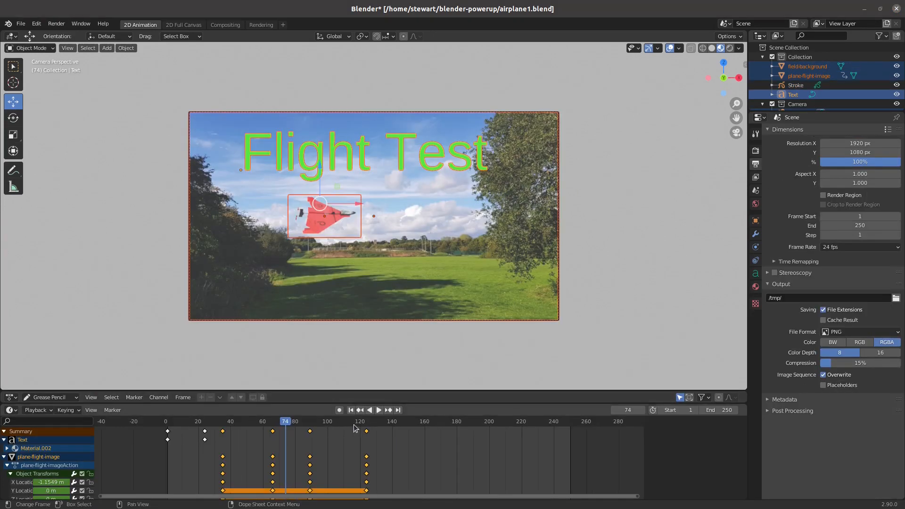
Step: Scrub and play around the aeroplane's last keyframe near frame 124 to examine where the flight ends
{"action": "left_click", "coordinate": [368, 425]}
{"action": "key", "text": "space"}
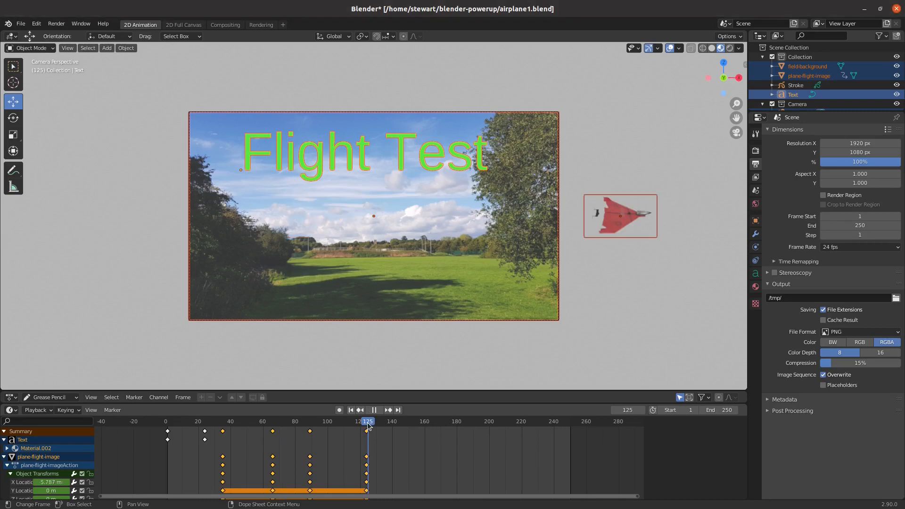
{"action": "left_click_drag", "start_coordinate": [369, 425], "coordinate": [367, 424]}
{"action": "key", "text": "space"}
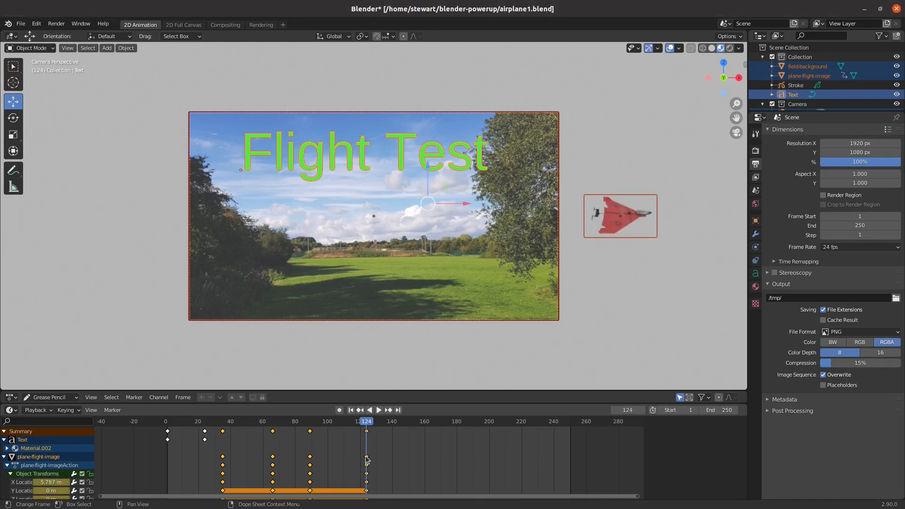
{"action": "left_click_drag", "start_coordinate": [369, 423], "coordinate": [371, 424]}
{"action": "scroll", "coordinate": [374, 439], "scroll_direction": "down", "scroll_amount": 6}
{"action": "scroll", "coordinate": [414, 455], "scroll_direction": "up", "scroll_amount": 4}
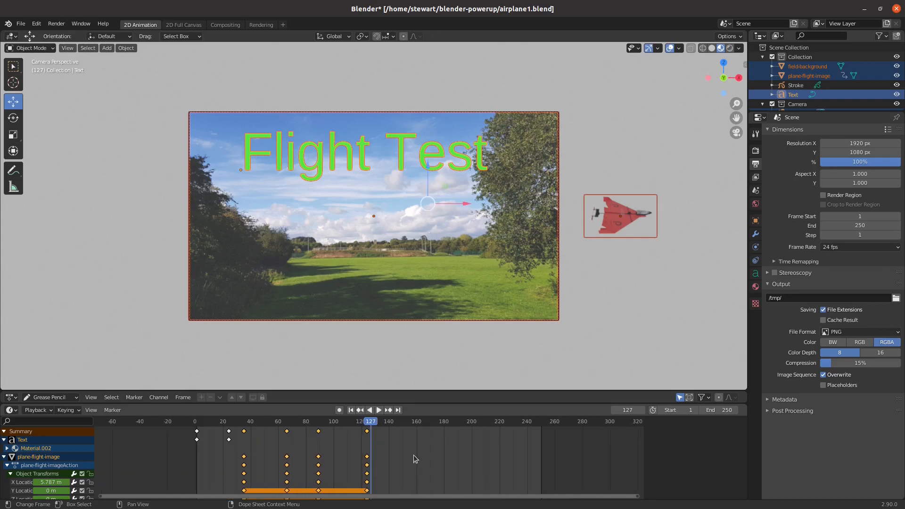
{"action": "scroll", "coordinate": [414, 455], "scroll_direction": "up", "scroll_amount": 1}
{"action": "left_click_drag", "start_coordinate": [642, 458], "coordinate": [641, 430]}
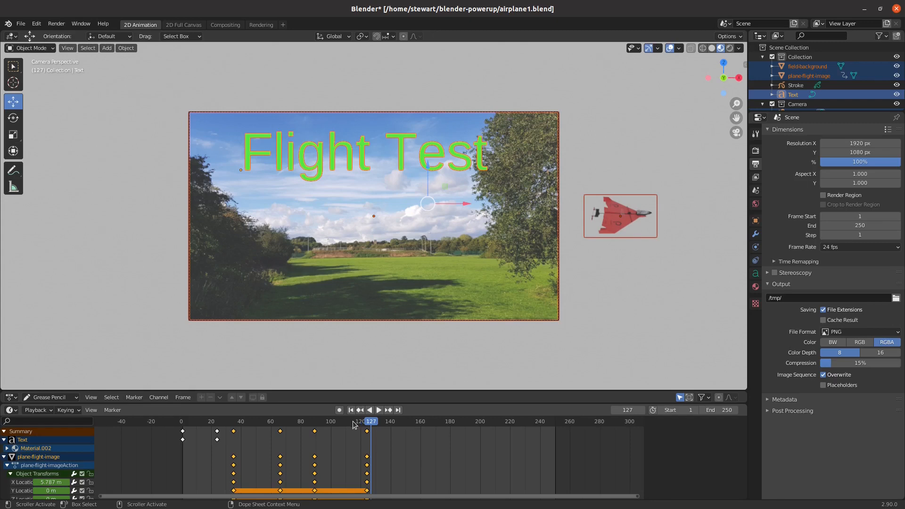
Step: Scrub past the flight to frame 170 and set the animation's end frame to 170
{"action": "key", "text": "space"}
{"action": "left_click_drag", "start_coordinate": [382, 426], "coordinate": [423, 426]}
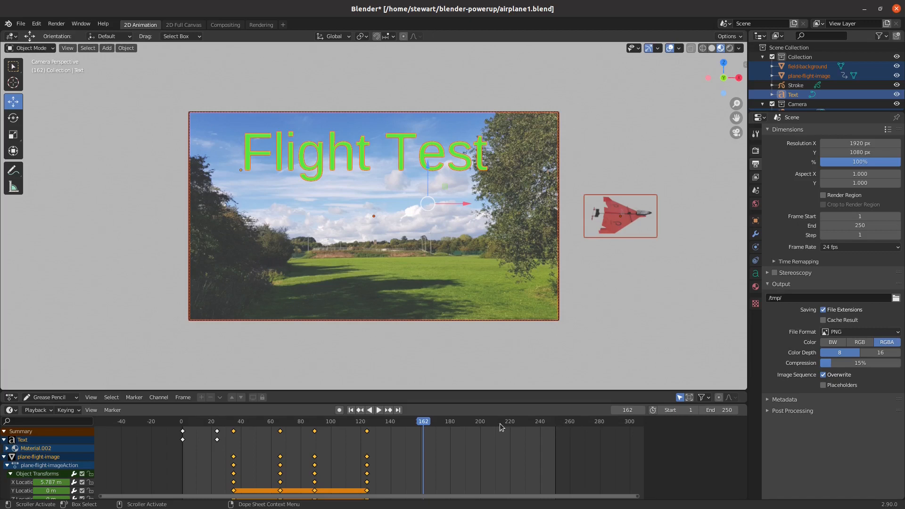
{"action": "left_click_drag", "start_coordinate": [431, 424], "coordinate": [435, 423]}
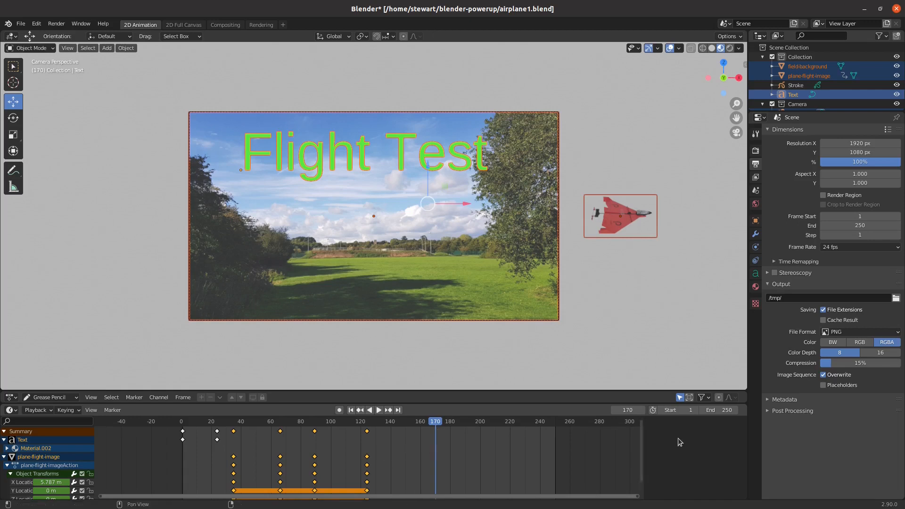
{"action": "left_click", "coordinate": [726, 414]}
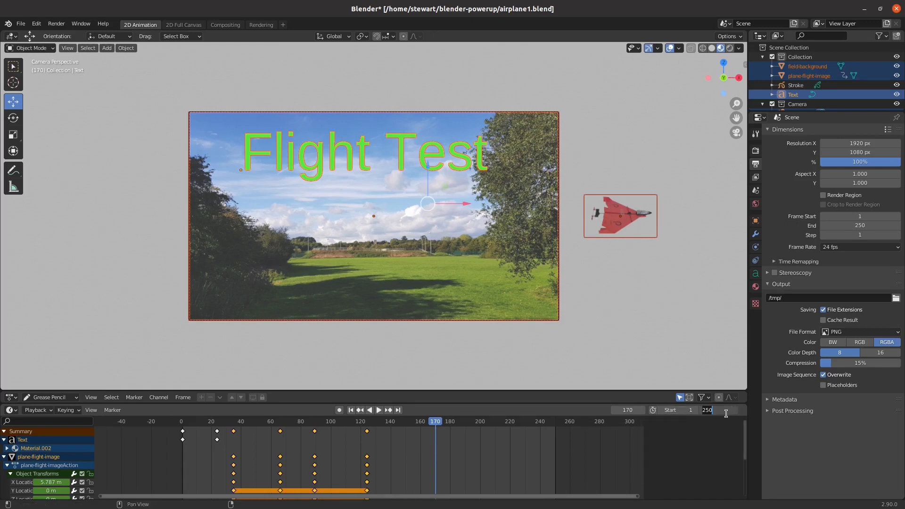
{"action": "key", "text": "BackSpace"}
{"action": "type", "text": "170"}
{"action": "key", "text": "Return"}
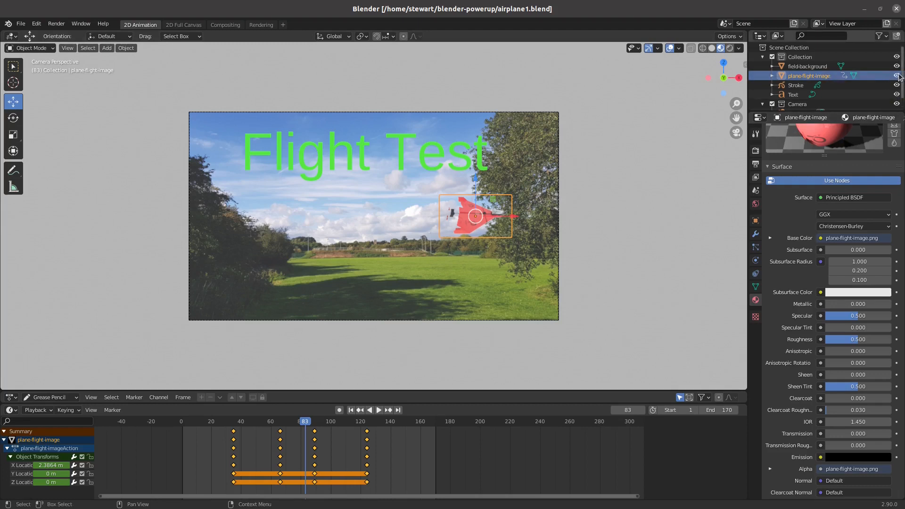
Step: Turn on the Disable in Renders toggles for the objects in the outliner
{"action": "left_click", "coordinate": [887, 39]}
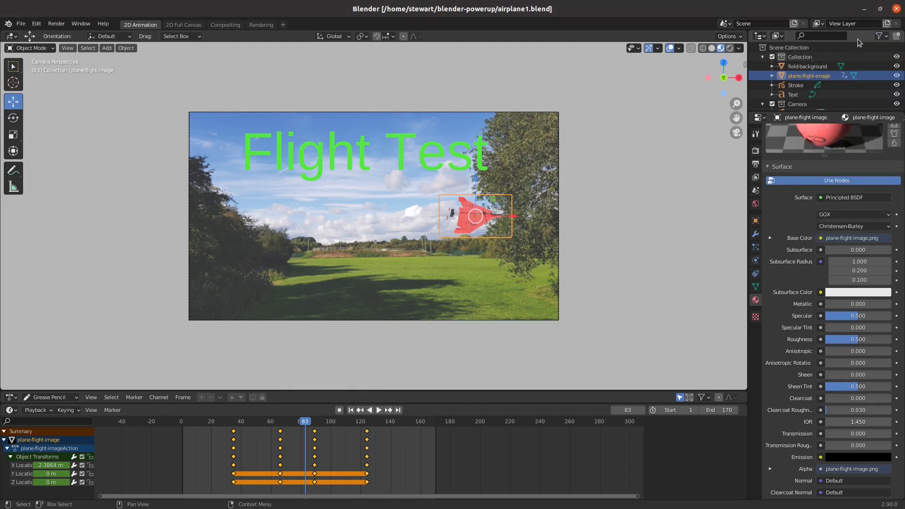
{"action": "left_click", "coordinate": [887, 38]}
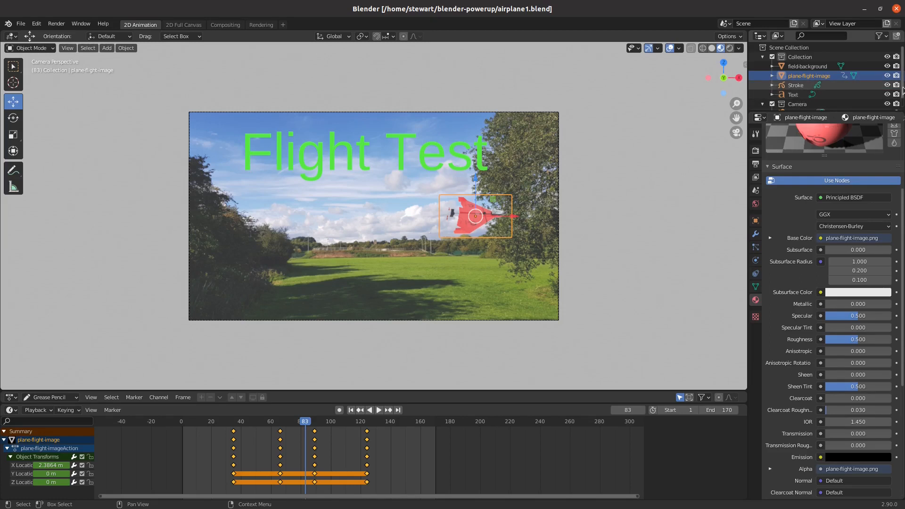
{"action": "scroll", "coordinate": [903, 102], "scroll_direction": "down", "scroll_amount": 1}
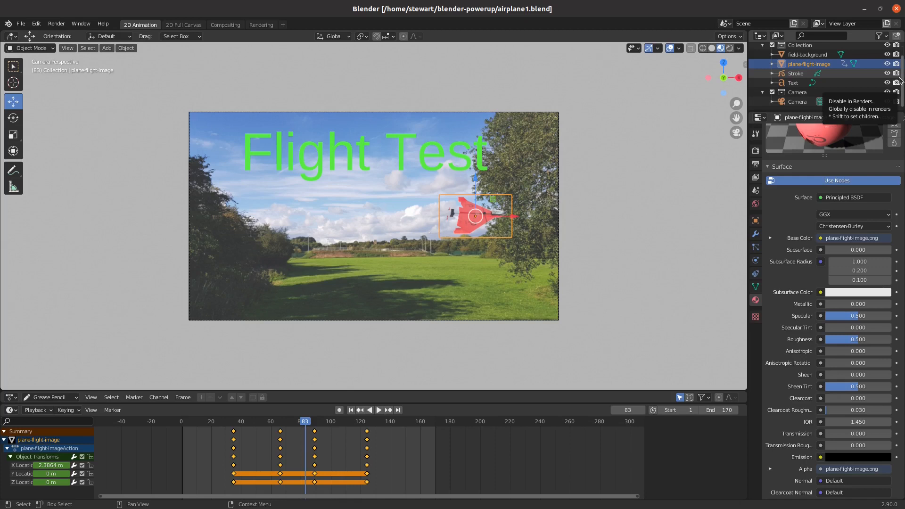
Step: At frame 1, keyframe the plane-flight-image object's Disable in Renders setting with rendering still enabled
{"action": "left_click_drag", "start_coordinate": [302, 427], "coordinate": [183, 423]}
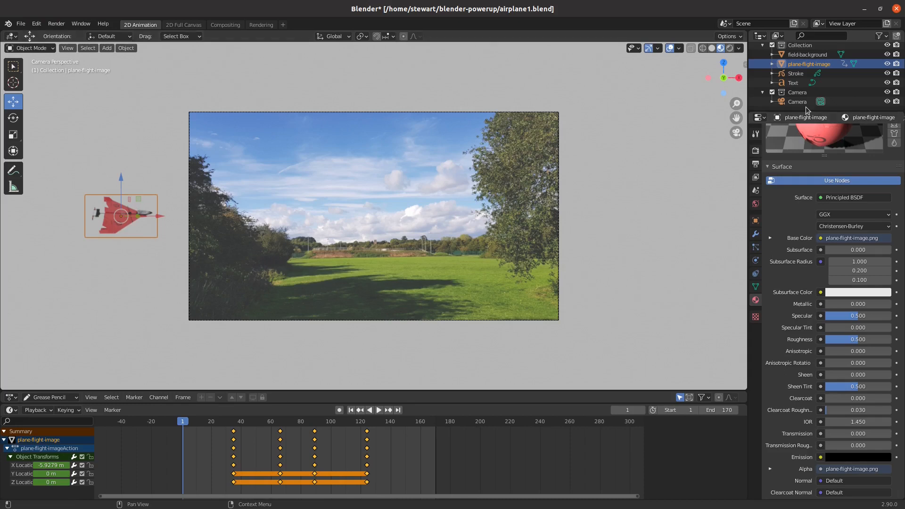
{"action": "right_click", "coordinate": [898, 67]}
{"action": "left_click", "coordinate": [864, 65]}
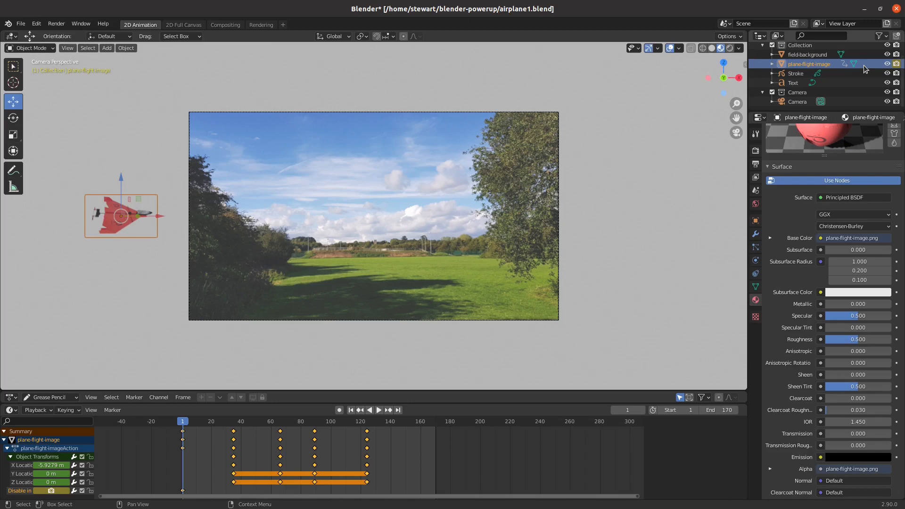
Step: At frame 86, keyframe the plane-flight-image object's Disable in Renders setting and switch that keyframe to hide the aeroplane from renders
{"action": "key", "text": "space"}
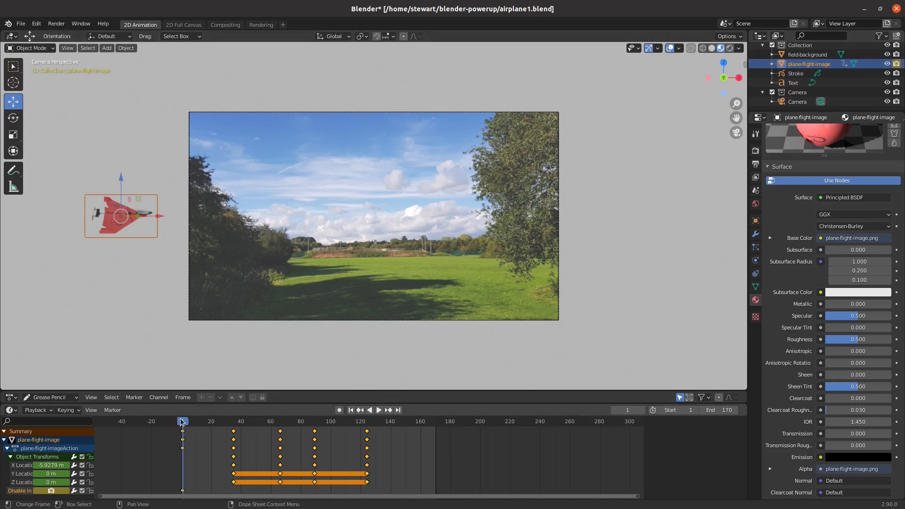
{"action": "left_click_drag", "start_coordinate": [293, 432], "coordinate": [309, 428]}
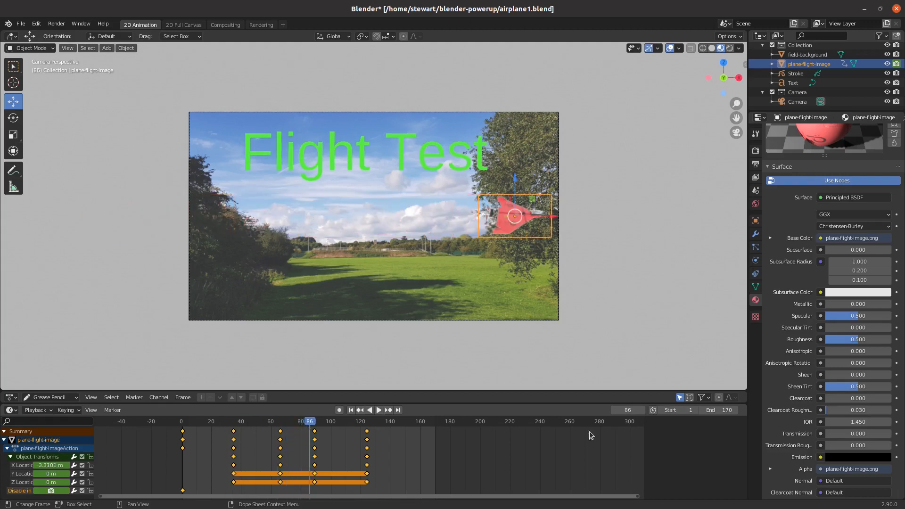
{"action": "right_click", "coordinate": [898, 65]}
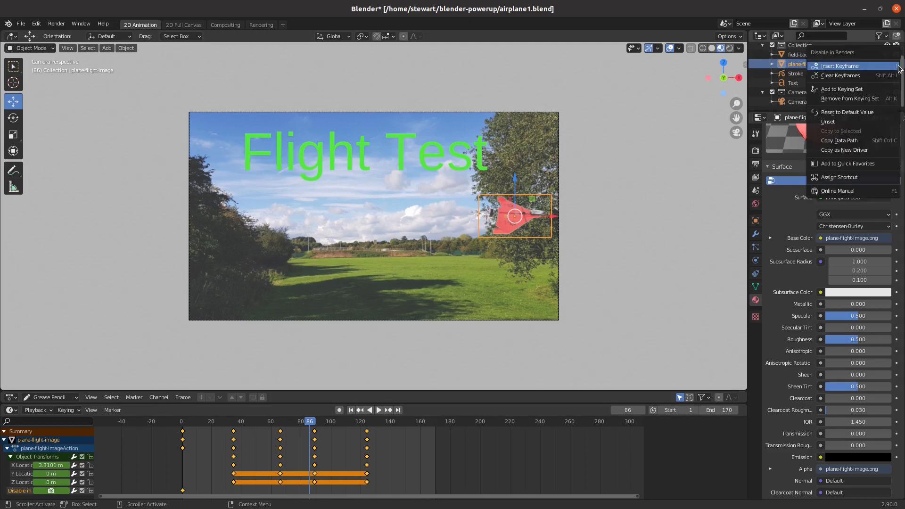
{"action": "left_click", "coordinate": [879, 67]}
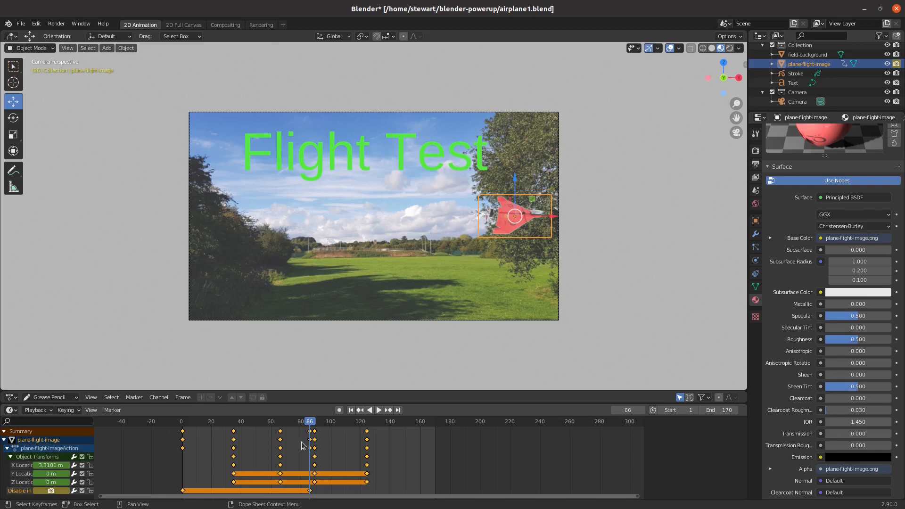
{"action": "mouse_move", "coordinate": [307, 424]}
{"action": "left_mouse_down"}
{"action": "mouse_move", "coordinate": [165, 428]}
{"action": "mouse_move", "coordinate": [310, 441]}
{"action": "left_mouse_up"}
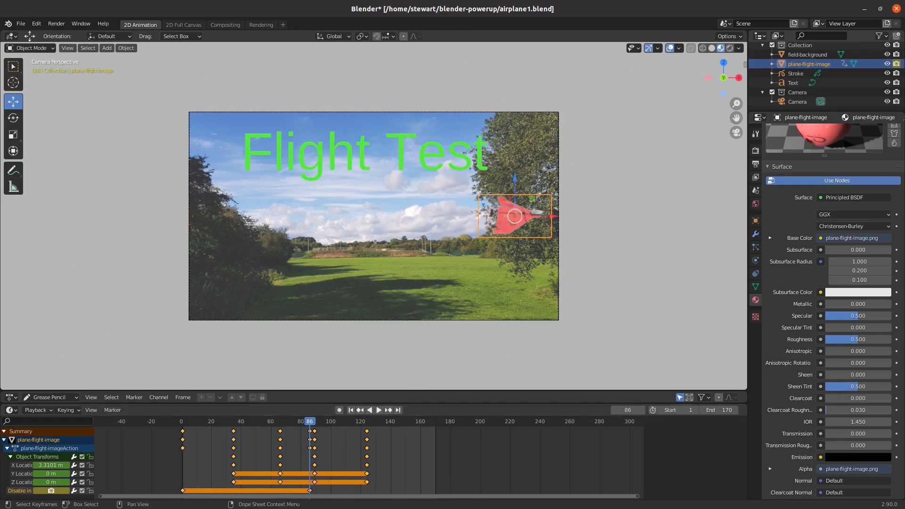
{"action": "left_click", "coordinate": [312, 495]}
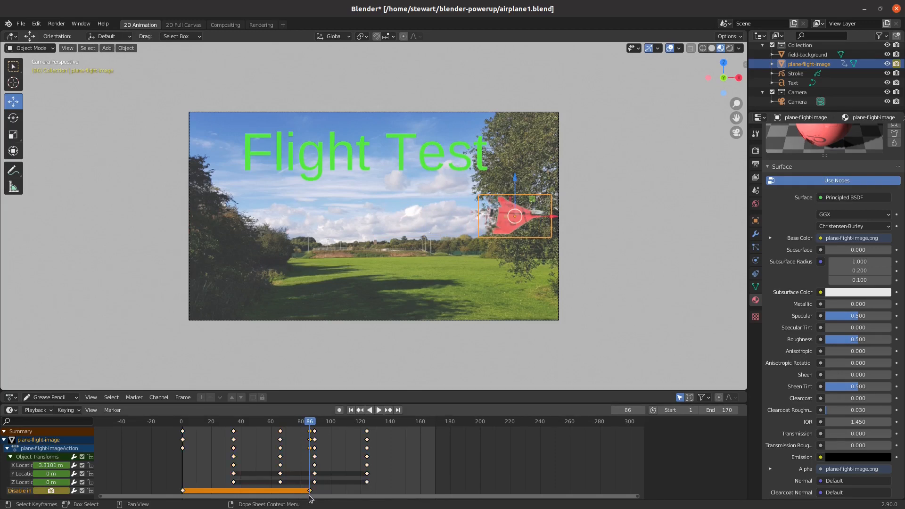
{"action": "left_click", "coordinate": [63, 493]}
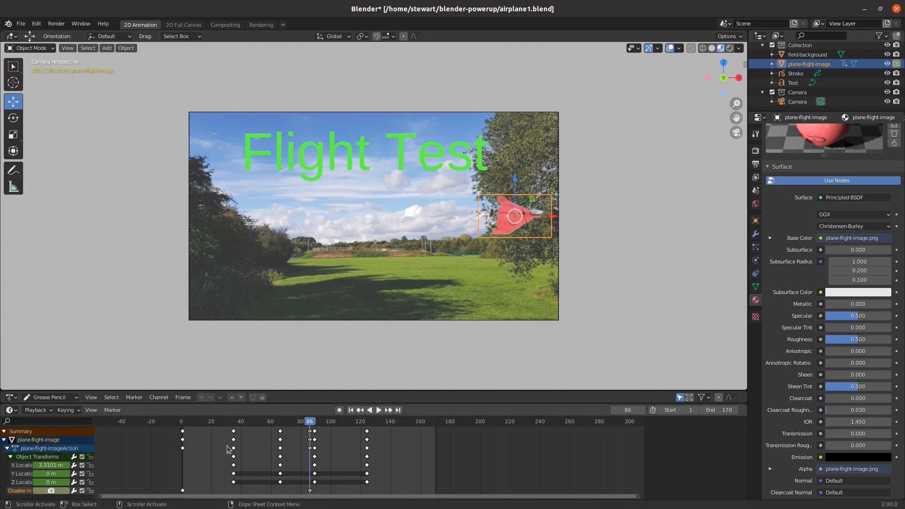
Step: Step back to frame 85 and render a still image to check the aeroplane, closing the render window
{"action": "left_click_drag", "start_coordinate": [310, 427], "coordinate": [310, 456]}
{"action": "key", "text": "Left"}
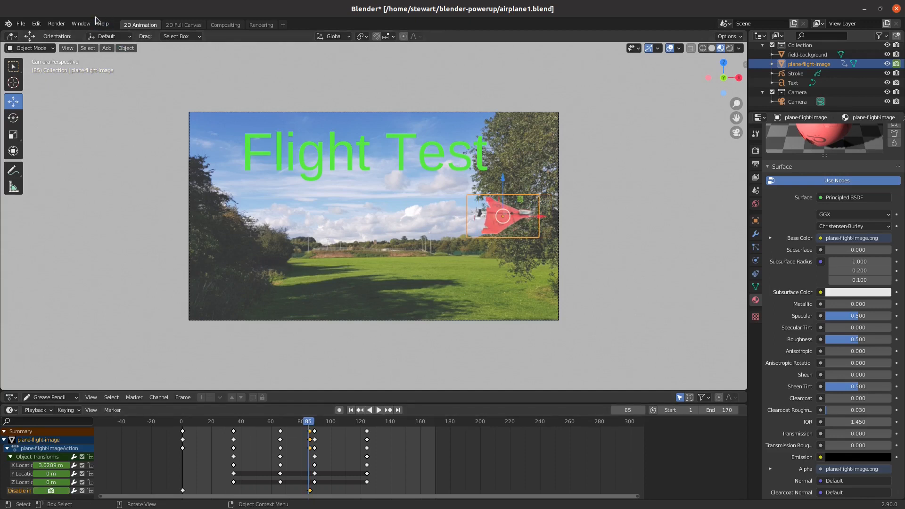
{"action": "left_click", "coordinate": [62, 26]}
{"action": "left_click", "coordinate": [73, 34]}
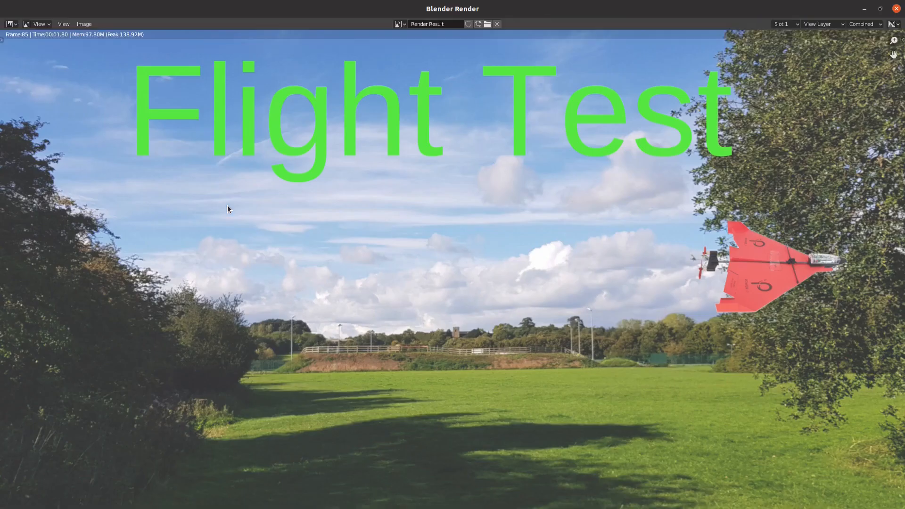
{"action": "left_click", "coordinate": [897, 8]}
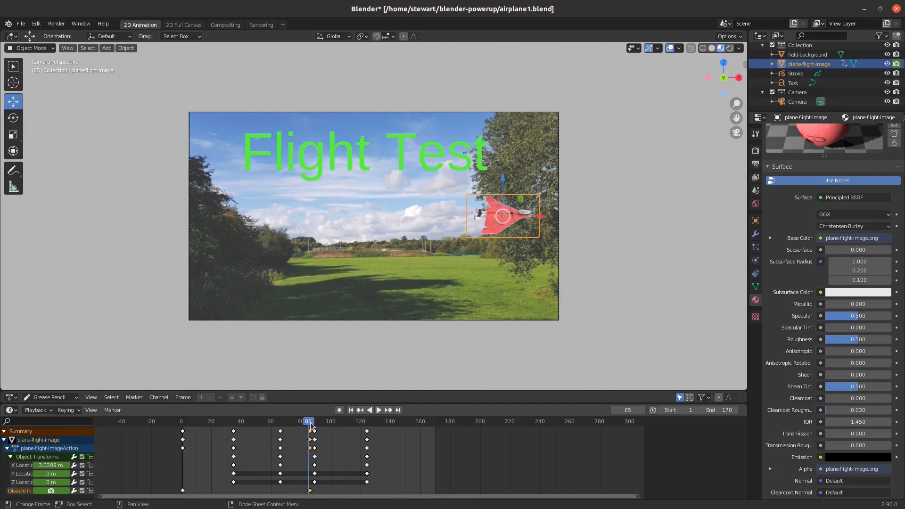
Step: Advance to frame 87 and render a still image to check the aeroplane's render visibility, closing the render window
{"action": "key", "text": "space"}
{"action": "key", "text": "space"}
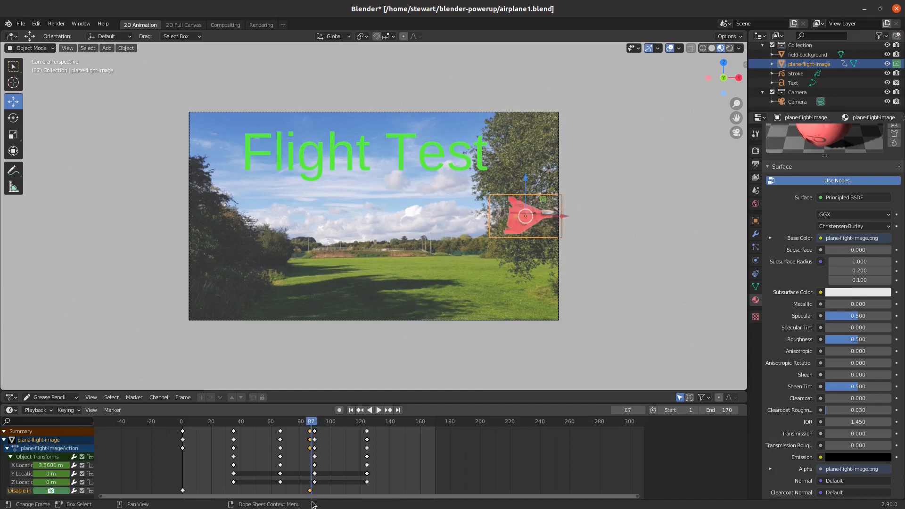
{"action": "left_click", "coordinate": [56, 23]}
{"action": "left_click", "coordinate": [74, 34]}
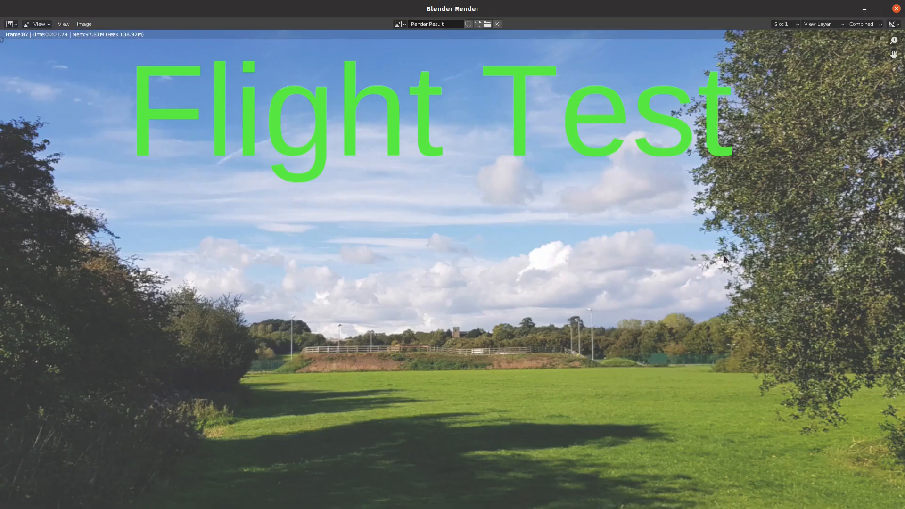
{"action": "left_click", "coordinate": [897, 8]}
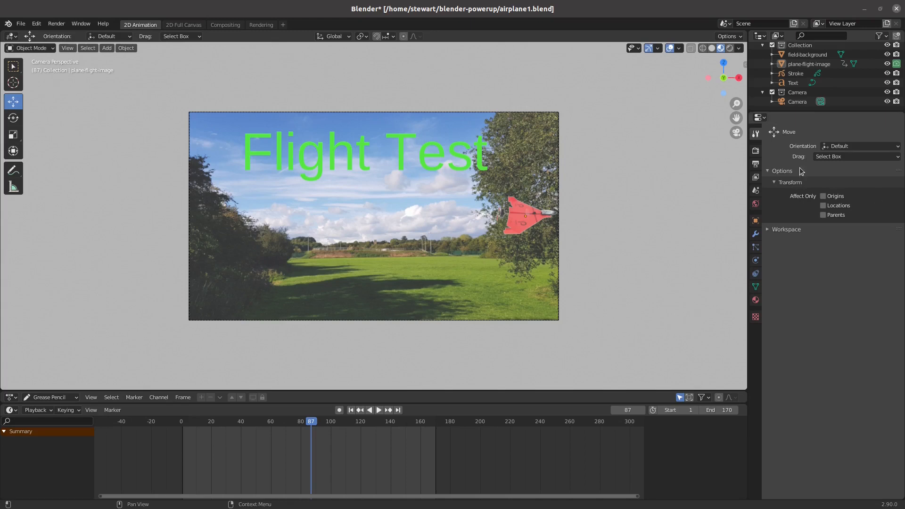
Step: In the output settings, set the render output folder to blender-powerup
{"action": "left_click", "coordinate": [756, 164]}
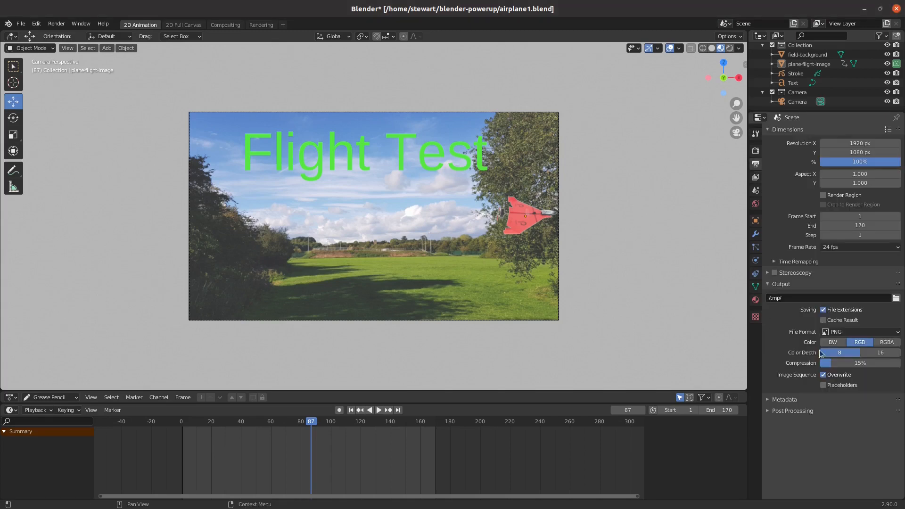
{"action": "left_click", "coordinate": [789, 302]}
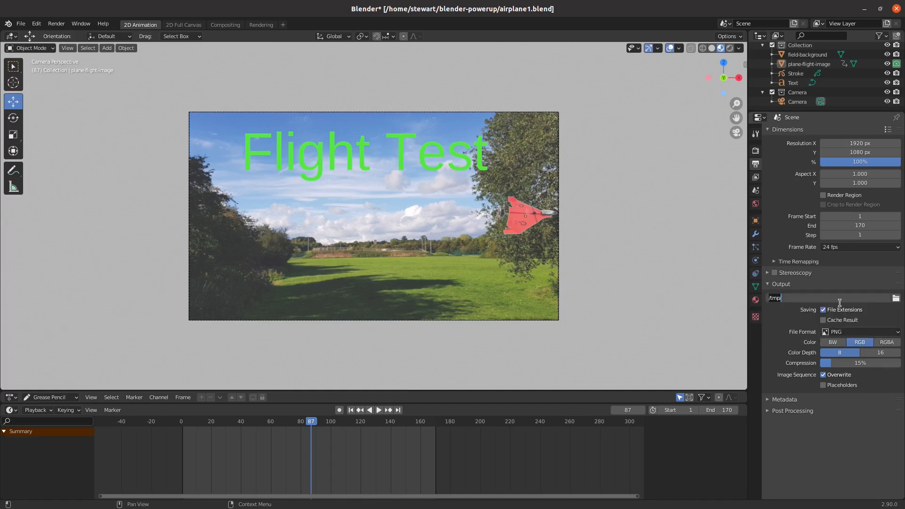
{"action": "left_click", "coordinate": [896, 299]}
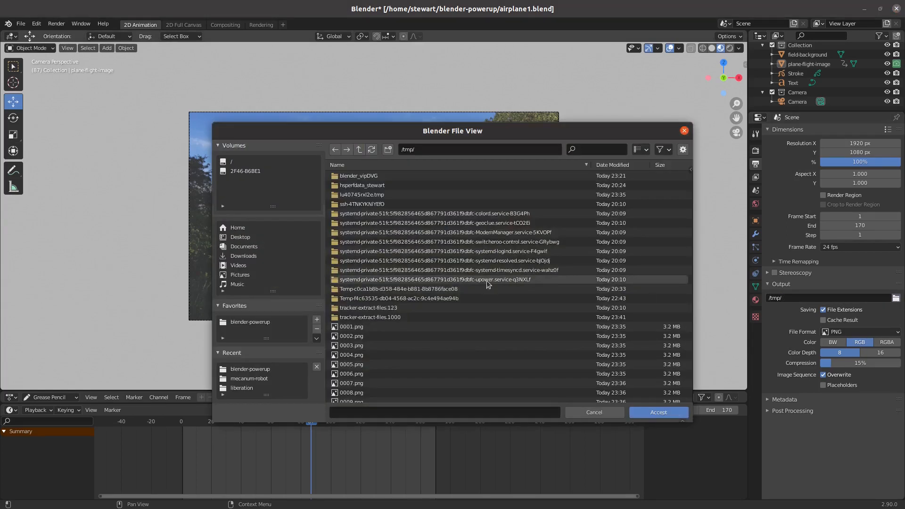
{"action": "left_click", "coordinate": [257, 369]}
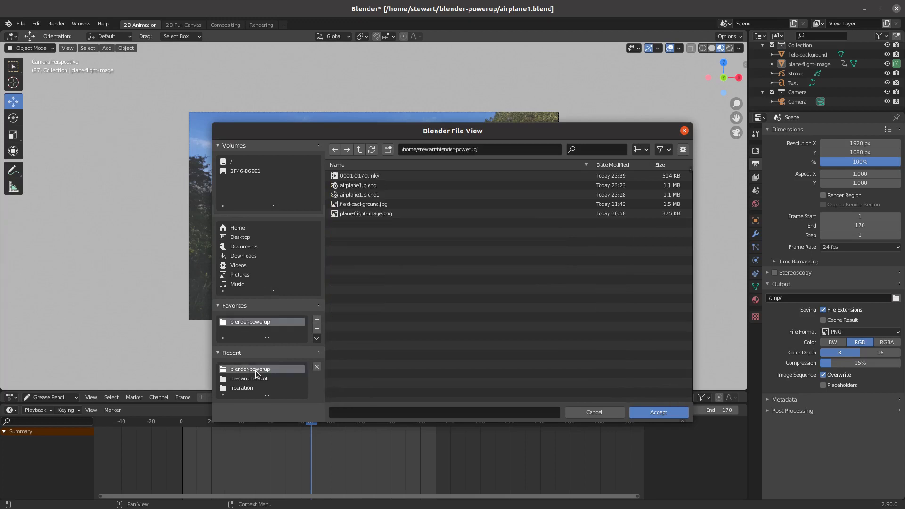
{"action": "left_click", "coordinate": [658, 413]}
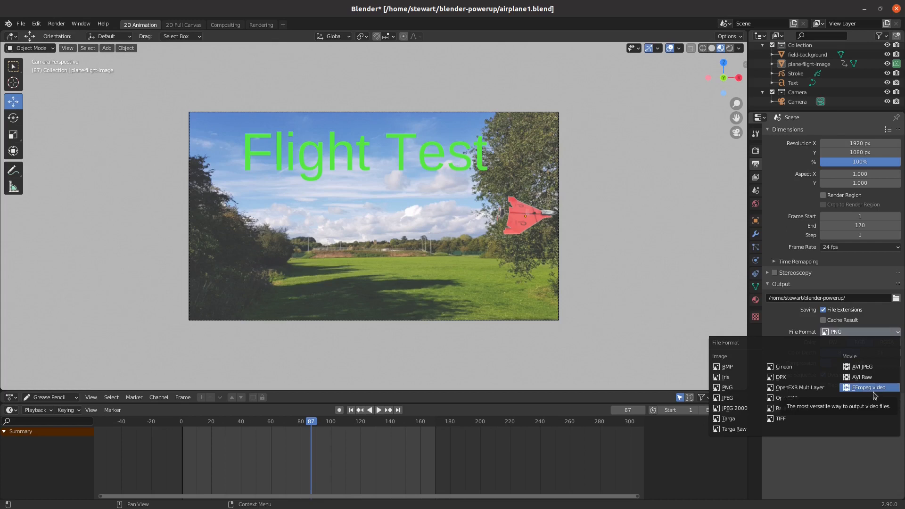
Step: Set the output file format to FFmpeg video with an MPEG-4 container
{"action": "left_click", "coordinate": [873, 392]}
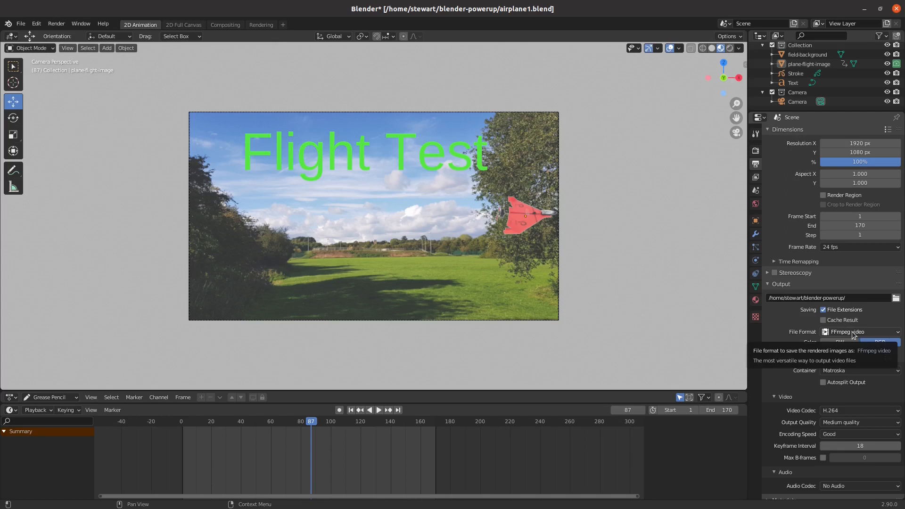
{"action": "left_click", "coordinate": [856, 370]}
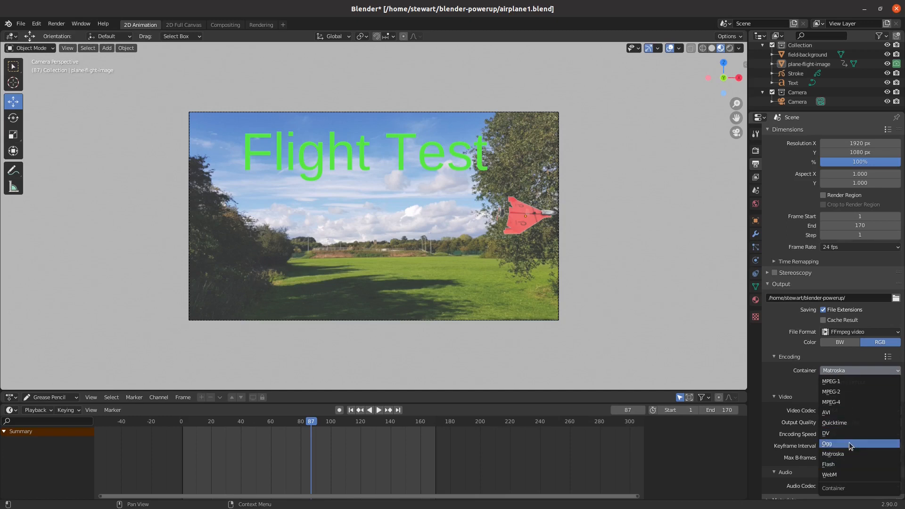
{"action": "left_click", "coordinate": [850, 400]}
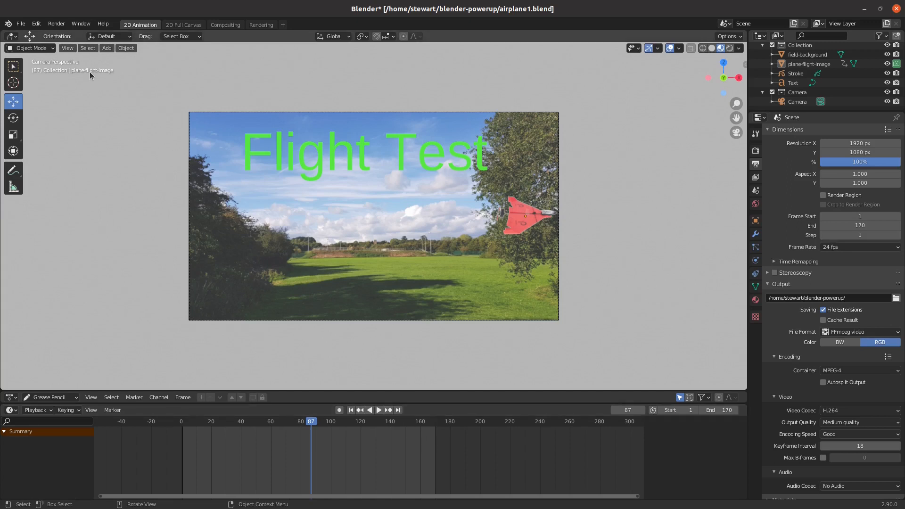
Step: Render the full animation to video and play 0001-0170.mp4 from the blender-powerup folder in the file manager
{"action": "left_click", "coordinate": [52, 24]}
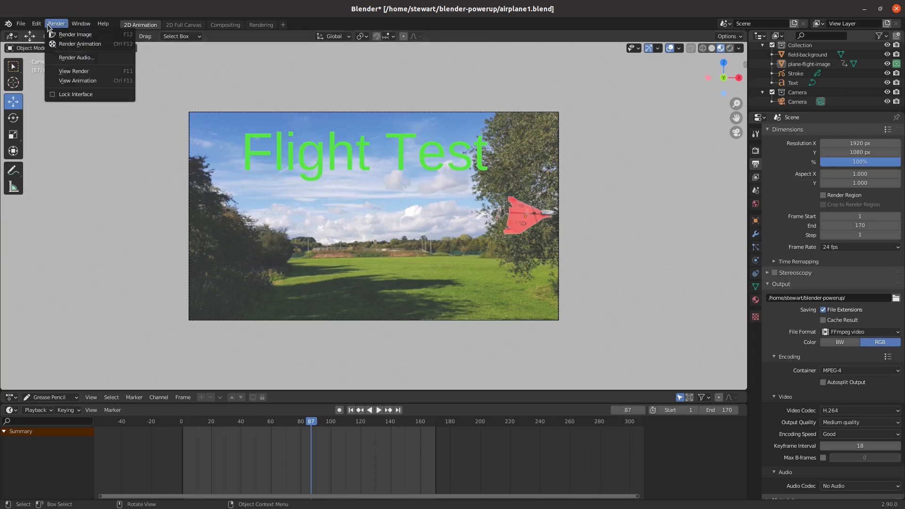
{"action": "left_click", "coordinate": [74, 43]}
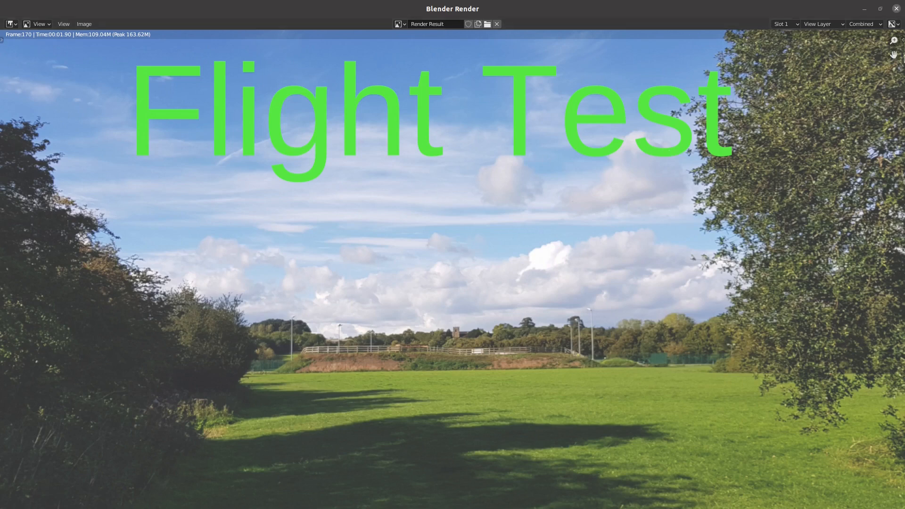
{"action": "left_click", "coordinate": [897, 9]}
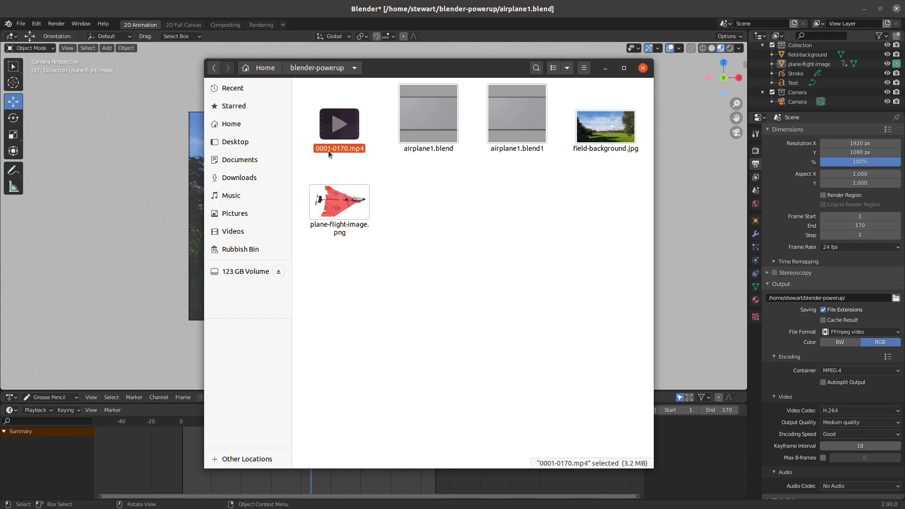
{"action": "double_click", "coordinate": [328, 151]}
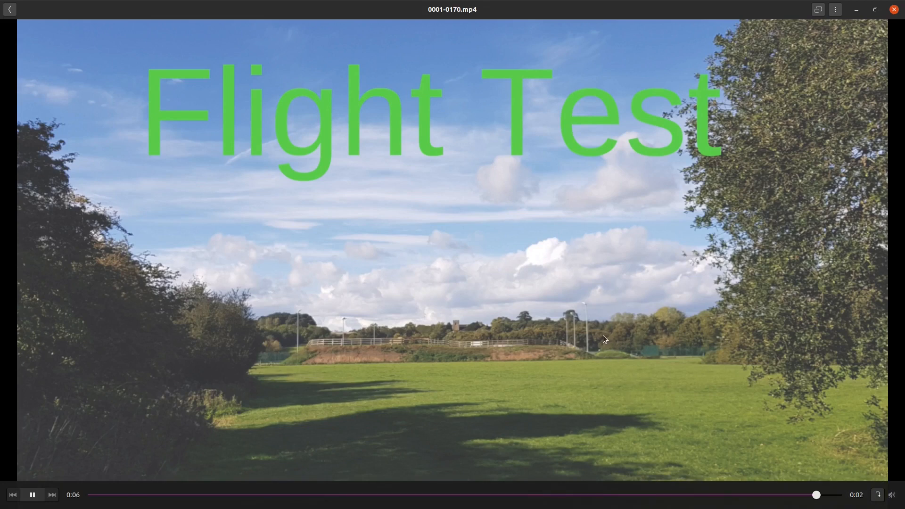
{"action": "left_click", "coordinate": [895, 9]}
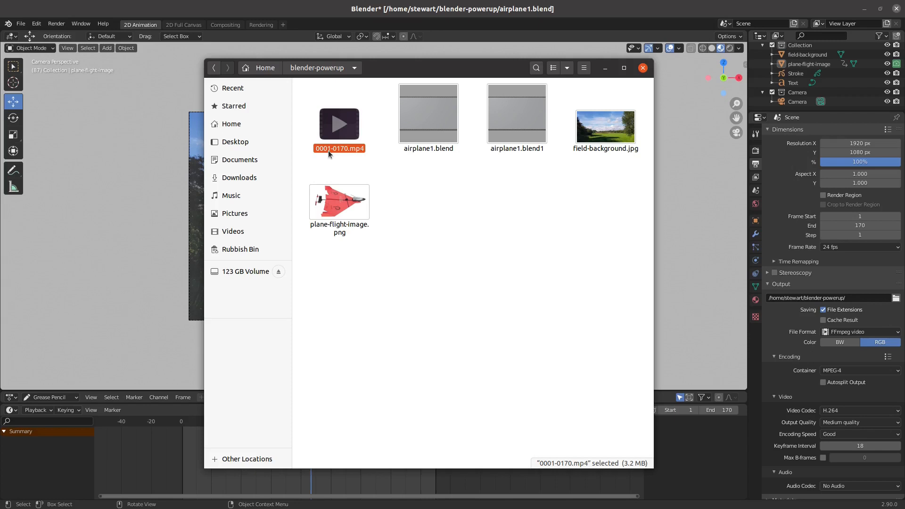